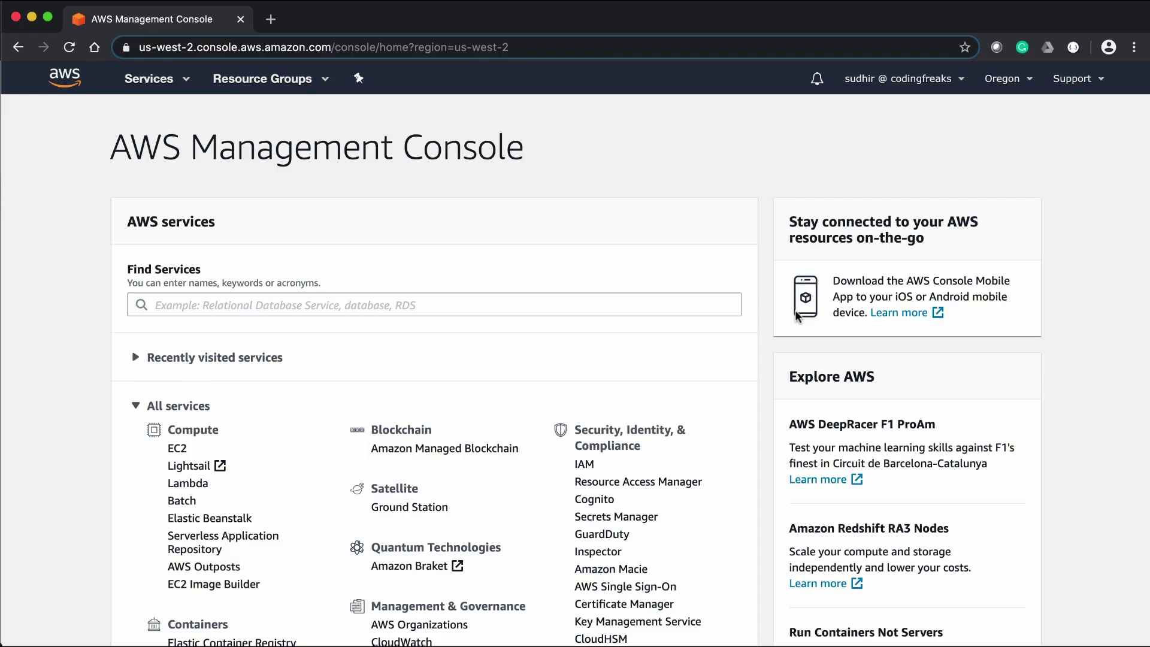
# Open the EC2 dashboard and review the list of available AWS regions without switching region
pyautogui.click(159, 90)
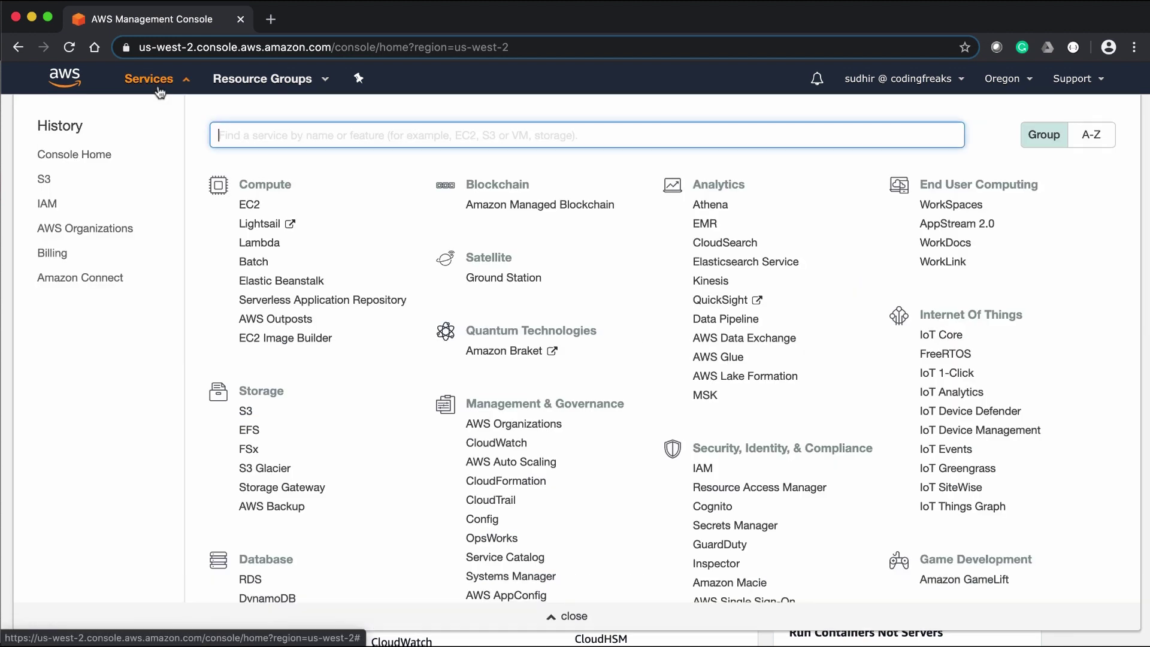
pyautogui.click(252, 207)
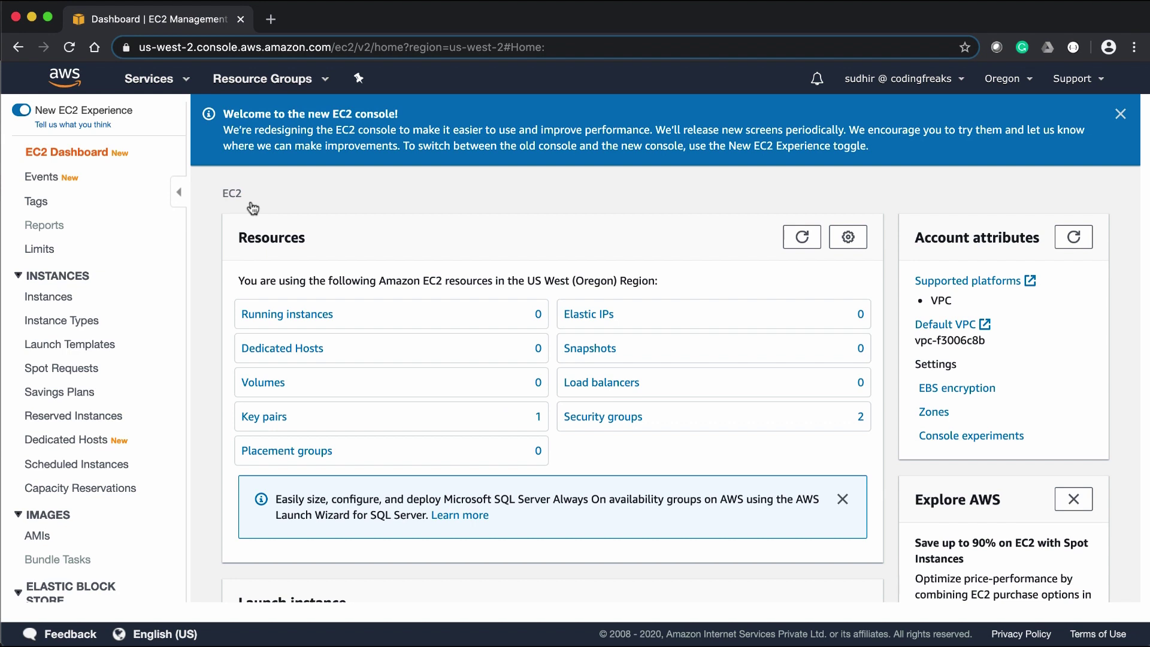
pyautogui.click(1006, 83)
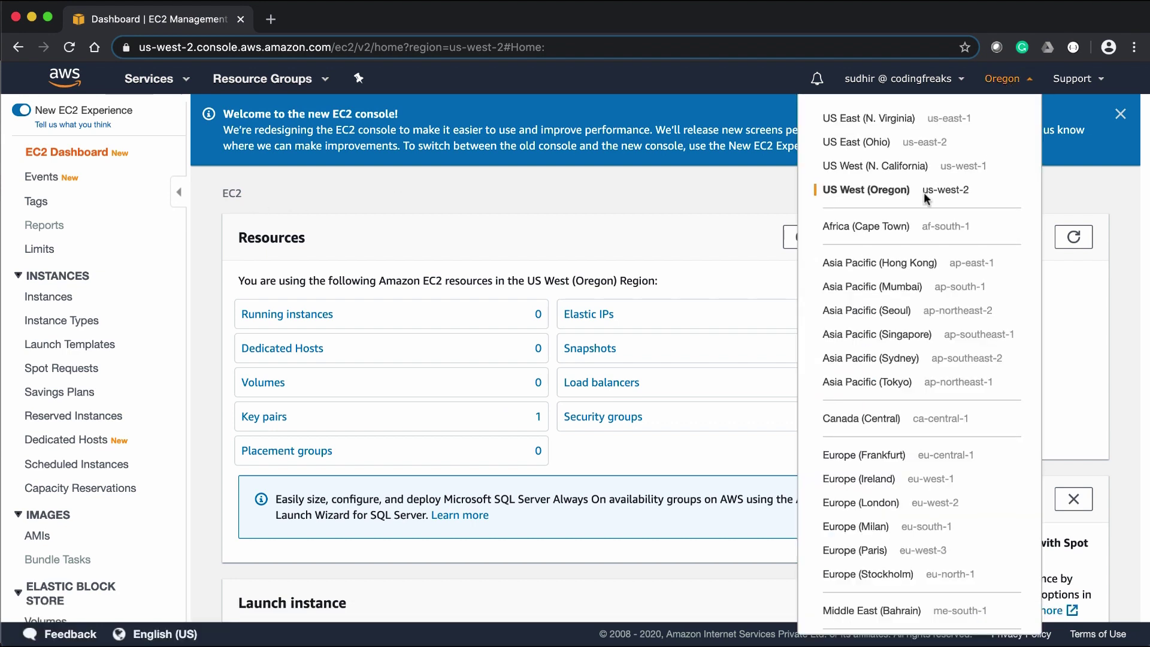
pyautogui.click(741, 201)
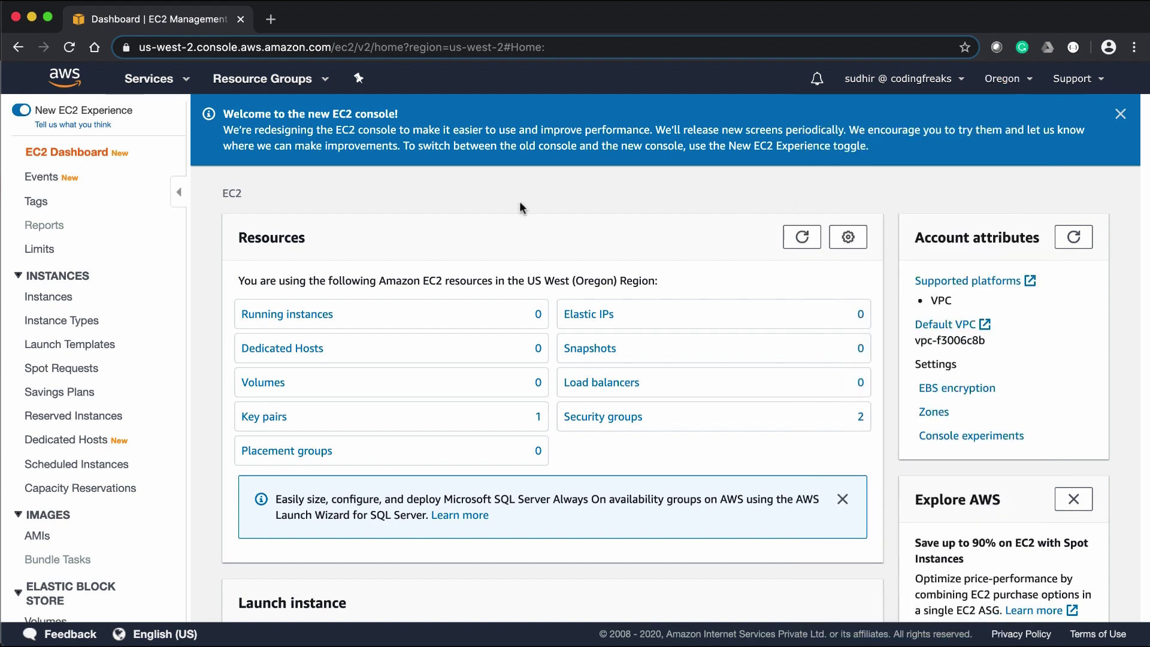
# Dismiss the new EC2 console welcome banner and start the launch instance wizard
pyautogui.click(1120, 115)
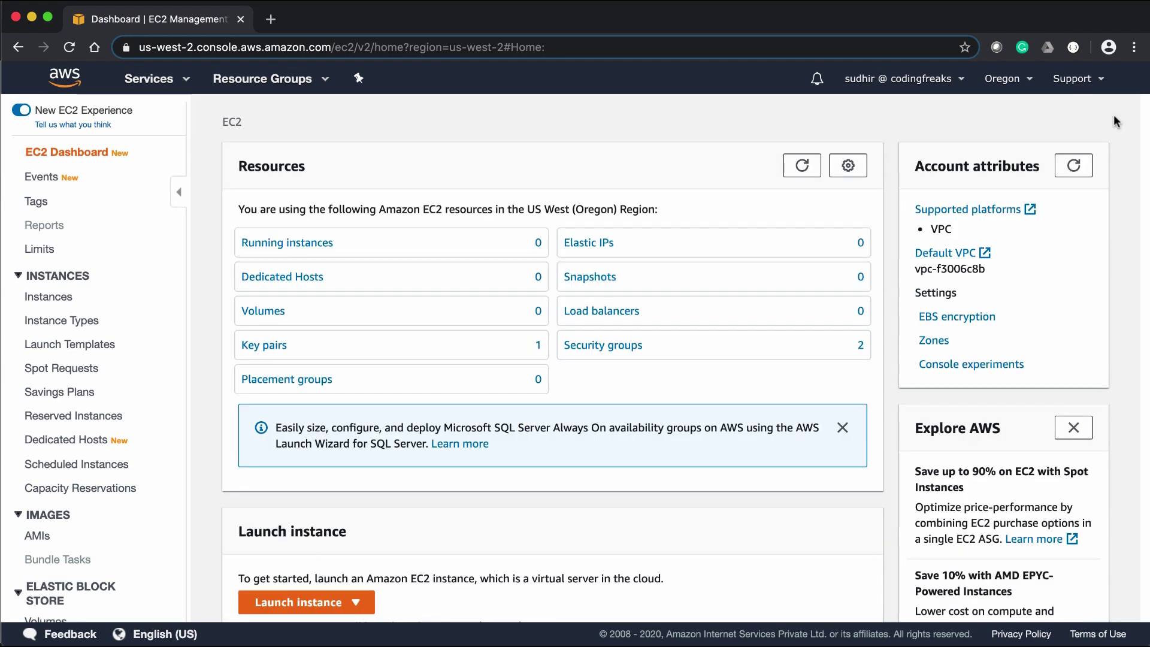
pyautogui.click(307, 609)
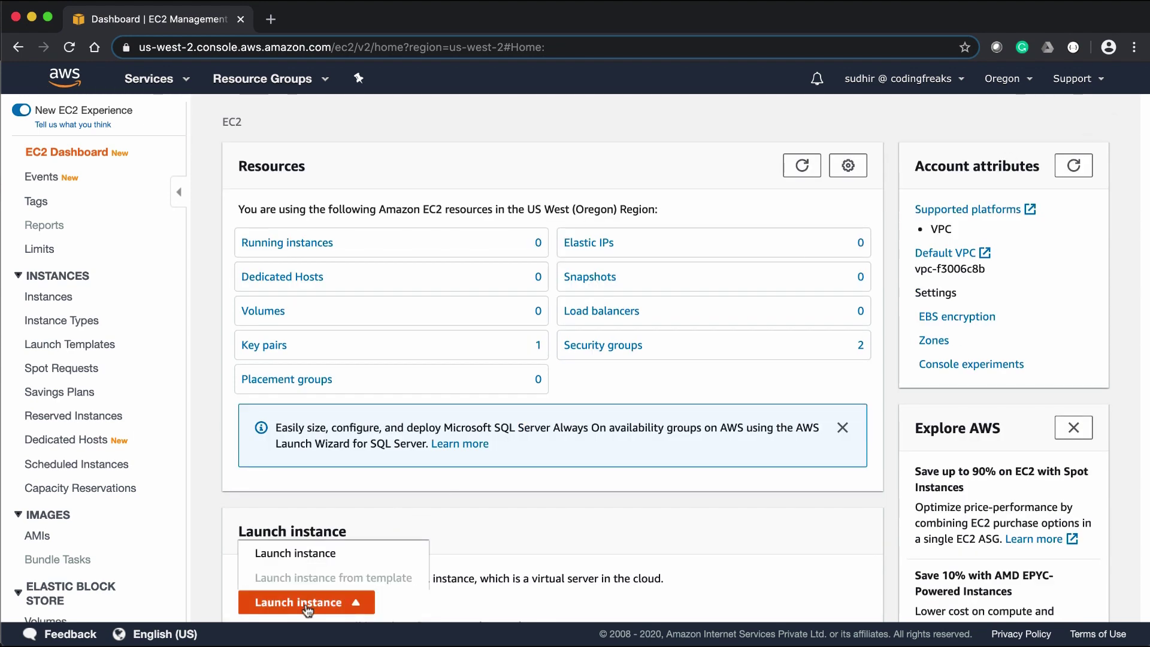
pyautogui.click(325, 551)
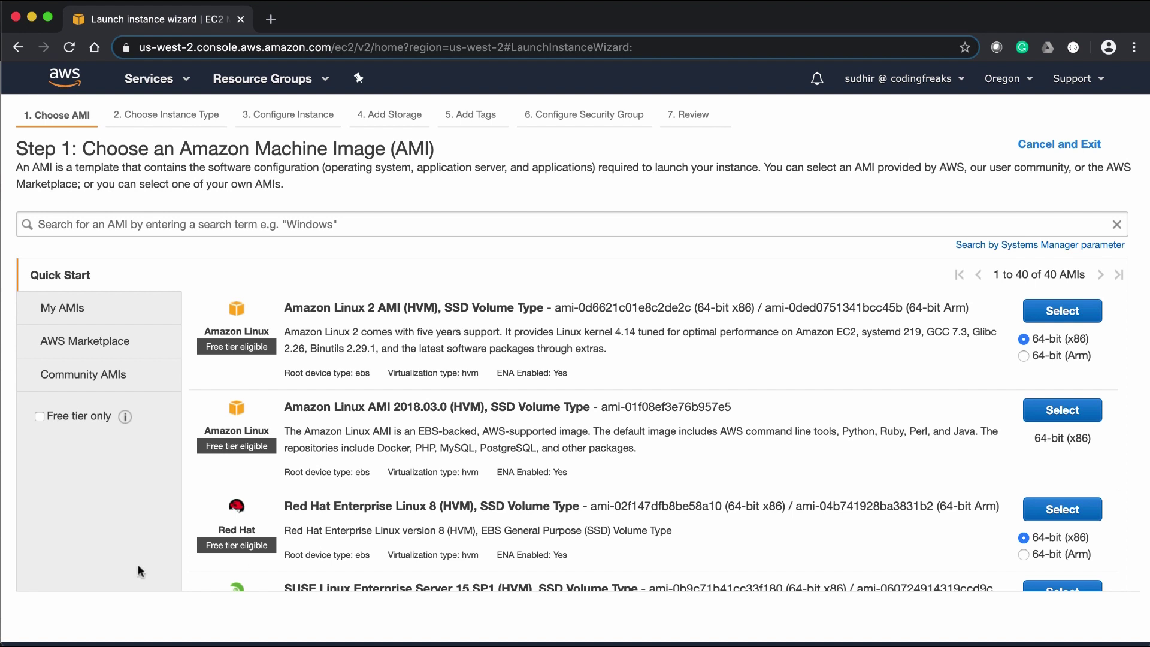
# Search the AWS Marketplace AMIs for "lamp" and examine the matching images, including the core components of LAMP Certified by Bitnami
pyautogui.click(98, 350)
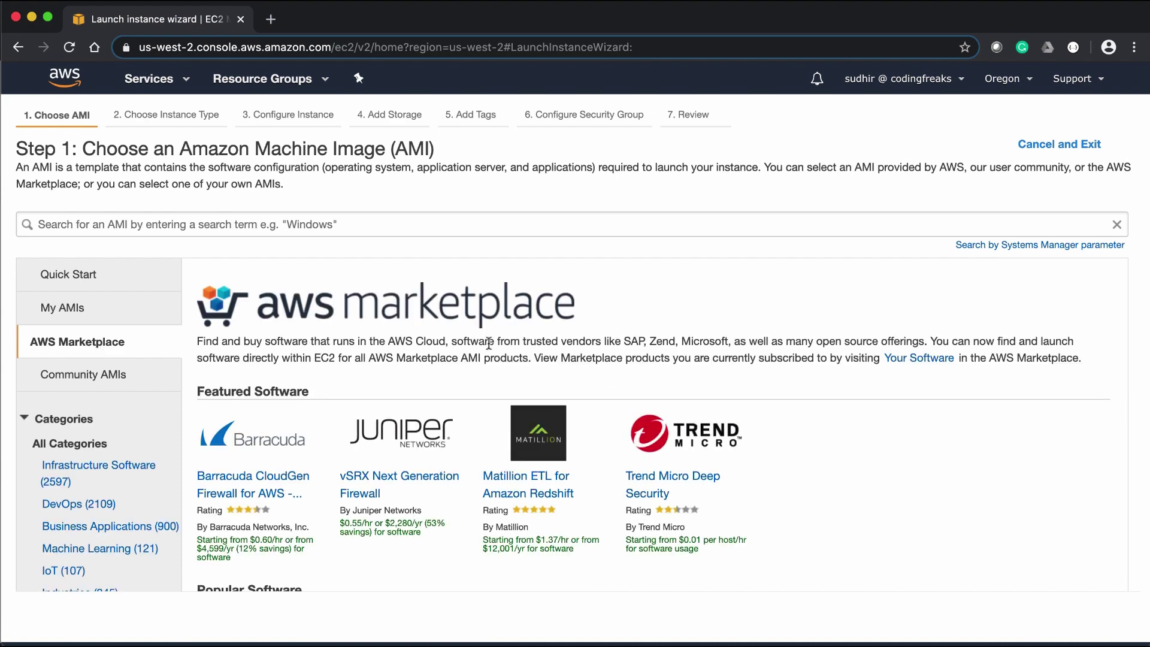
pyautogui.scroll(-6, 488, 343)
pyautogui.scroll(5, 487, 344)
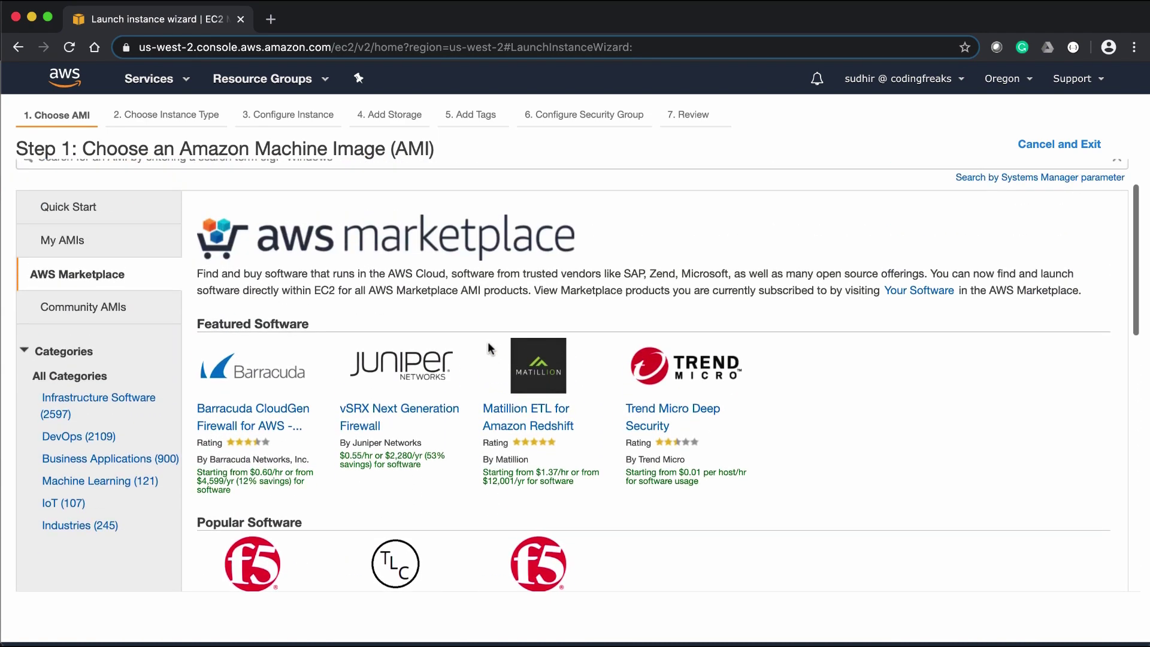
pyautogui.scroll(1, 487, 346)
pyautogui.click(510, 227)
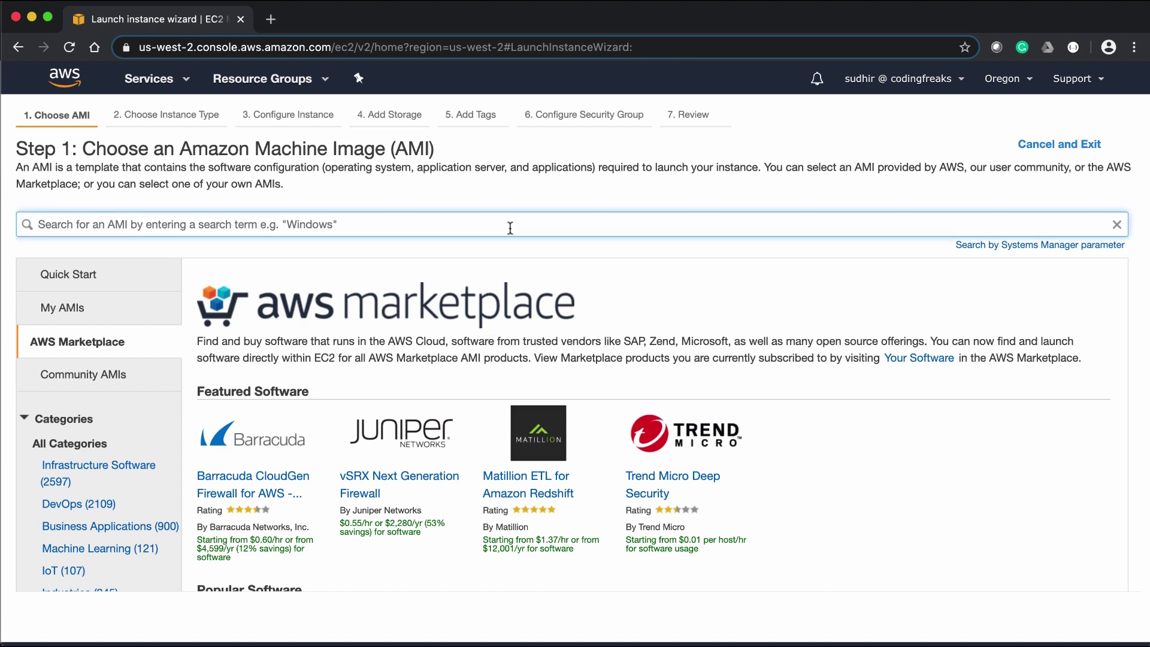
pyautogui.write('lamp')
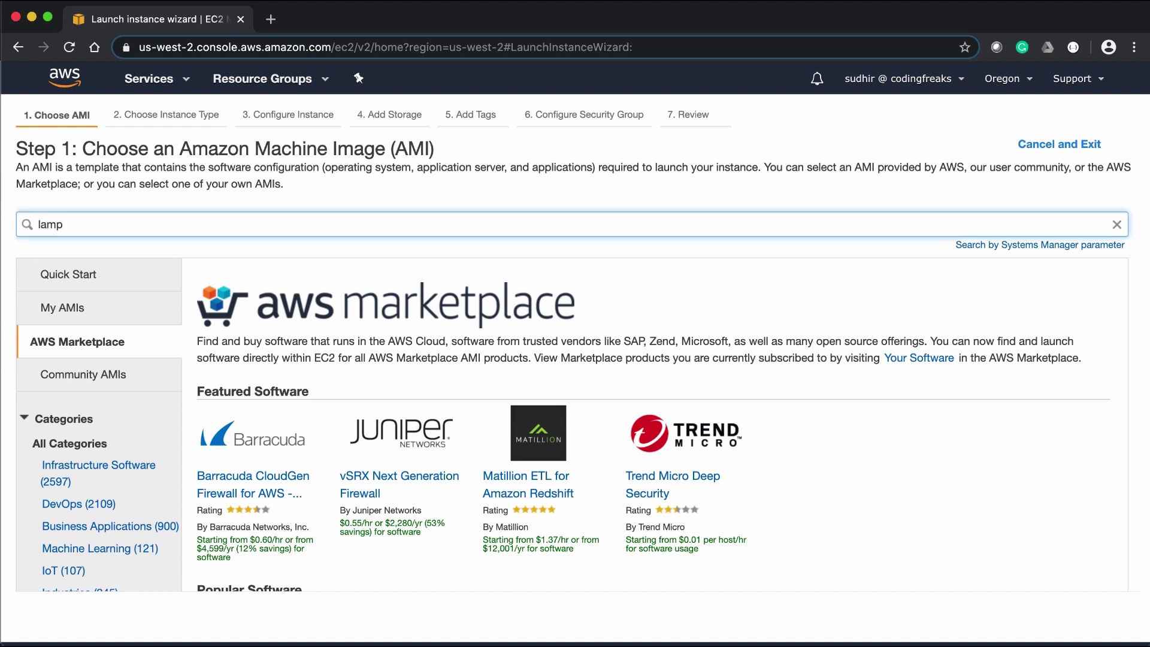
pyautogui.press('Return')
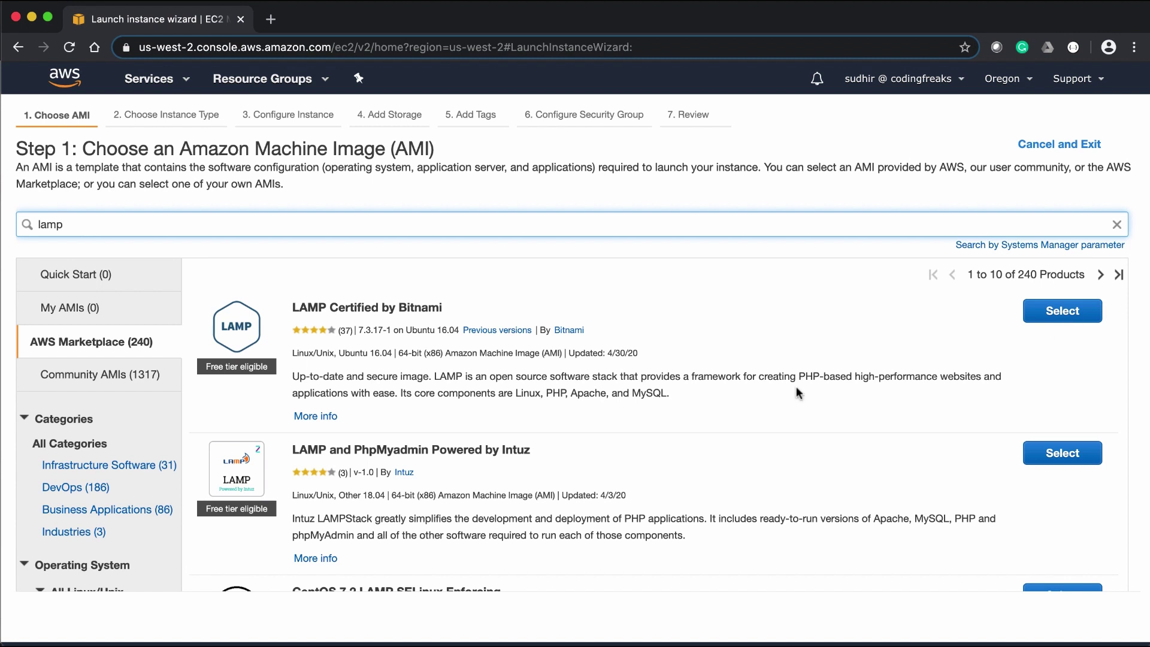
pyautogui.click(515, 397)
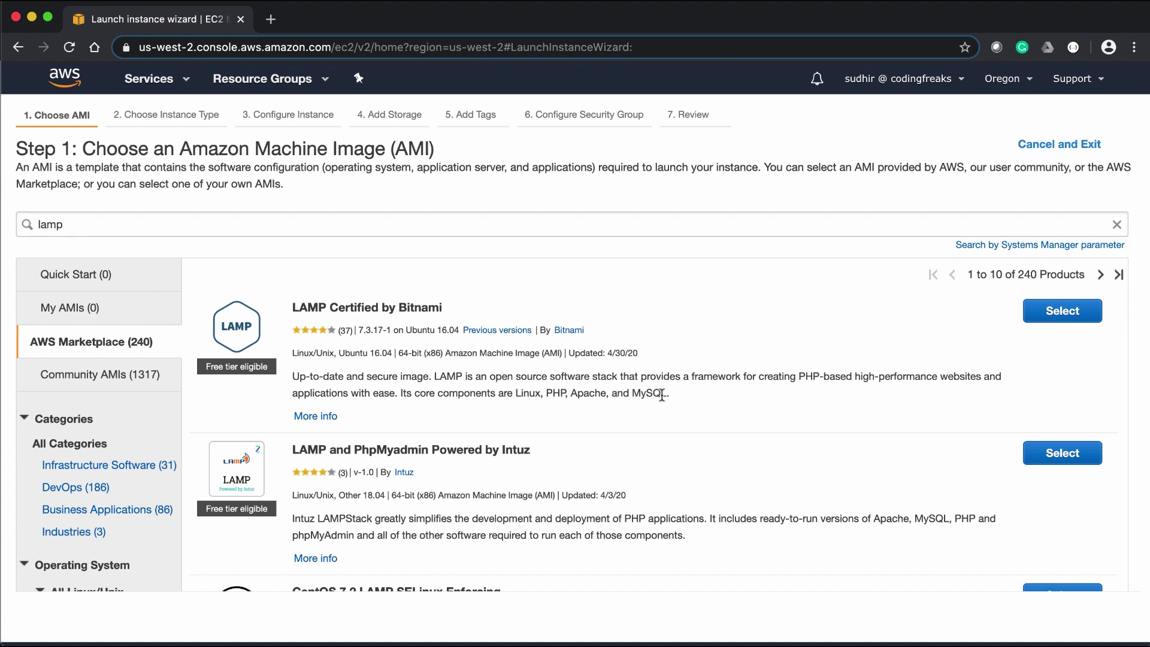
pyautogui.moveTo(670, 394); pyautogui.dragTo(515, 395)
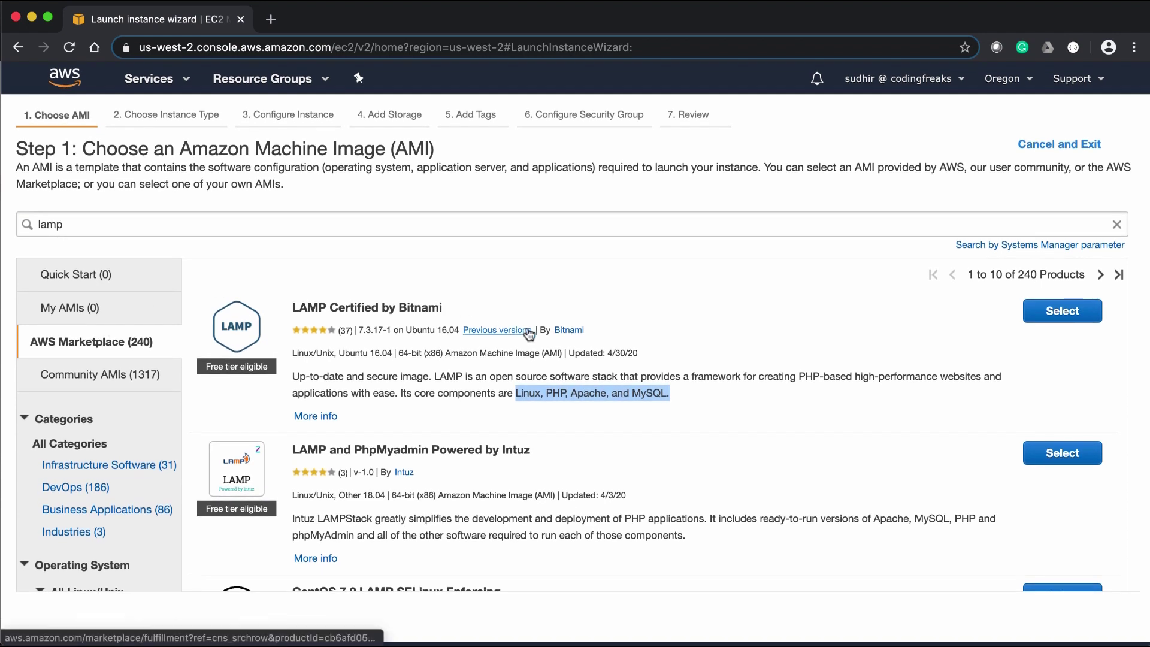
pyautogui.scroll(-10, 698, 365)
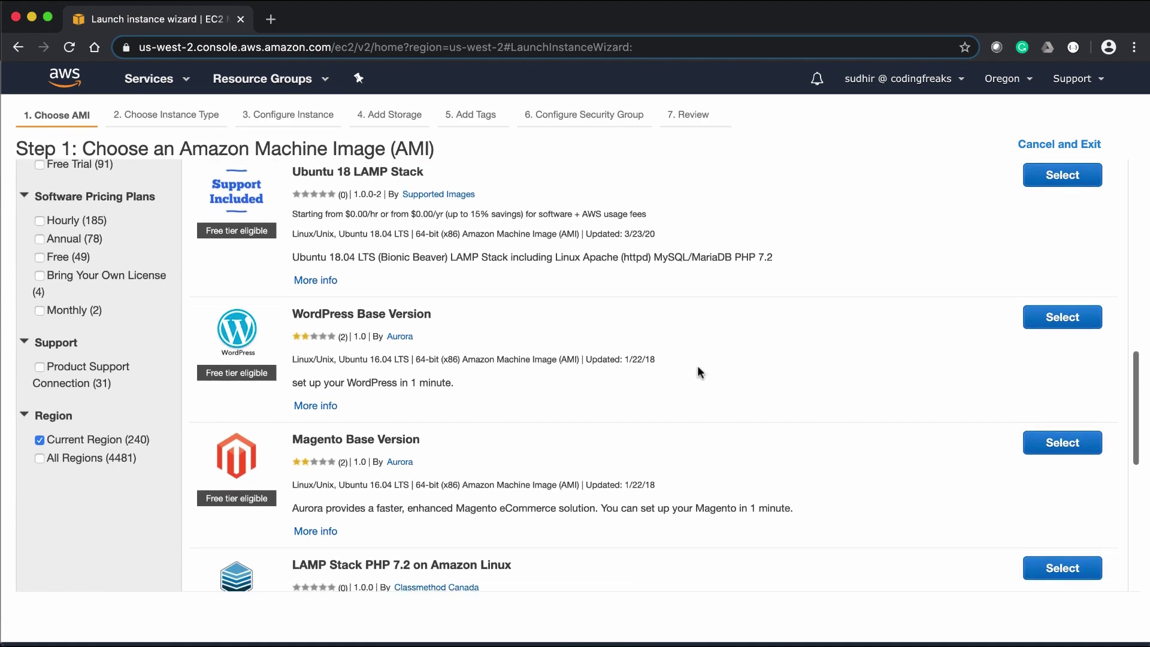
pyautogui.scroll(10, 697, 365)
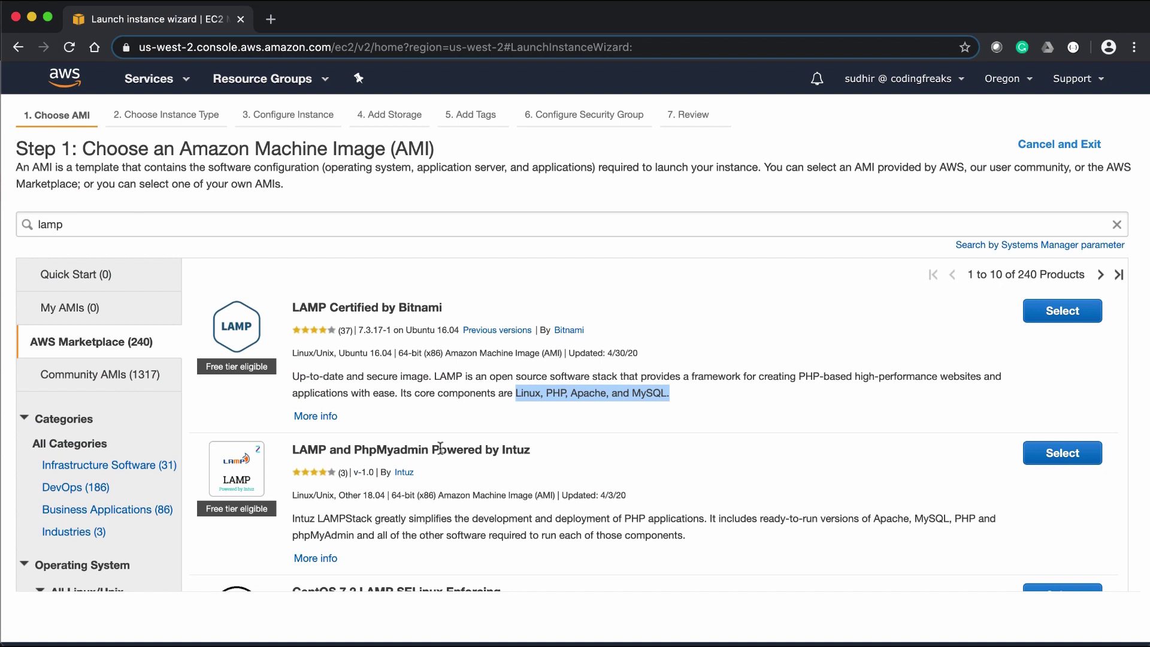
# Return to the unfiltered Quick Start list and select the 64-bit (x86) Amazon Linux 2 AMI (HVM), SSD Volume Type
pyautogui.click(93, 275)
pyautogui.press('BackSpace')
pyautogui.press('BackSpace')
pyautogui.press('BackSpace')
pyautogui.press('BackSpace')
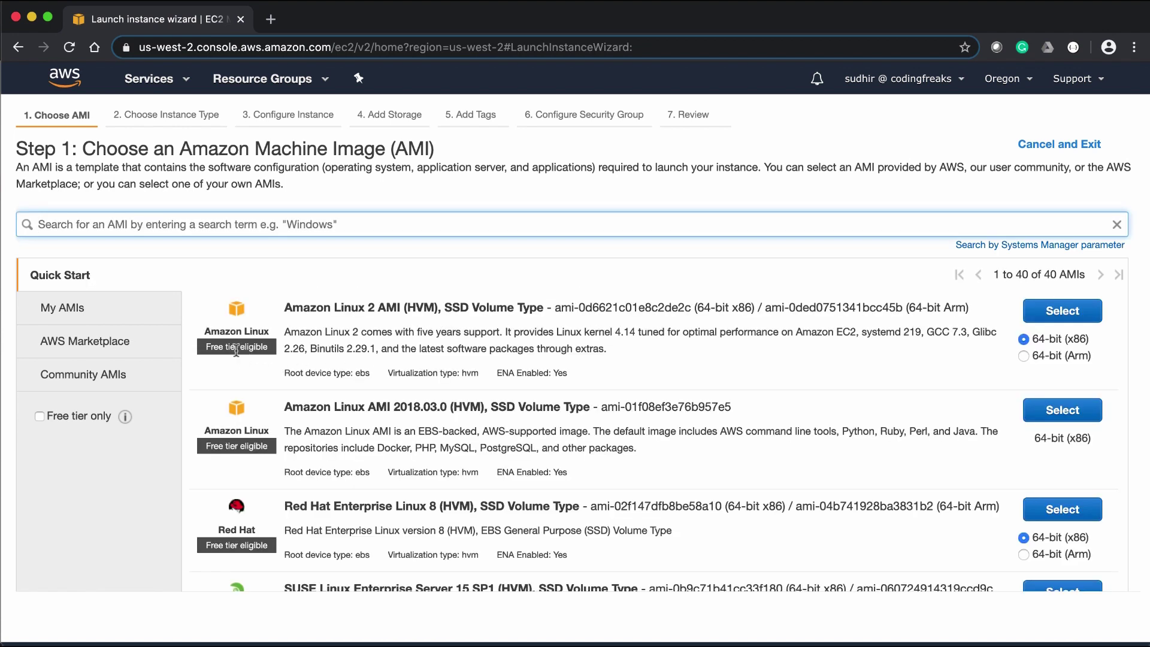
pyautogui.scroll(-5, 234, 349)
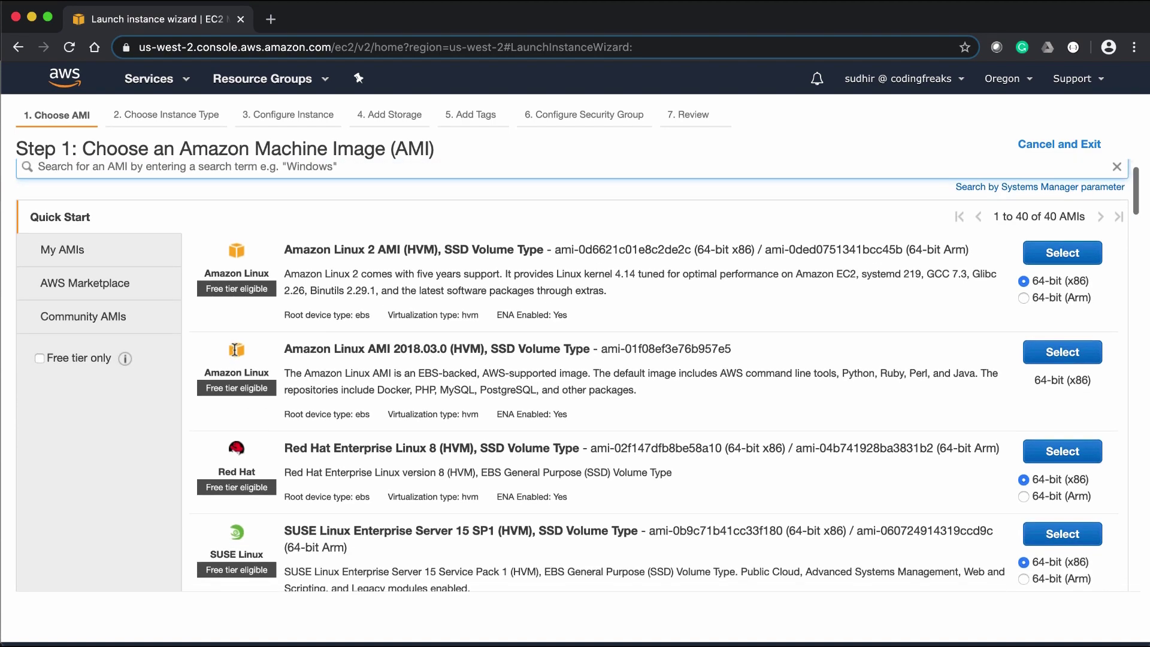
pyautogui.scroll(-10, 234, 349)
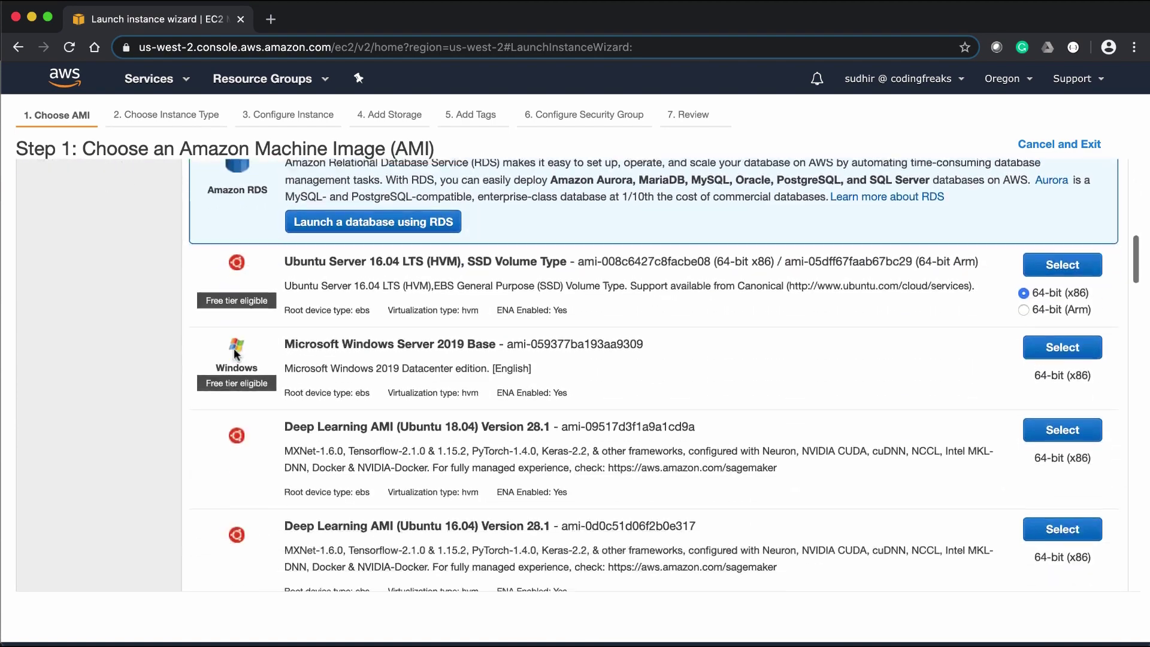
pyautogui.scroll(-5, 234, 353)
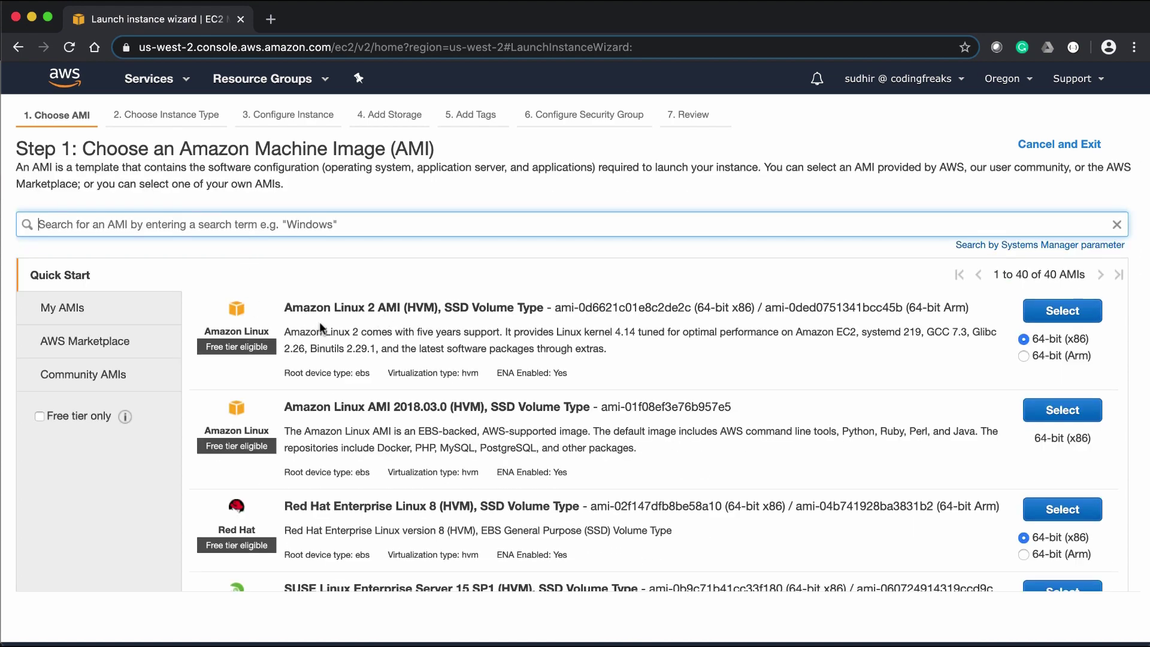
pyautogui.click(1052, 312)
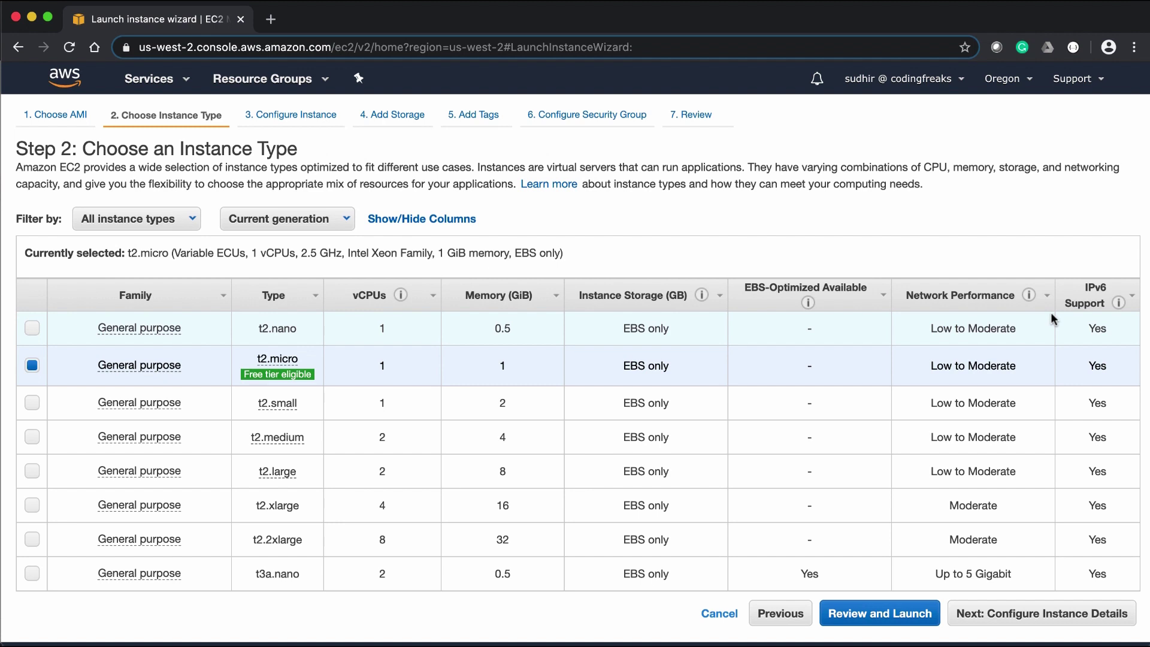
# Review the instance type filters and the t2.micro specifications, keep t2.micro, and continue to the instance details
pyautogui.click(172, 219)
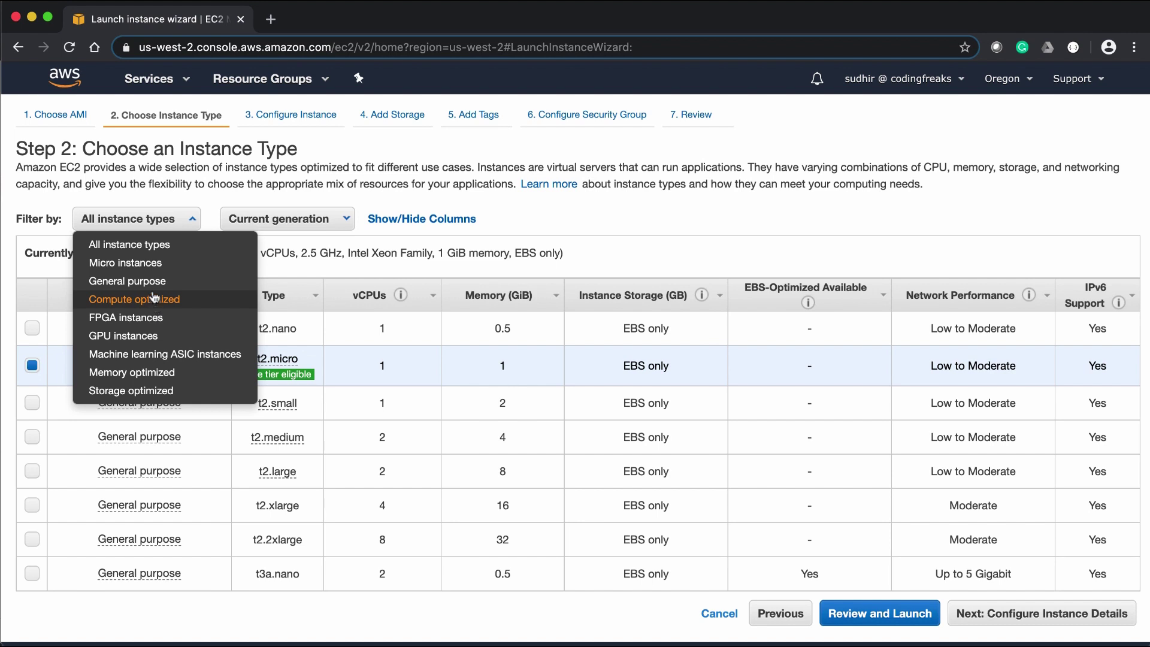
pyautogui.click(593, 214)
pyautogui.moveTo(271, 381)
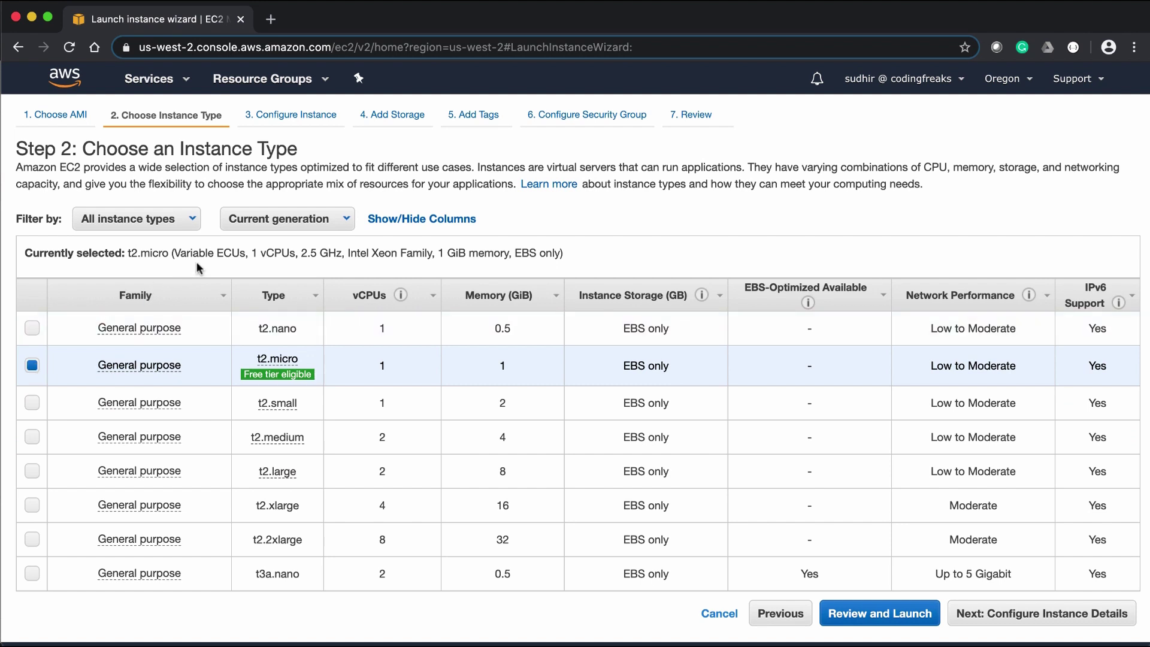
pyautogui.moveTo(220, 253); pyautogui.dragTo(440, 254)
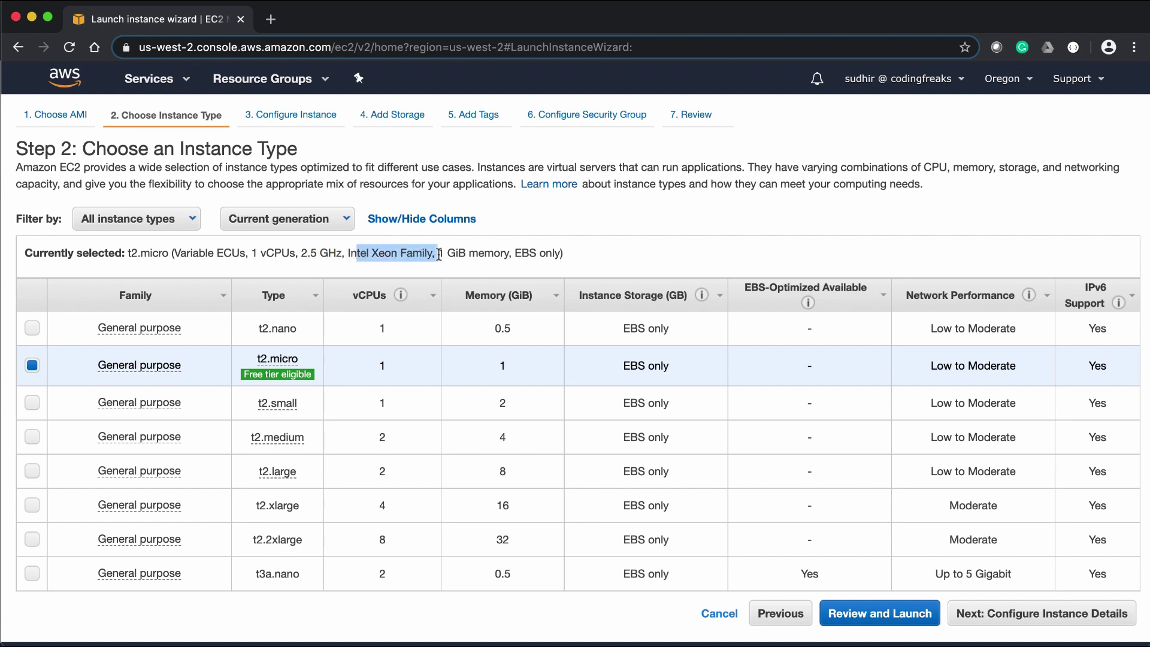
pyautogui.doubleClick(503, 253)
pyautogui.moveTo(514, 253); pyautogui.dragTo(559, 256)
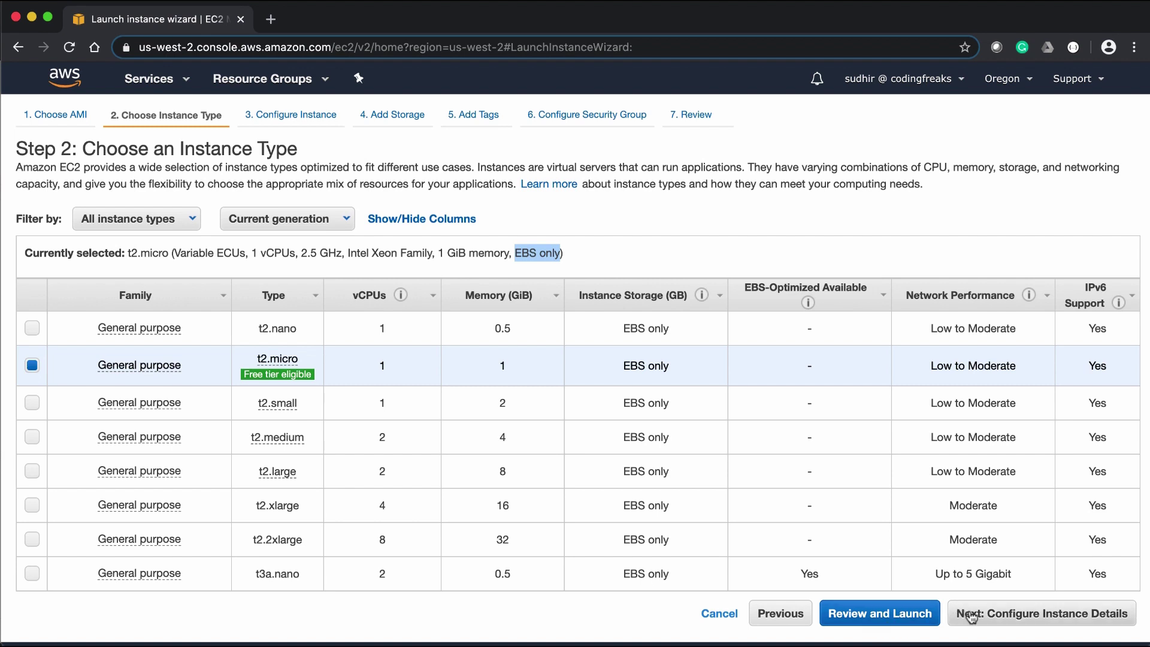
pyautogui.click(1039, 617)
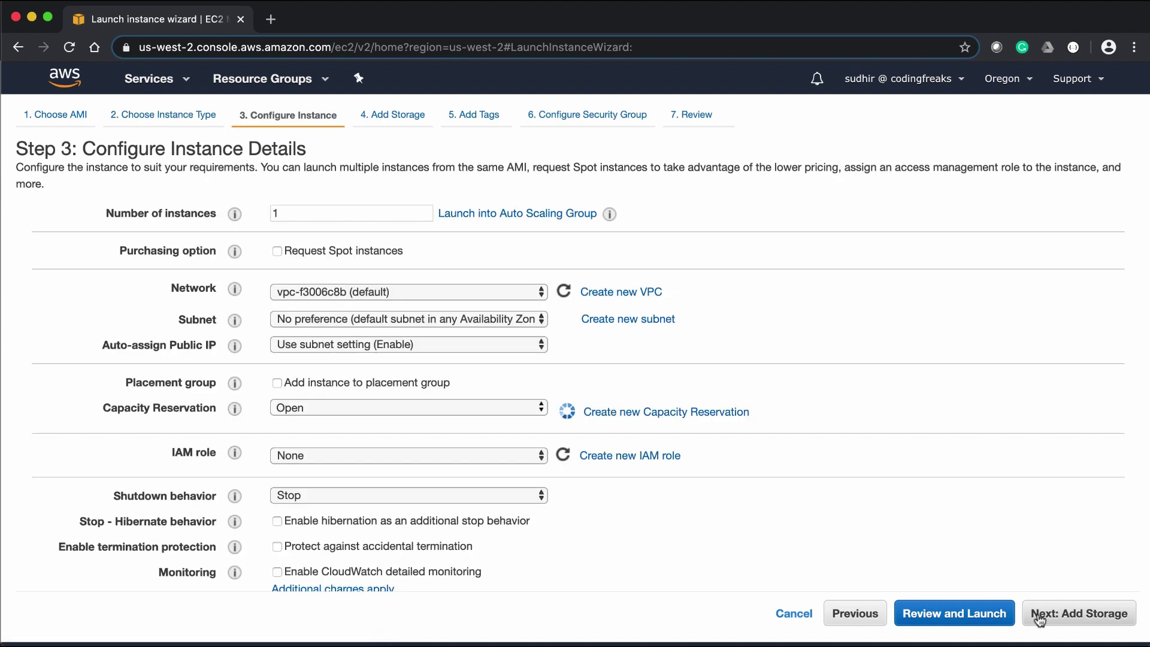
# Review the number of instances and the remaining instance settings down to the advanced details
pyautogui.doubleClick(302, 212)
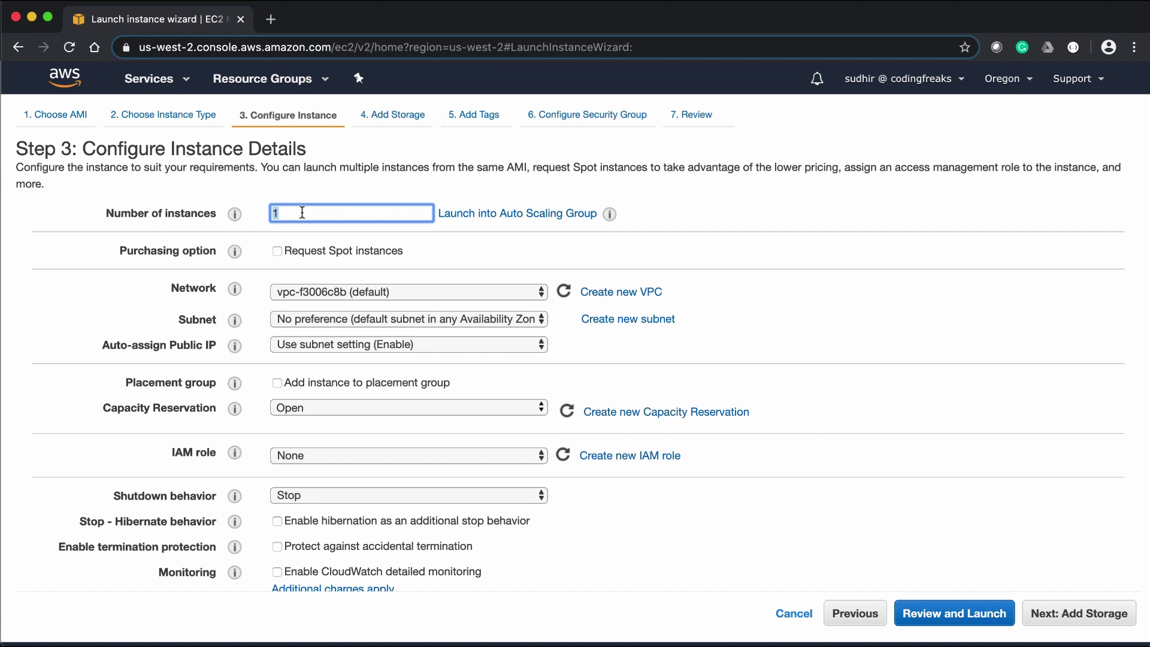
pyautogui.click(296, 213)
pyautogui.scroll(-5, 333, 443)
pyautogui.scroll(-2, 334, 442)
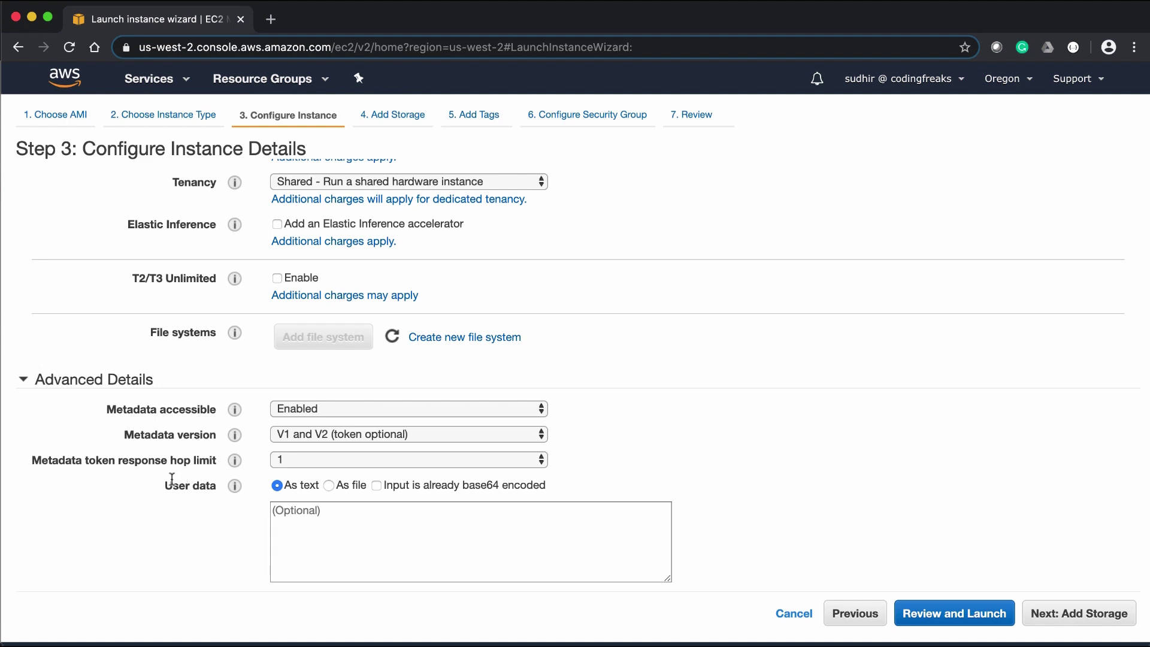
# Try a bash user data script with "yum update -y" and "yum install httpd -y", and clear it again
pyautogui.moveTo(165, 484); pyautogui.dragTo(226, 494)
pyautogui.click(331, 523)
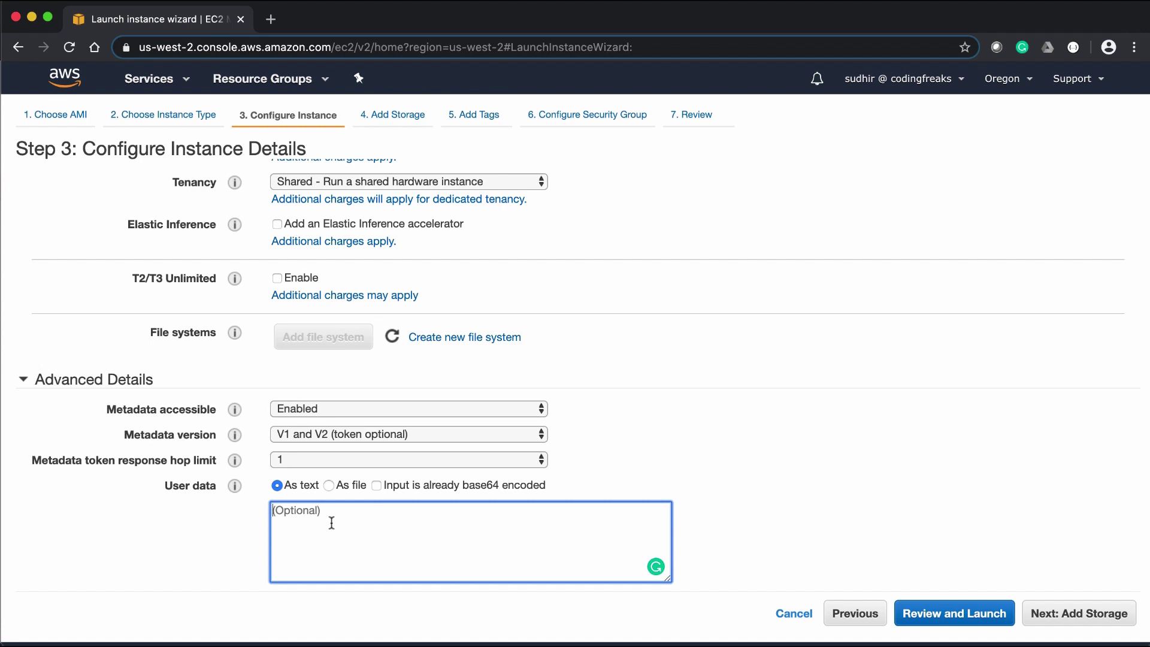
pyautogui.write('#!/bin/bash')
pyautogui.write('yum update -y yum install httpd -y')
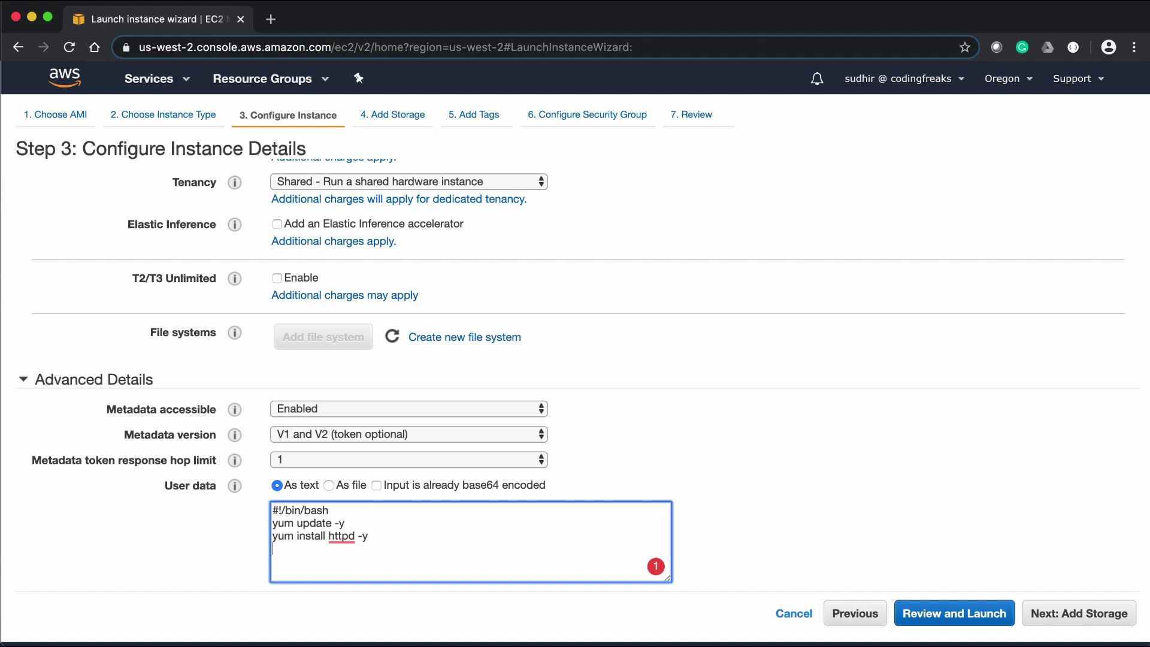
pyautogui.press('super+a')
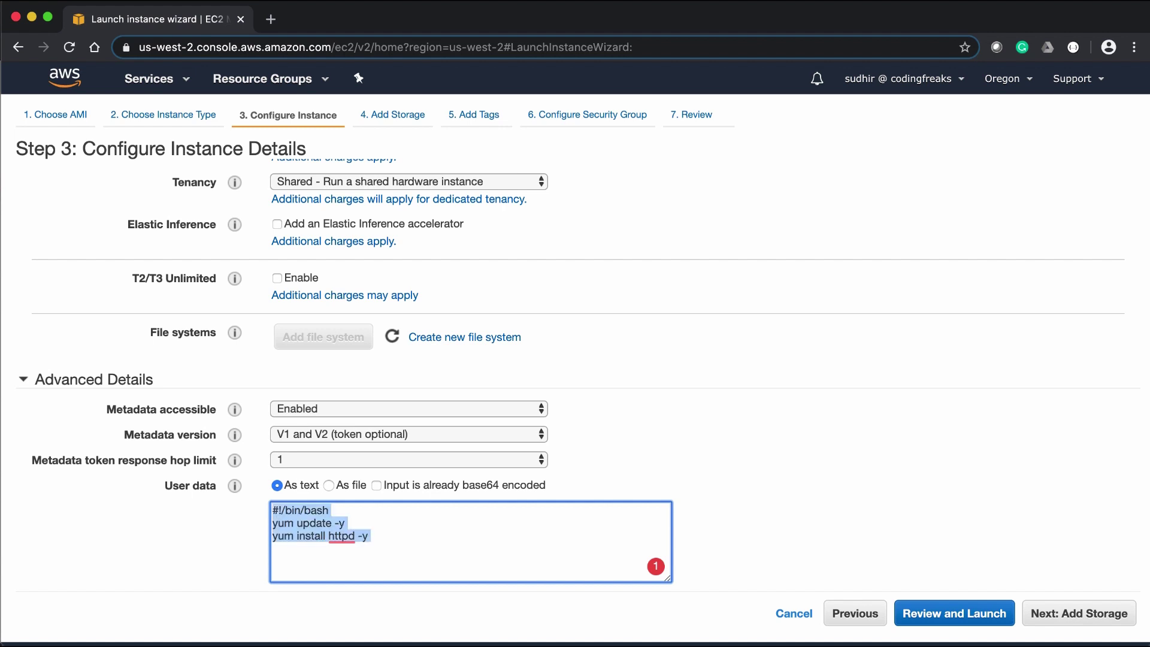
pyautogui.press('BackSpace')
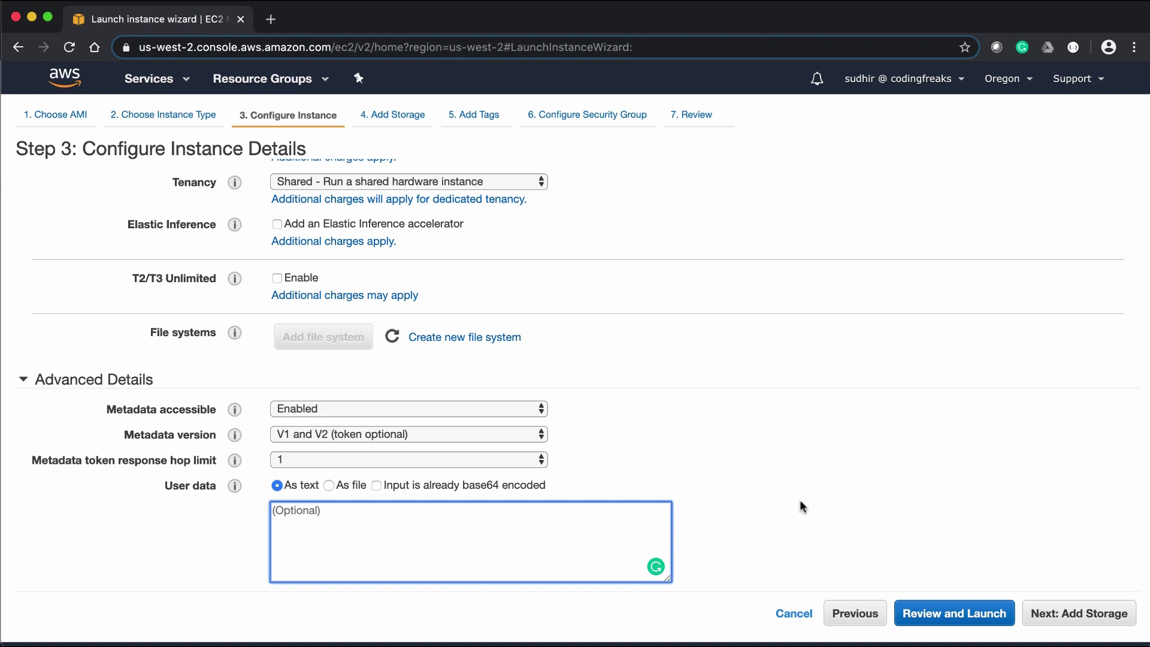
# Continue to the storage settings and inspect the root volume's size and IOPS
pyautogui.click(1068, 613)
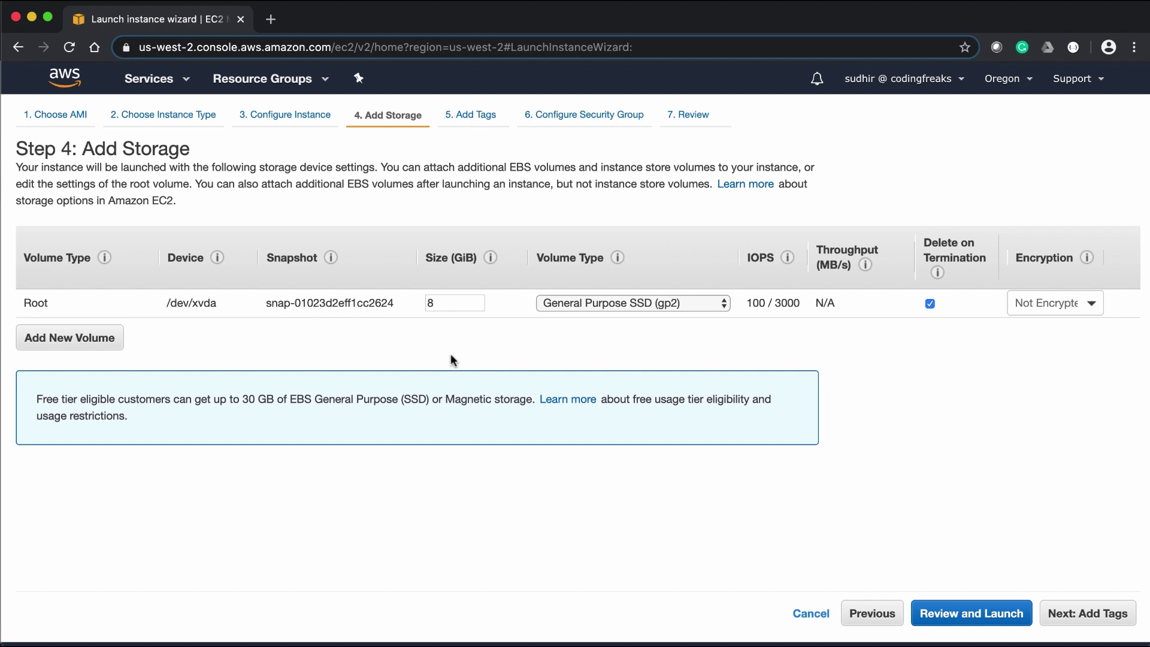
pyautogui.doubleClick(449, 303)
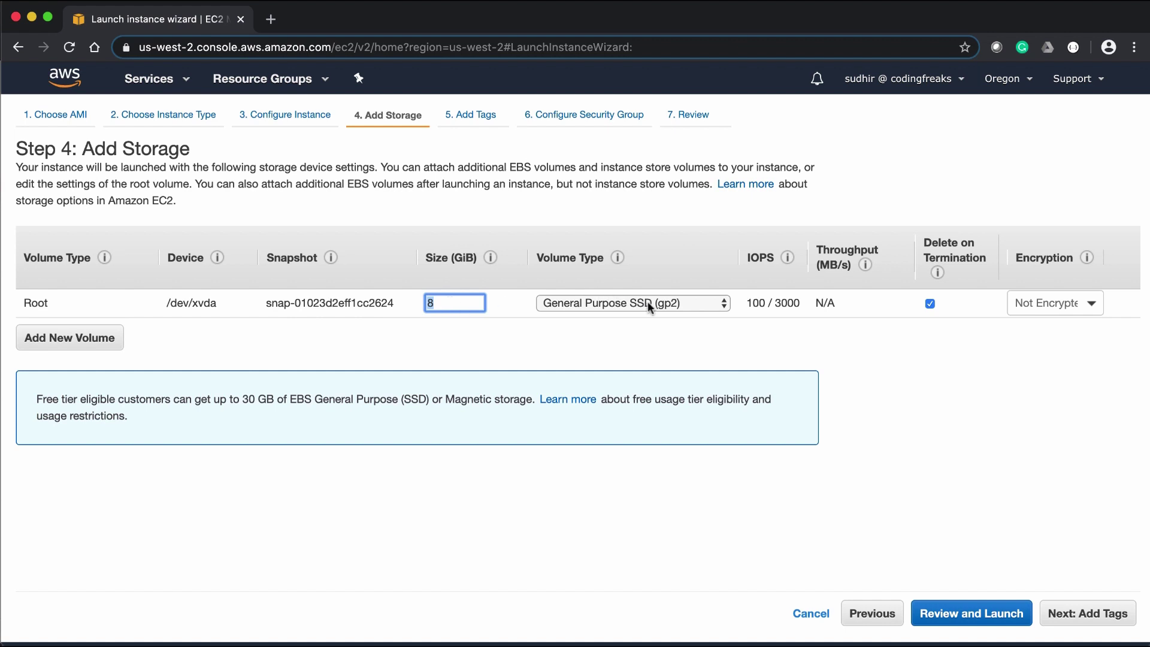
pyautogui.moveTo(754, 304)
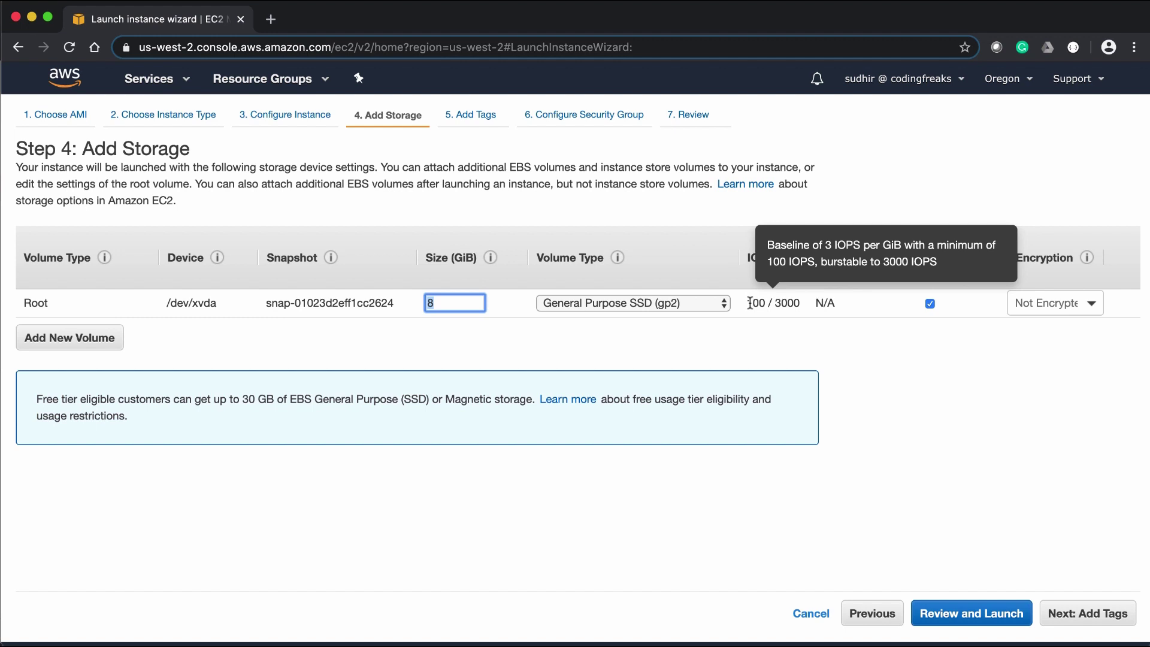
# Check the encryption key options for the root volume and keep it set to Not Encrypted
pyautogui.click(1055, 302)
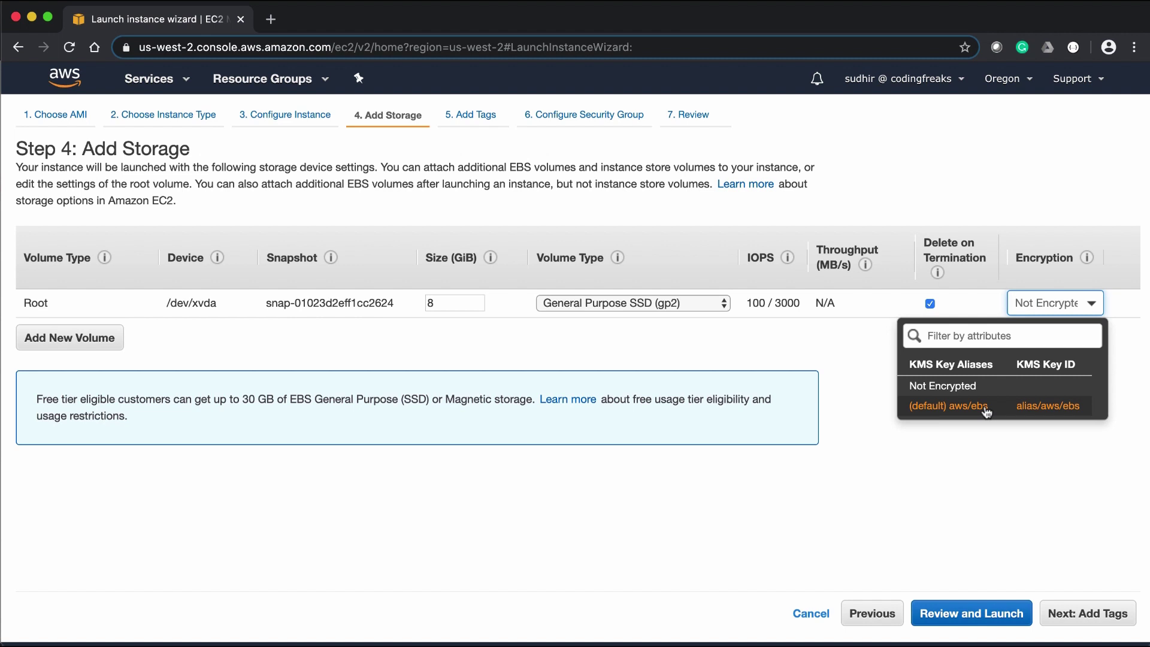
pyautogui.click(975, 388)
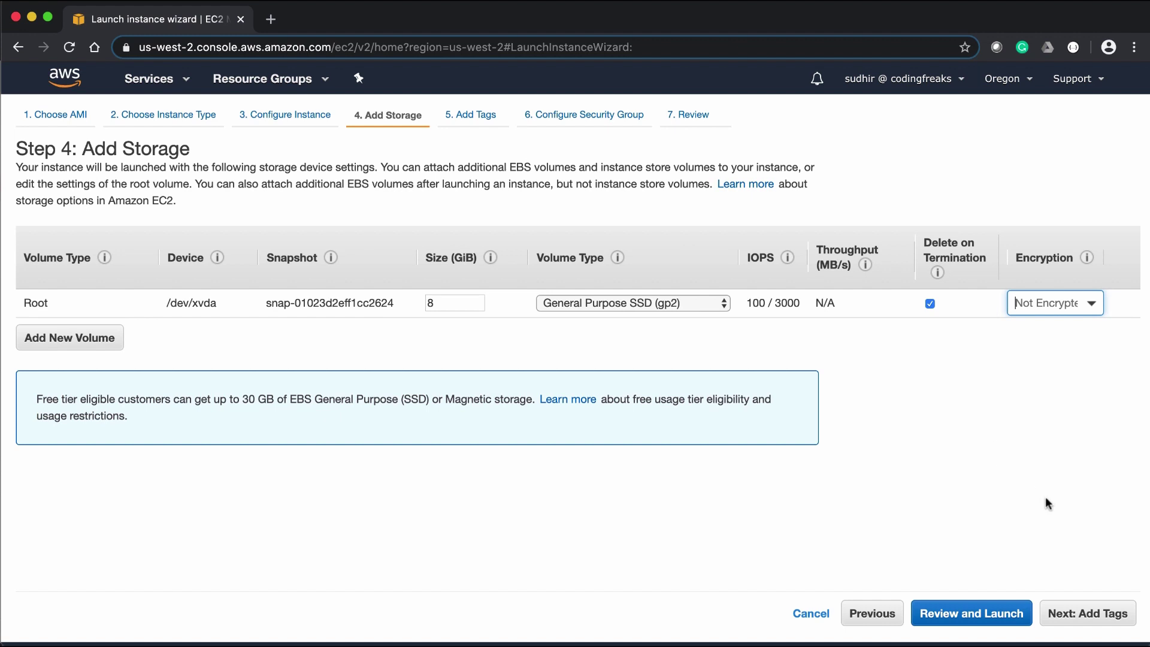
# Try an additional EBS volume, look over its type, size and the free tier storage limit, and remove it again
pyautogui.click(103, 342)
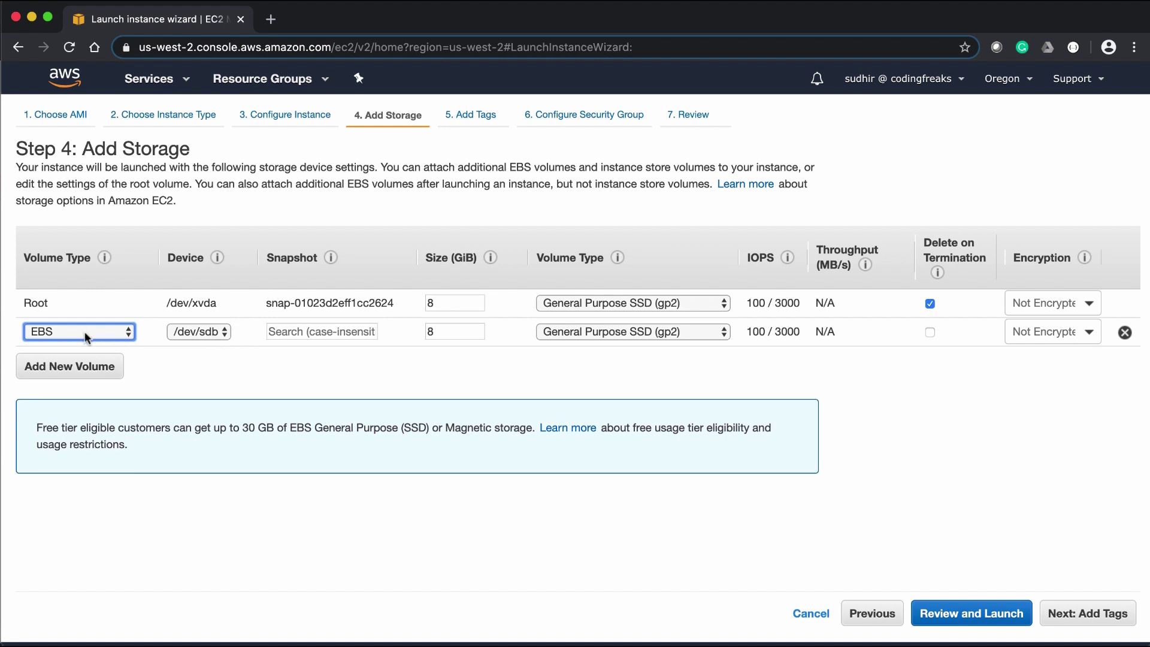
pyautogui.click(85, 331)
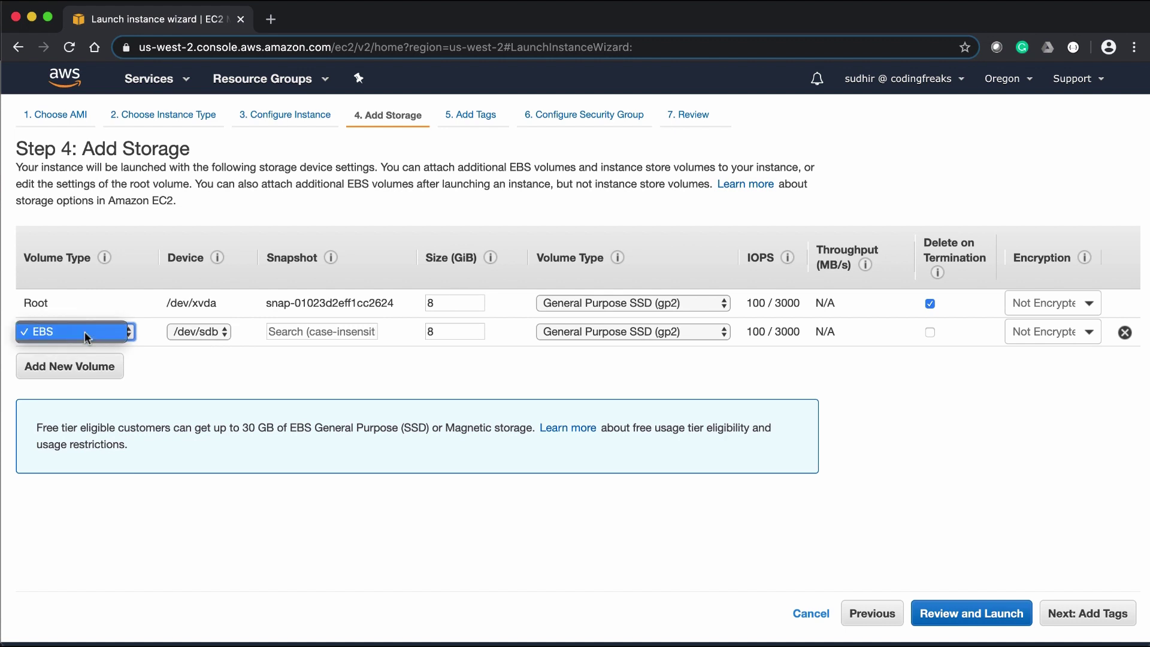
pyautogui.click(84, 332)
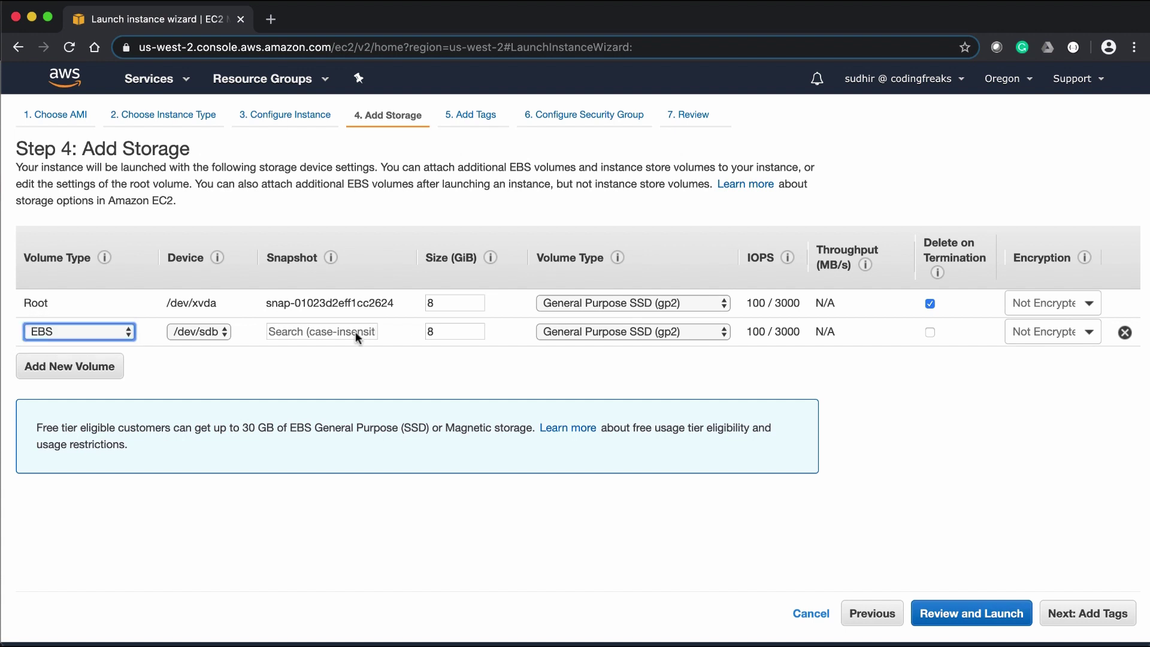
pyautogui.click(436, 333)
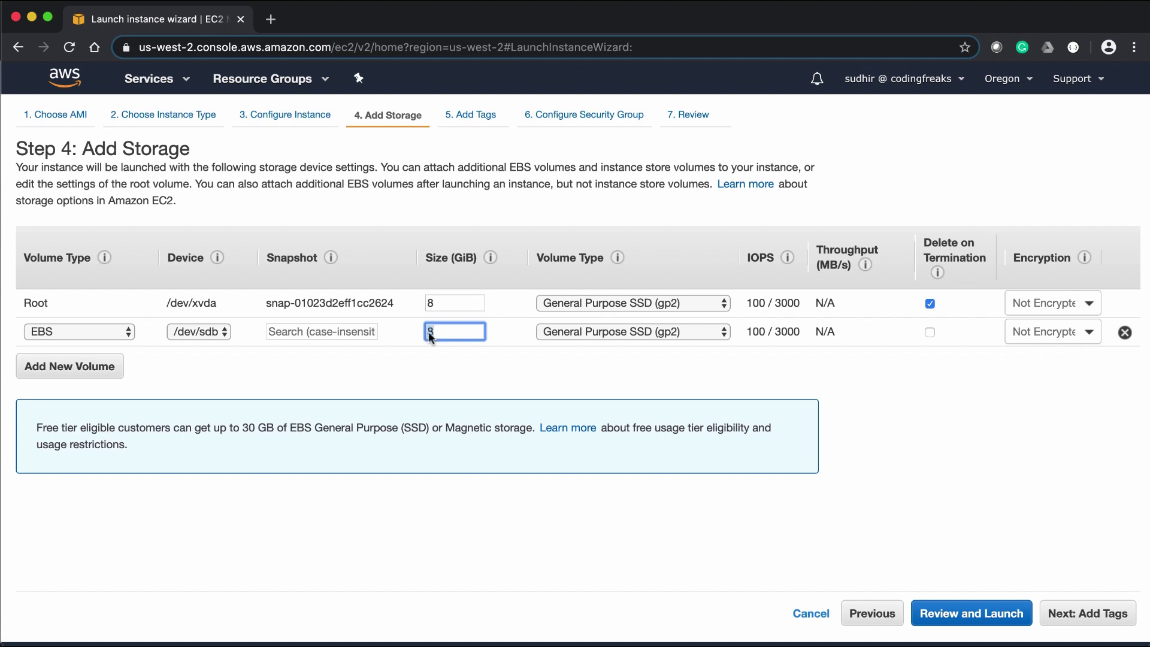
pyautogui.click(247, 427)
pyautogui.moveTo(246, 427); pyautogui.dragTo(323, 429)
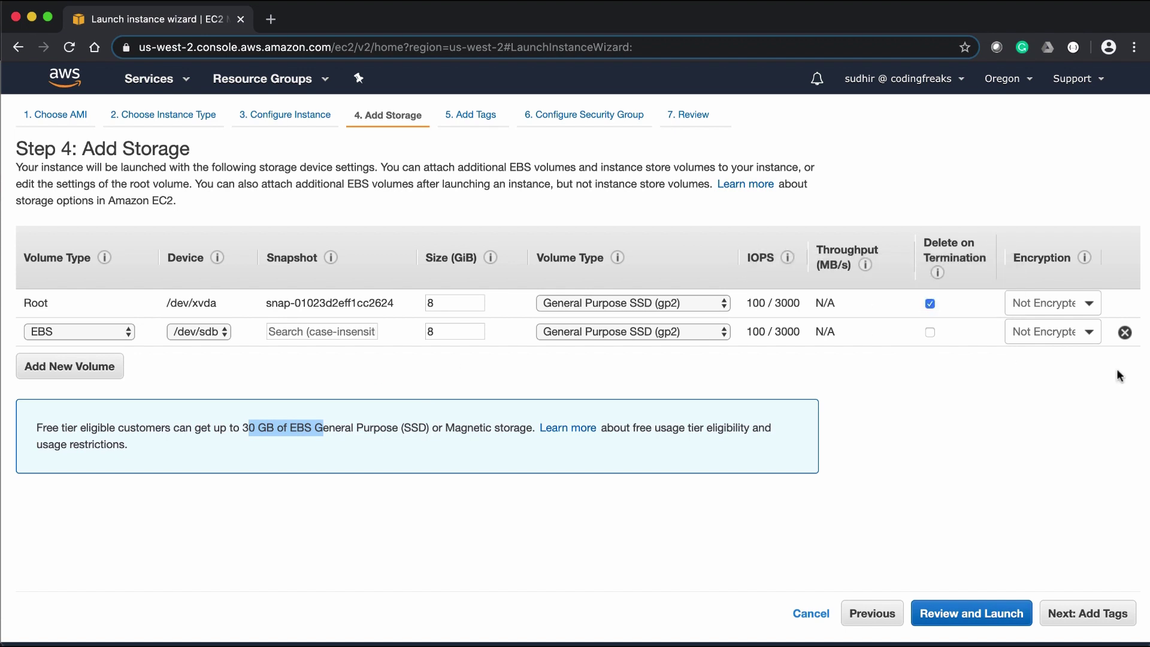
pyautogui.click(1124, 333)
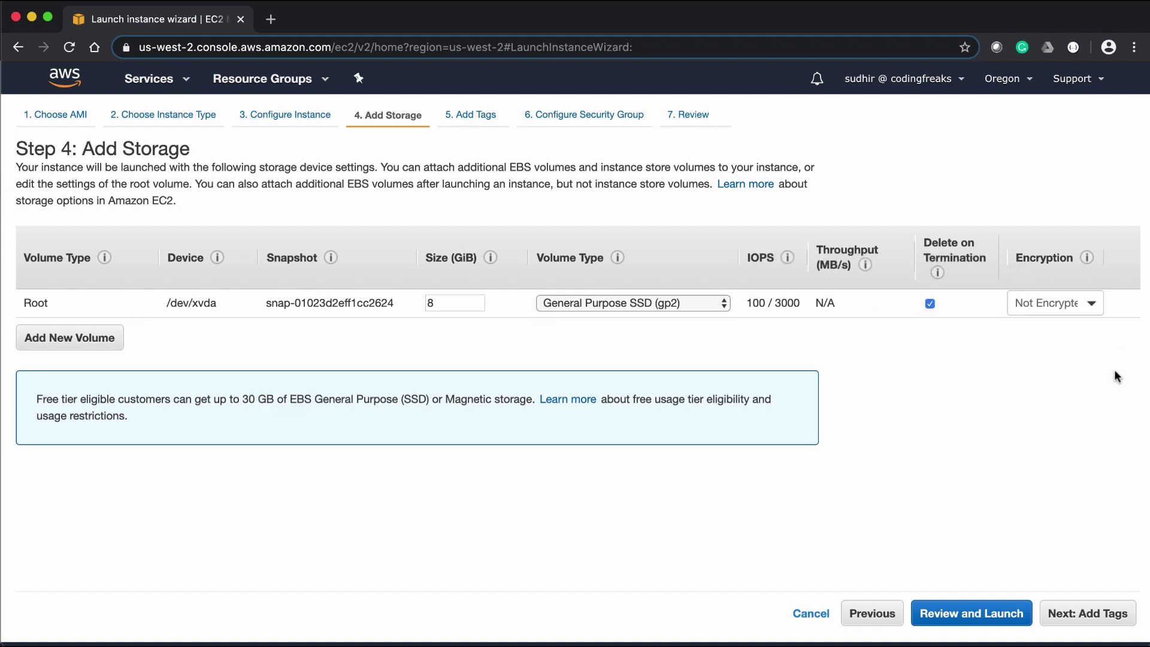
# Continue to the tag settings and add a tag with key "name" and value "myFirstInstance"
pyautogui.click(1096, 613)
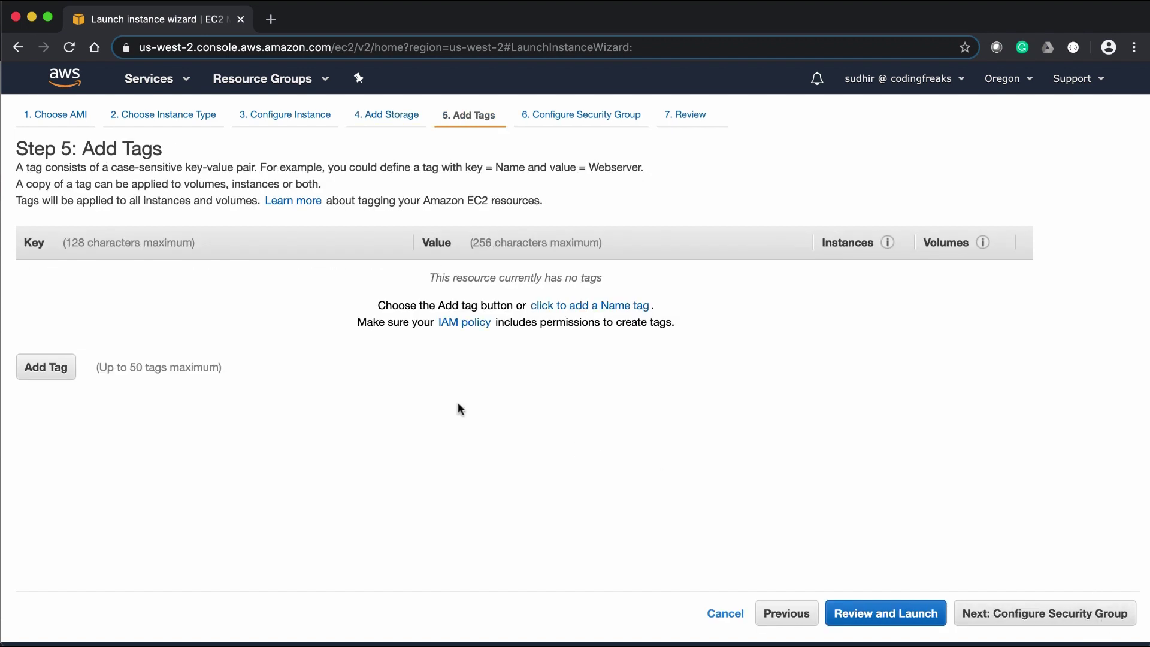
pyautogui.click(50, 370)
pyautogui.write('name')
pyautogui.press('Tab')
pyautogui.write('myFirstInstance')
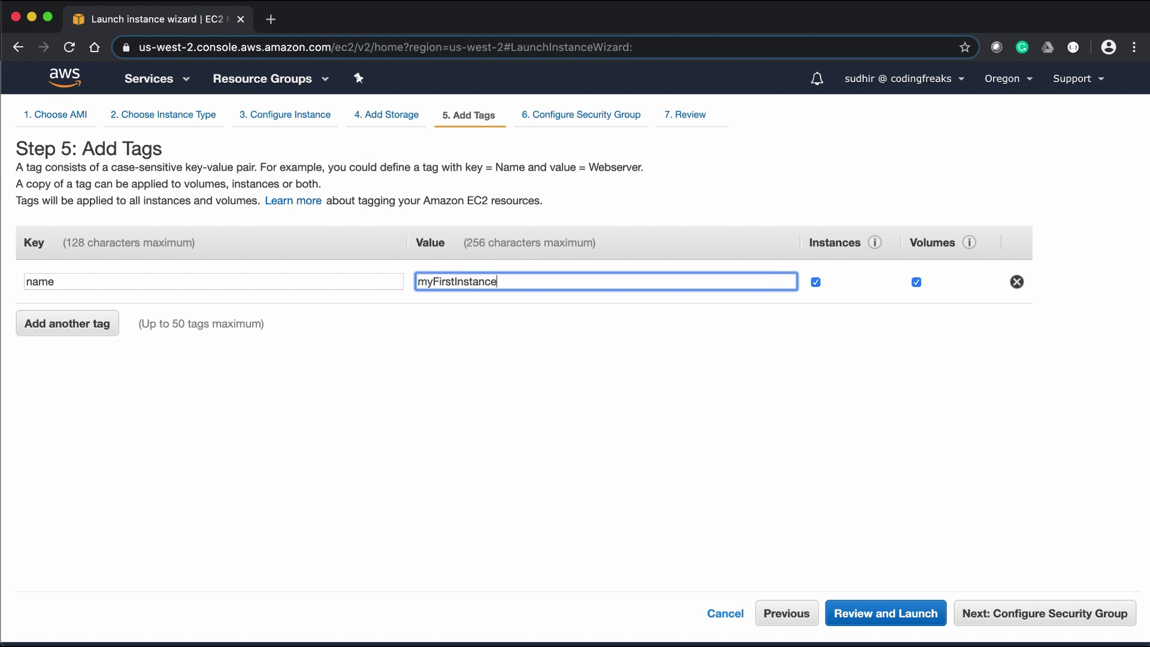
# Add a second tag with key "type" and value "developer", and continue to the security group settings
pyautogui.click(91, 331)
pyautogui.click(137, 327)
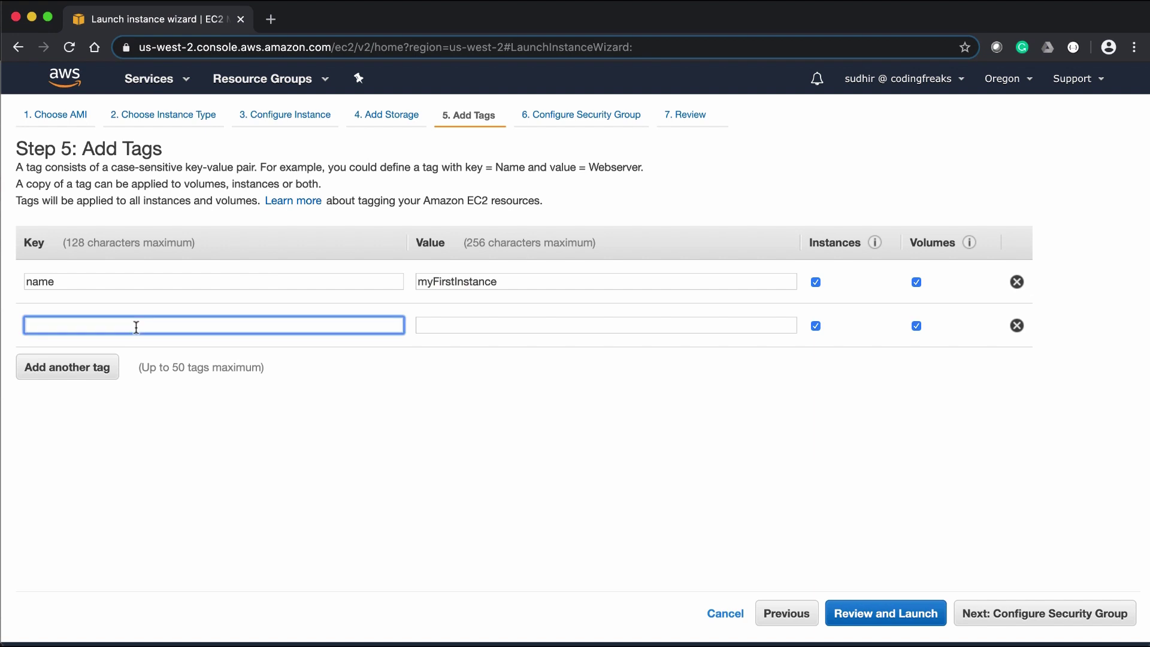
pyautogui.write('type')
pyautogui.press('Tab')
pyautogui.write('d')
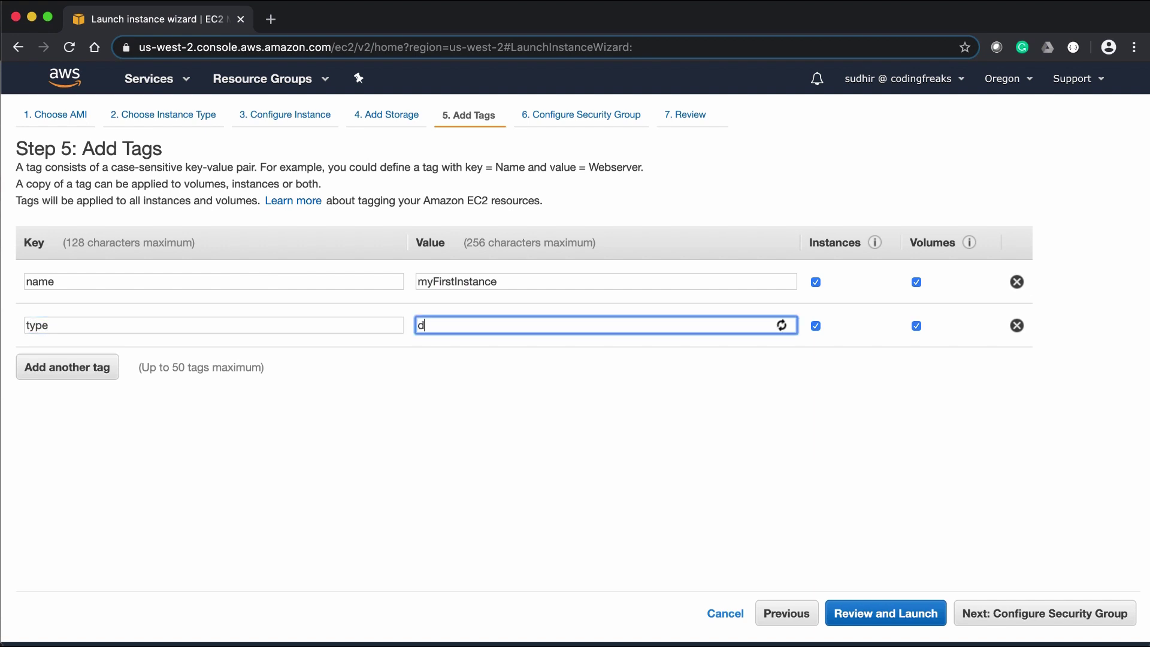
pyautogui.write('eveloper')
pyautogui.click(1052, 615)
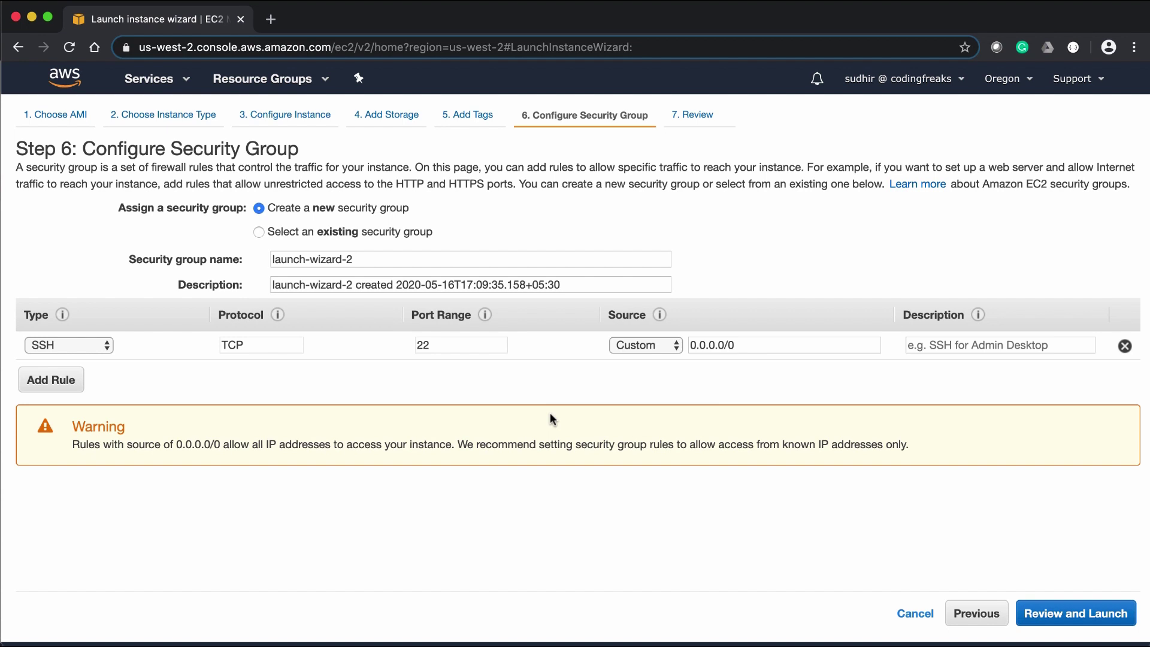
# Name the new security group "ssh security group"
pyautogui.doubleClick(389, 259)
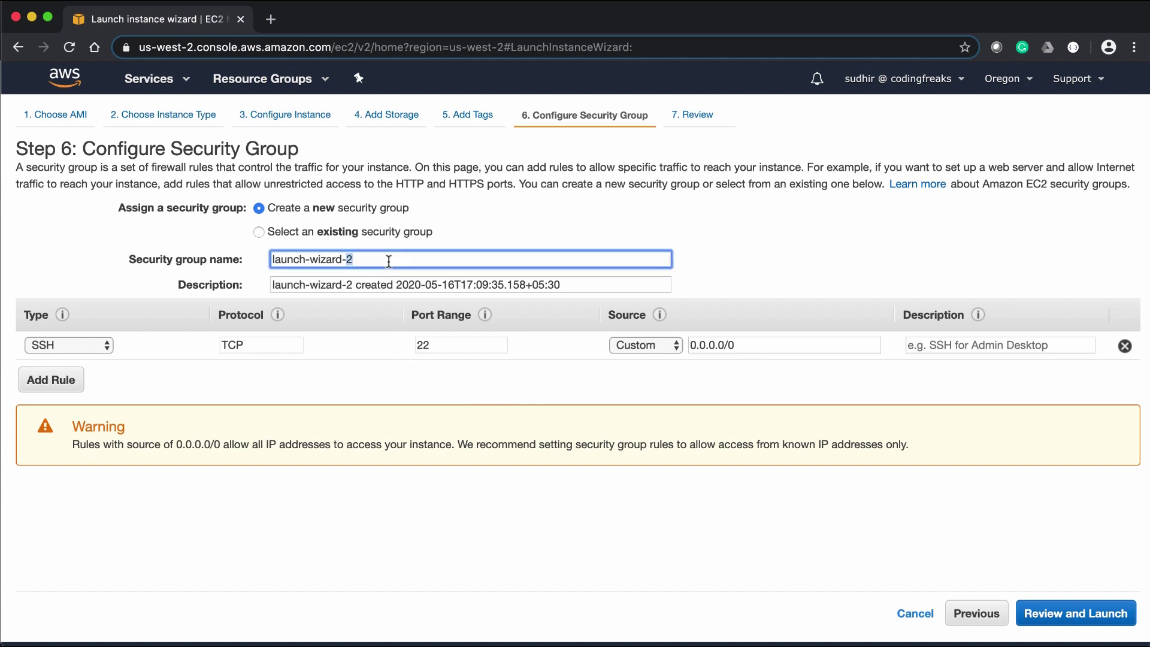
pyautogui.click(411, 277)
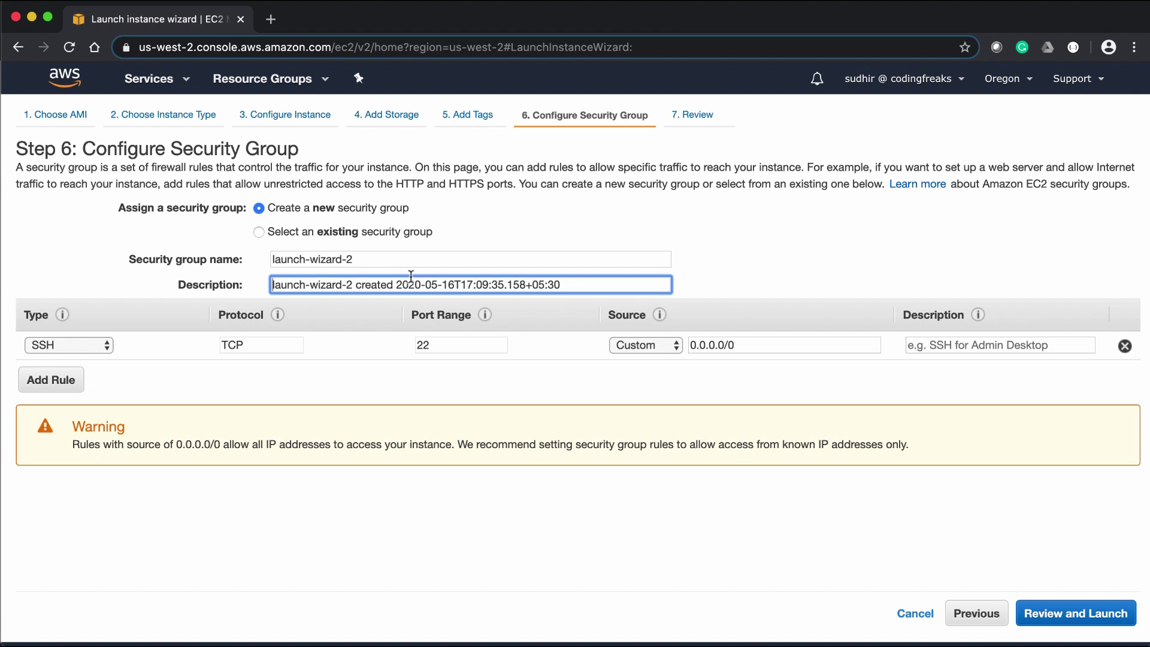
pyautogui.tripleClick(404, 263)
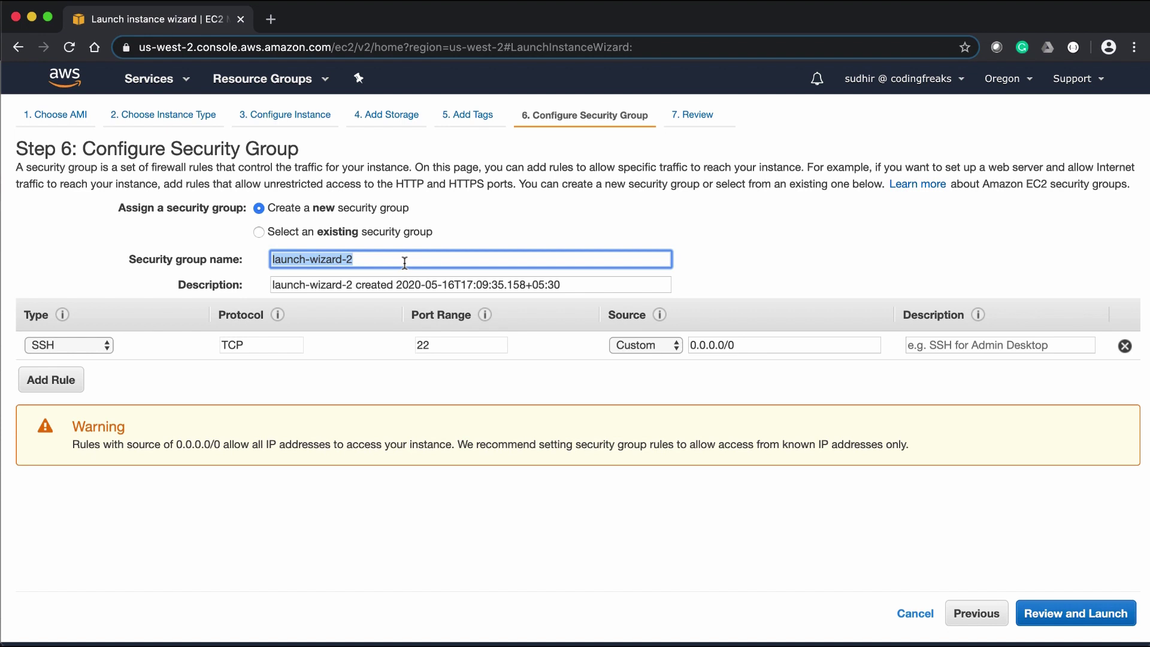
pyautogui.write('ssh')
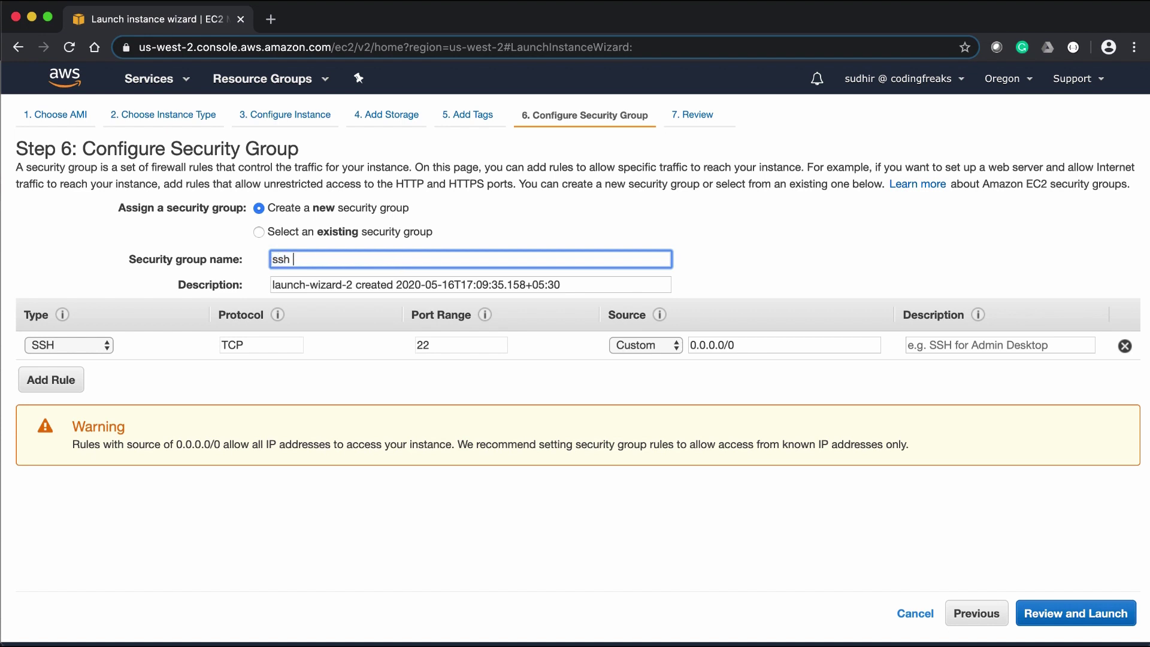
pyautogui.write(' security group')
# Describe the SSH rule as "SSH From anywahre", read the open source address warning, and continue to the launch review
pyautogui.click(973, 345)
pyautogui.write('SSH')
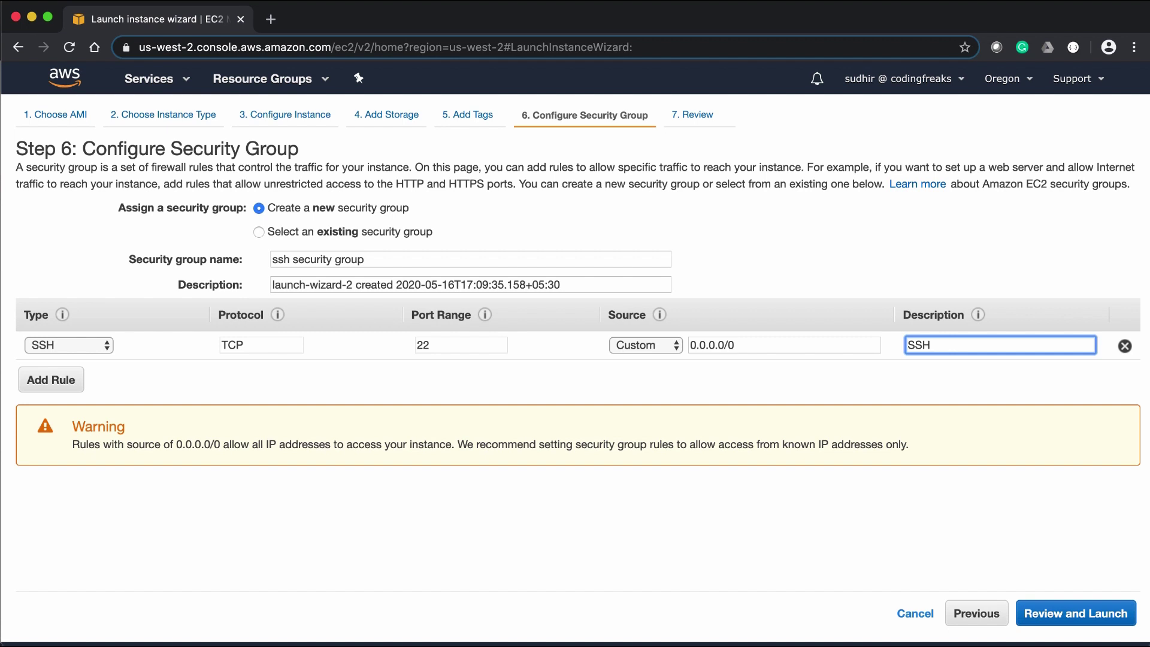
pyautogui.write('From anywahre')
pyautogui.click(204, 458)
pyautogui.moveTo(178, 444); pyautogui.dragTo(362, 452)
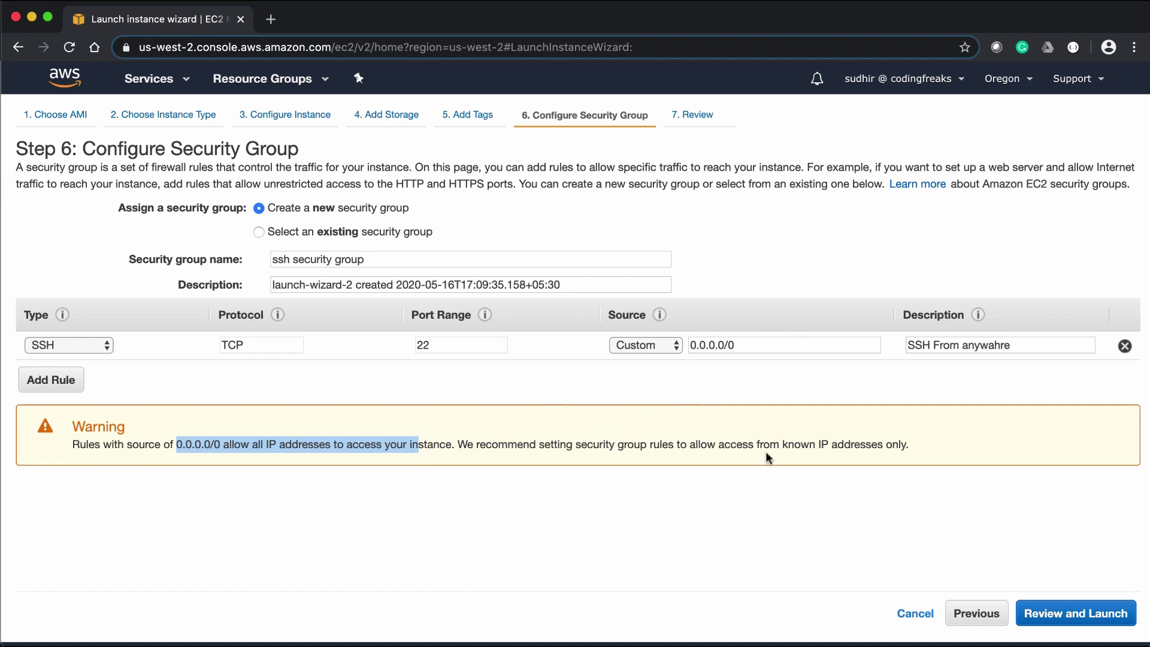
pyautogui.moveTo(759, 448); pyautogui.dragTo(896, 437)
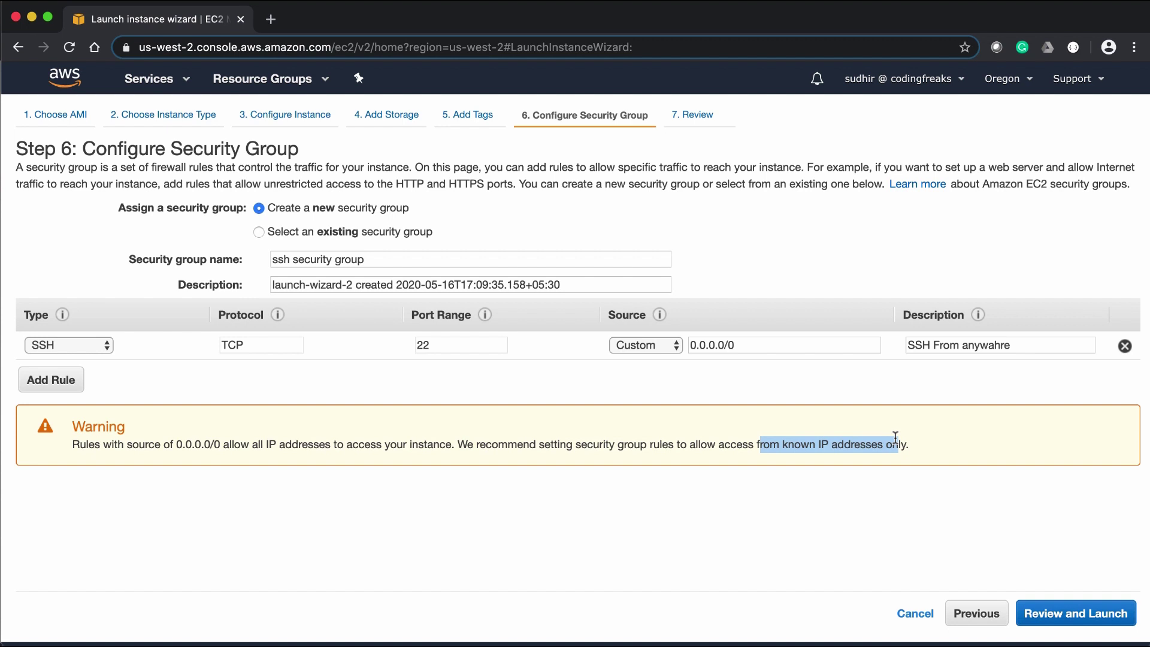
pyautogui.click(1044, 614)
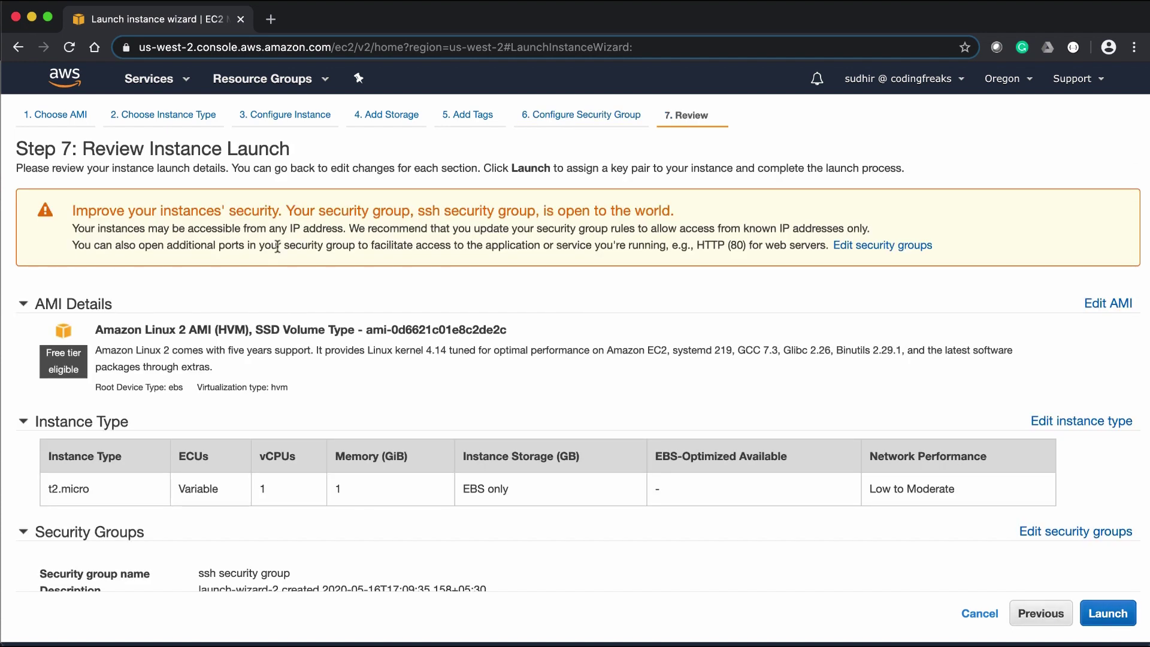
# Review the AMI, instance type, security group, storage and tag details of the instance before launching
pyautogui.scroll(-3, 278, 246)
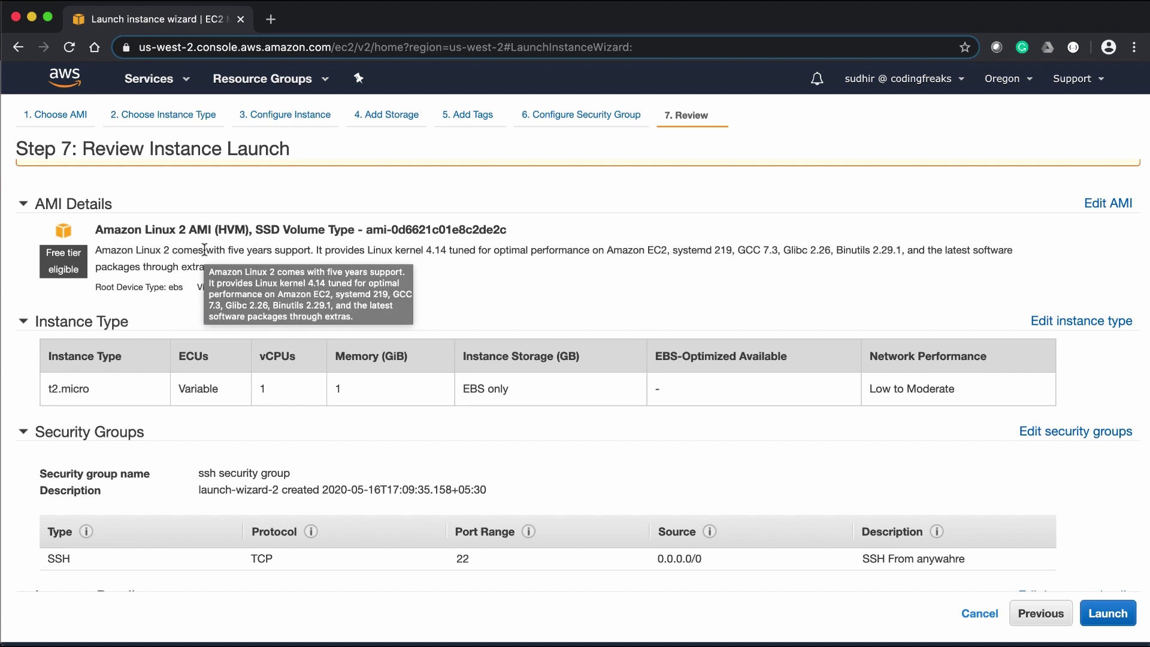
pyautogui.scroll(-3, 204, 249)
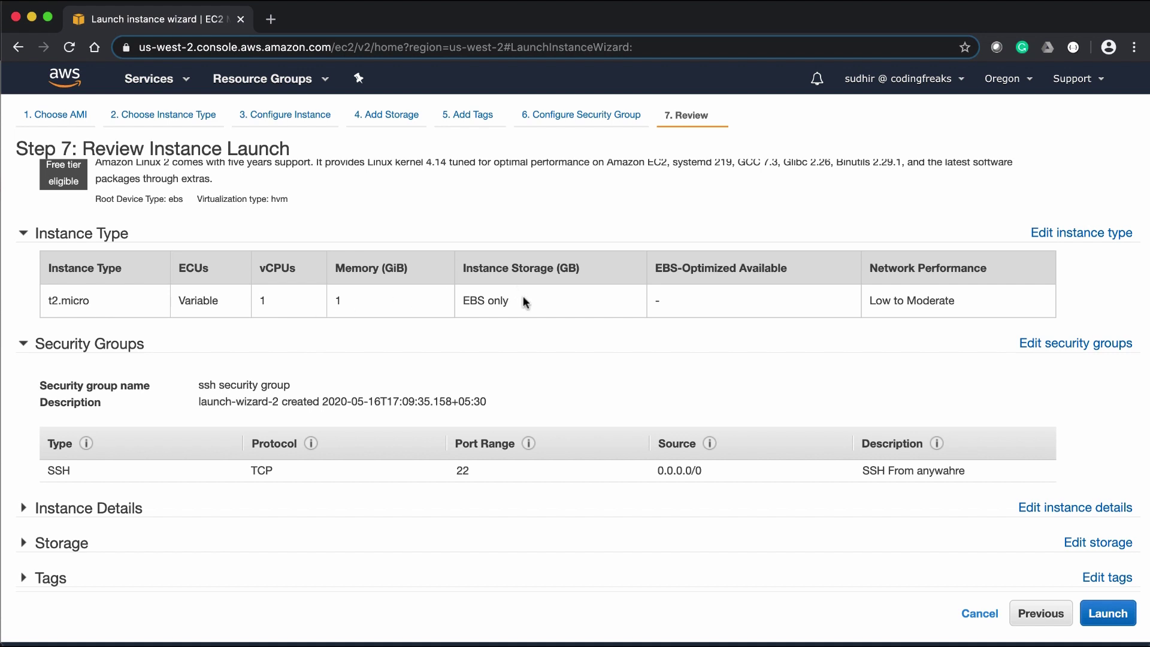
pyautogui.scroll(-1, 523, 299)
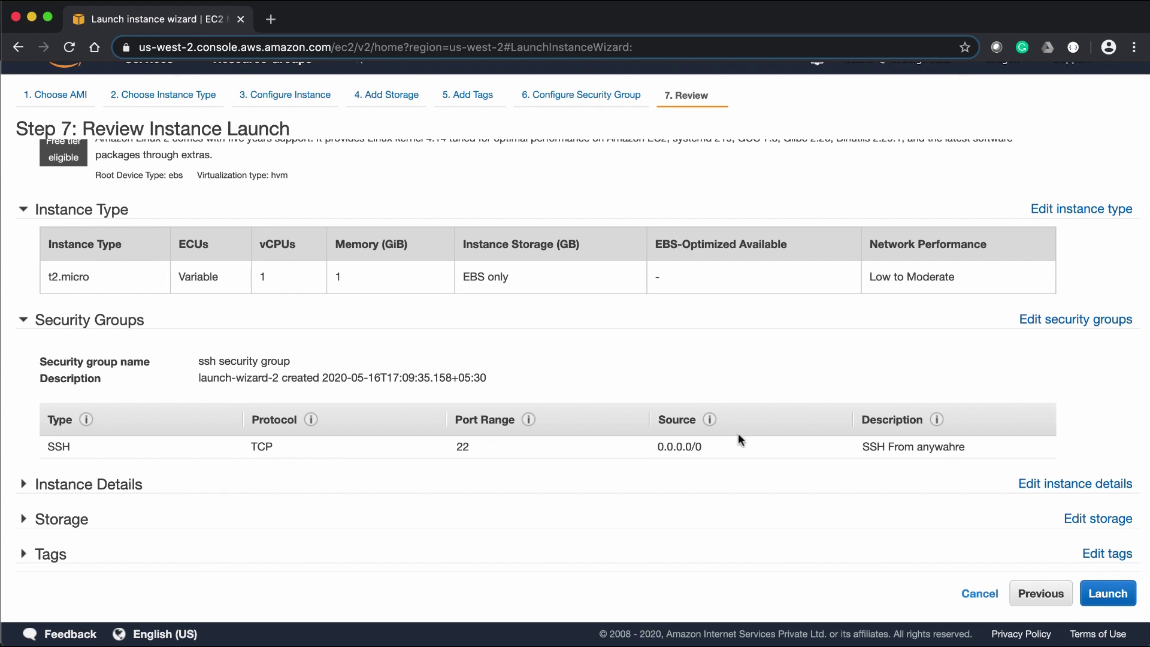
pyautogui.click(27, 525)
pyautogui.scroll(-3, 280, 503)
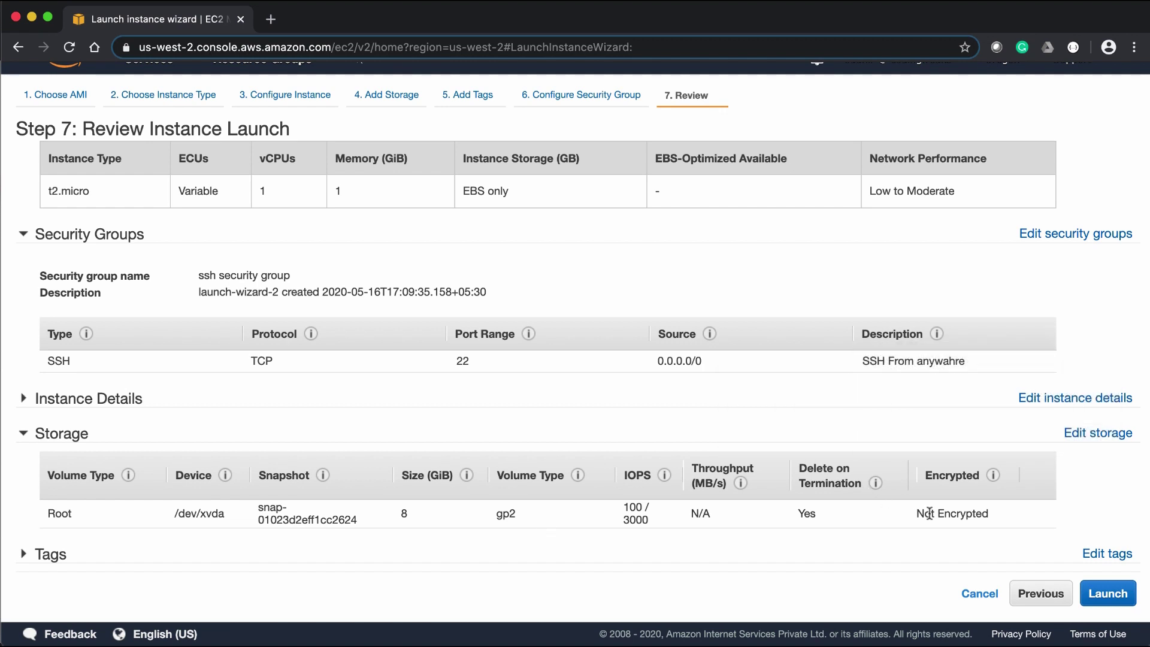
pyautogui.click(23, 554)
pyautogui.scroll(-2, 276, 476)
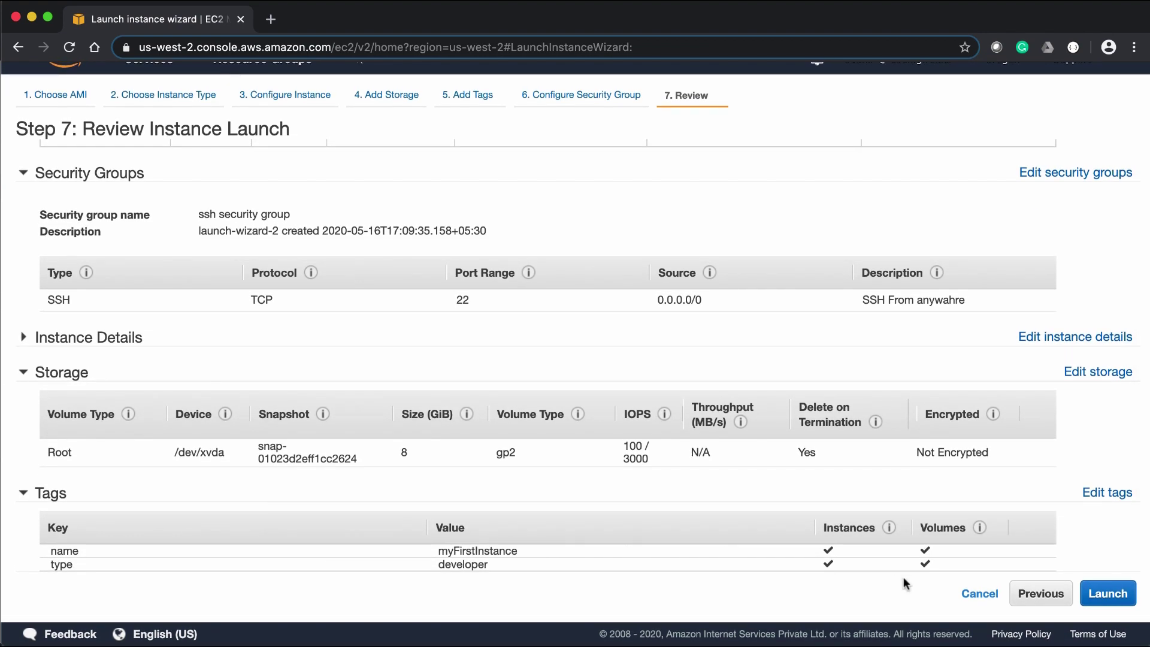
# Proceed to launch, create a new key pair named "EC2-Access", and download its private key file
pyautogui.click(1099, 595)
pyautogui.click(597, 375)
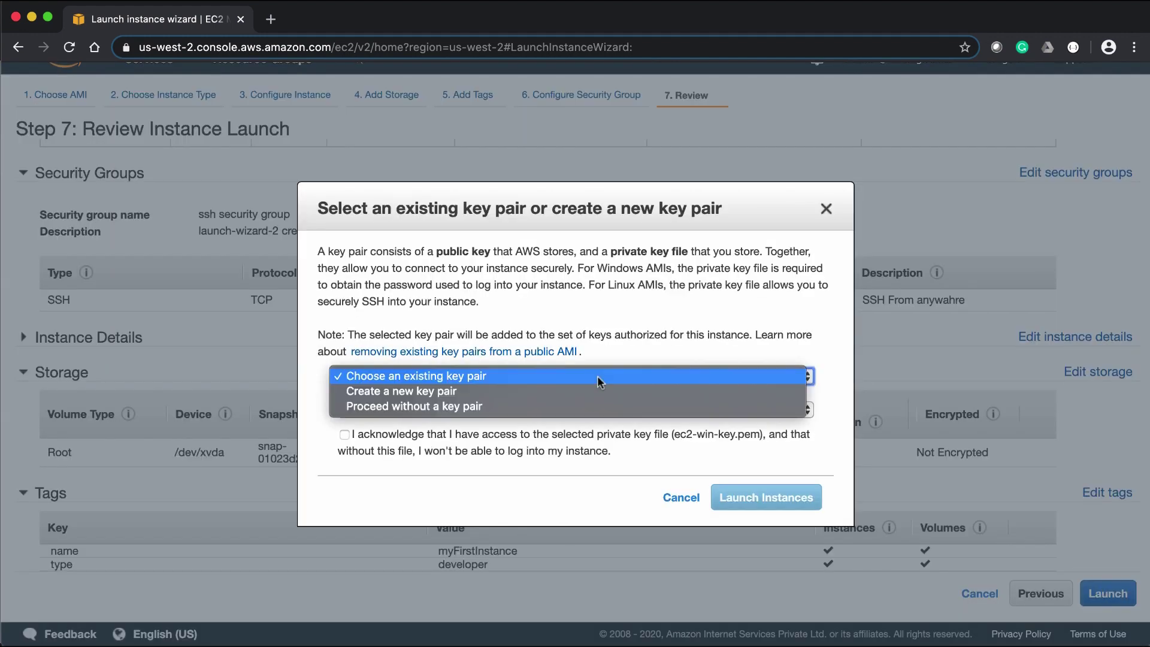
pyautogui.click(590, 393)
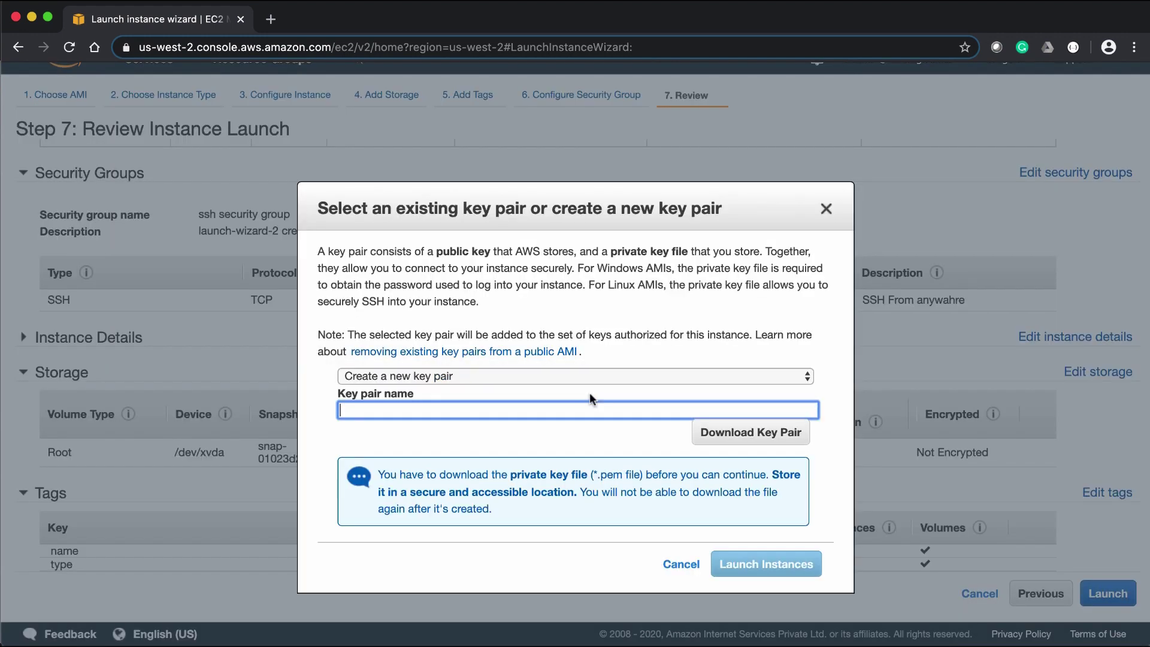
pyautogui.write('EC2-Access')
pyautogui.click(561, 376)
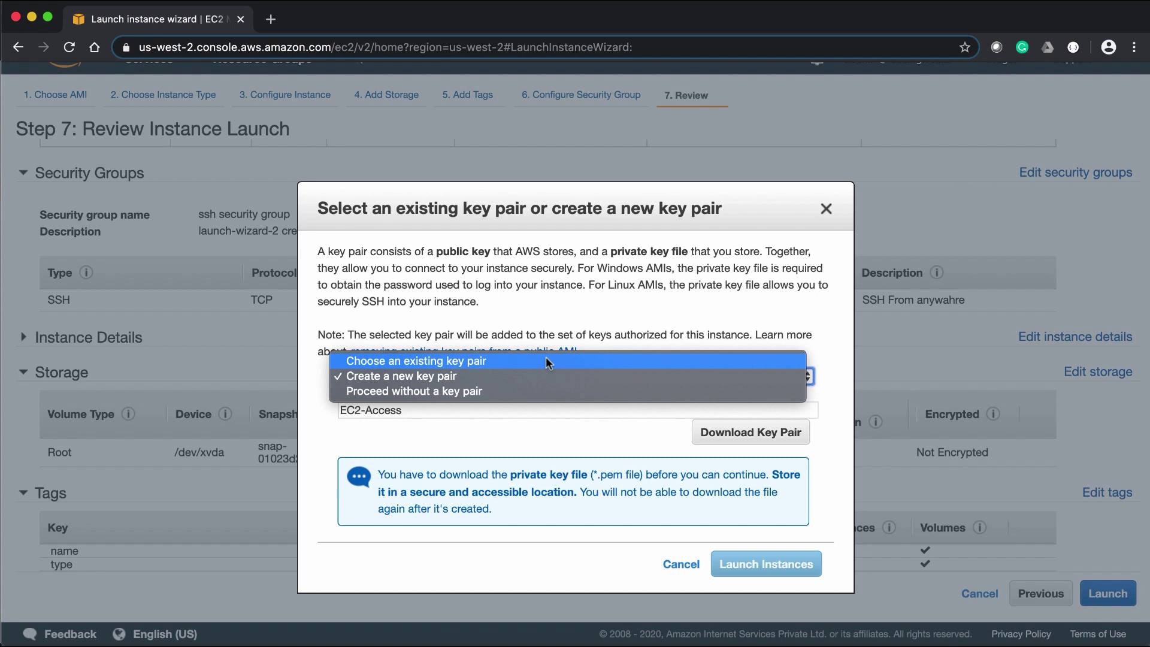
pyautogui.click(541, 375)
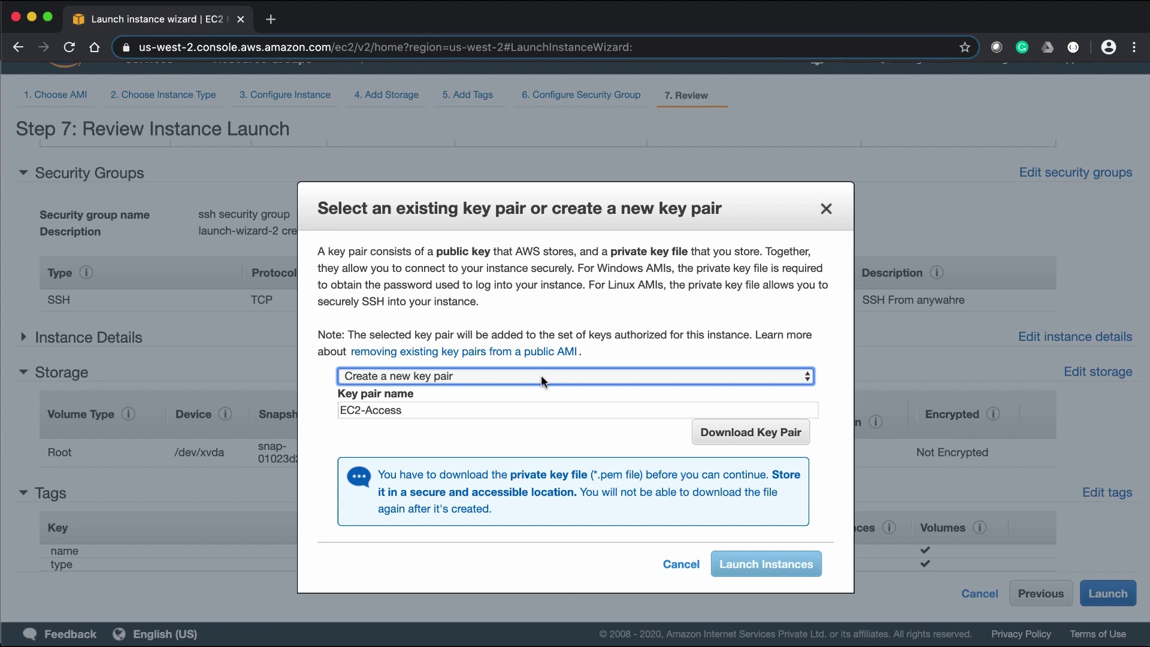
pyautogui.click(738, 435)
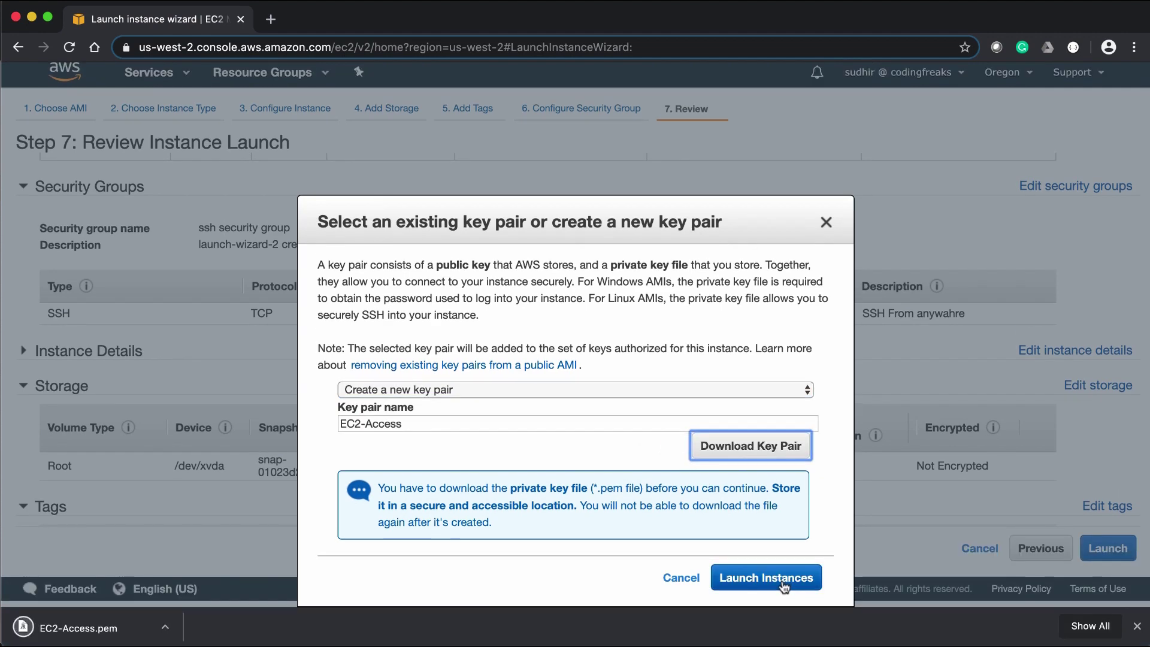
# Launch the instance with the new key pair and check its state in the instances list
pyautogui.click(785, 578)
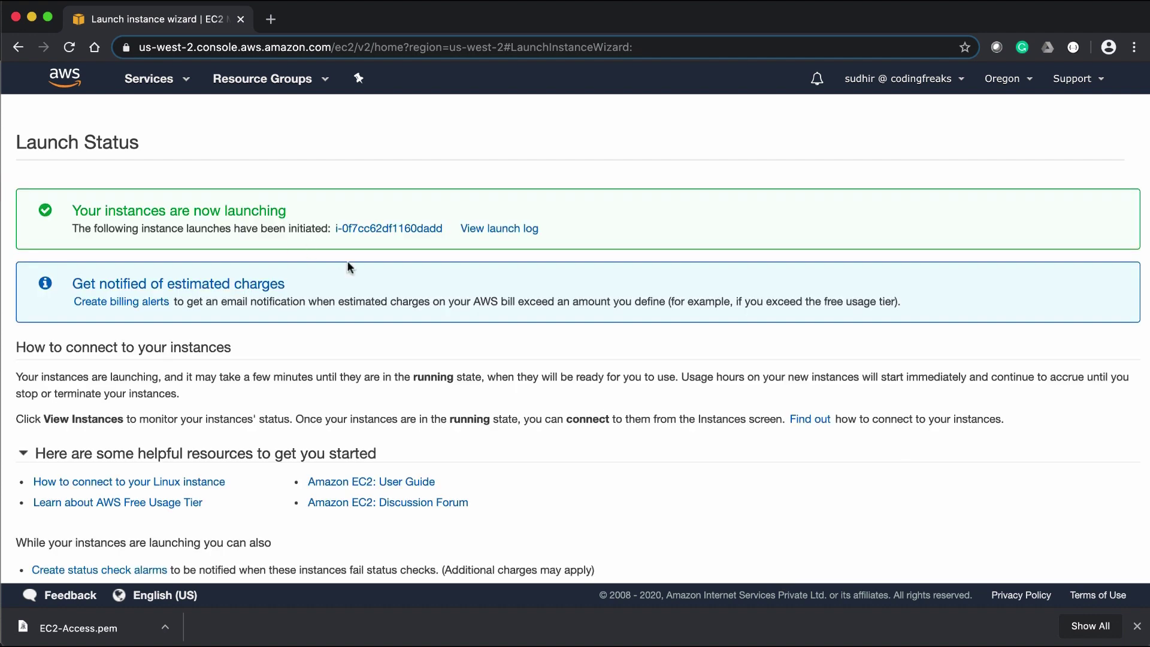
pyautogui.scroll(-3, 452, 322)
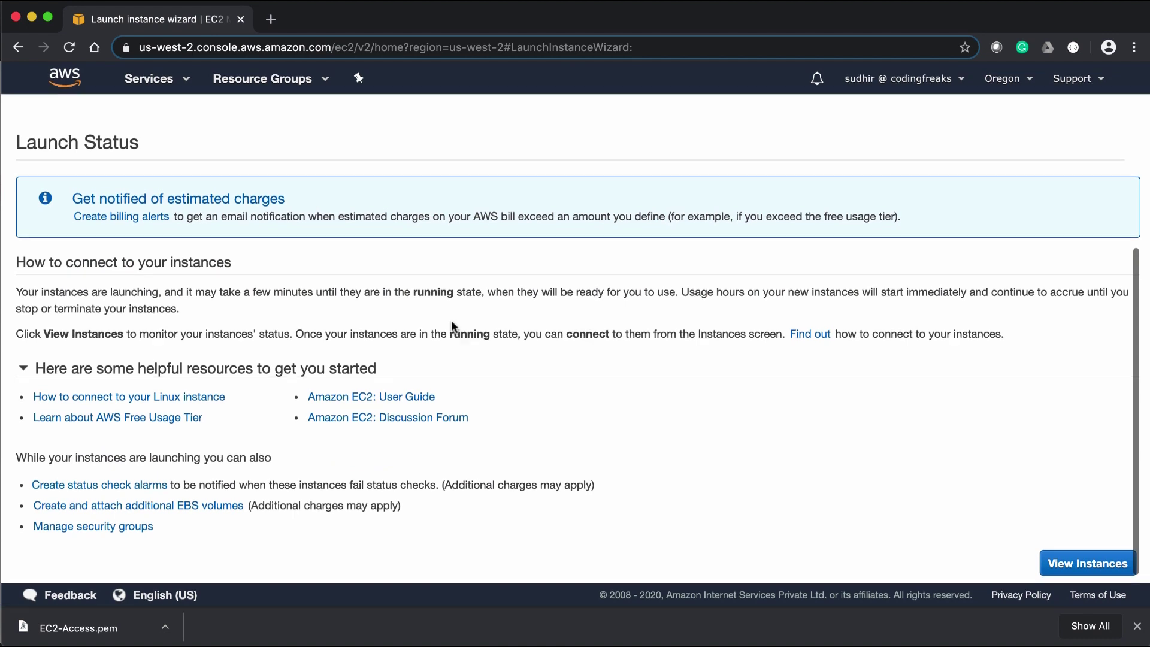
pyautogui.click(1070, 560)
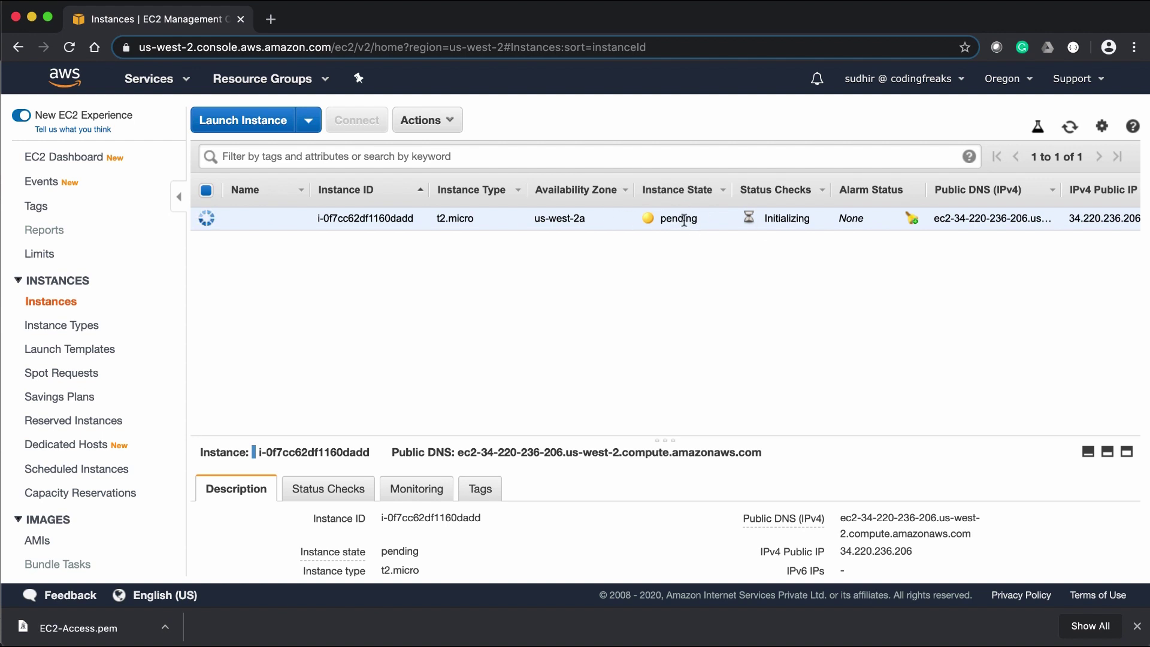
pyautogui.doubleClick(684, 220)
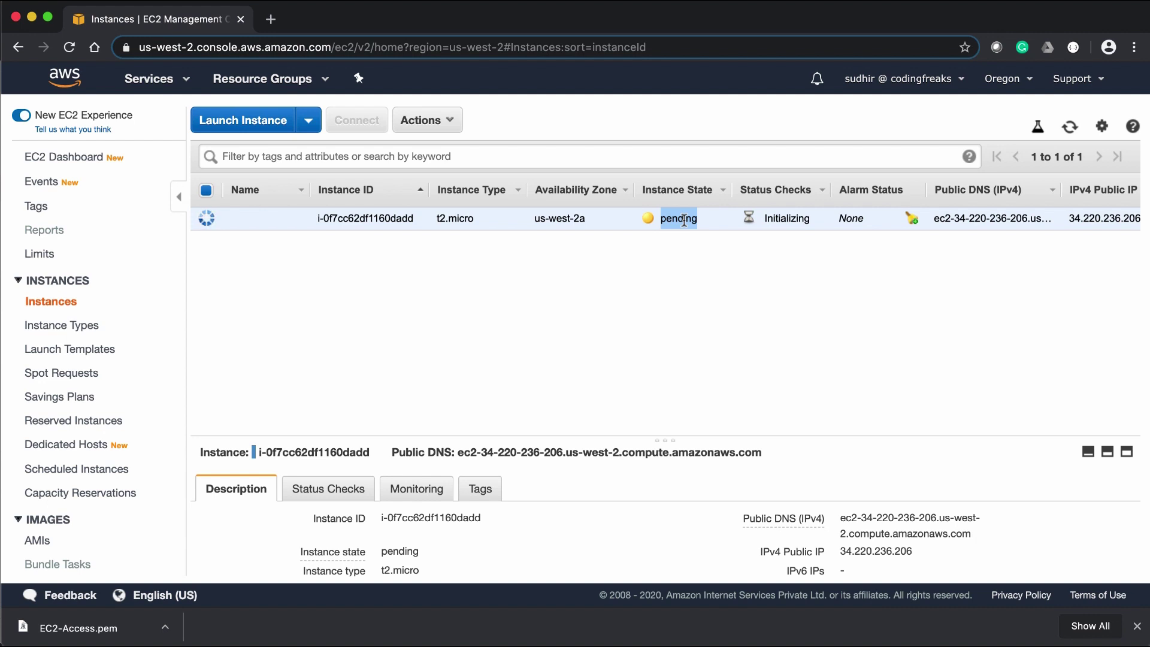
# Examine the new instance's availability zone, instance type, public DNS, public IP and private IP details
pyautogui.moveTo(535, 219); pyautogui.dragTo(595, 221)
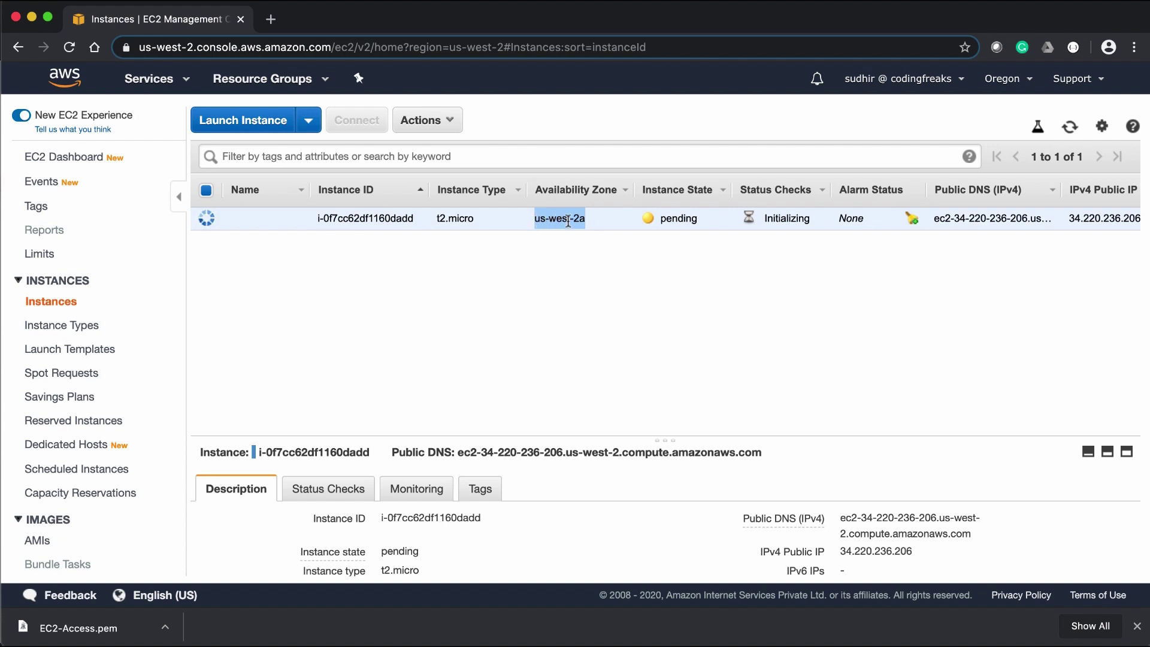
pyautogui.moveTo(479, 219); pyautogui.dragTo(454, 221)
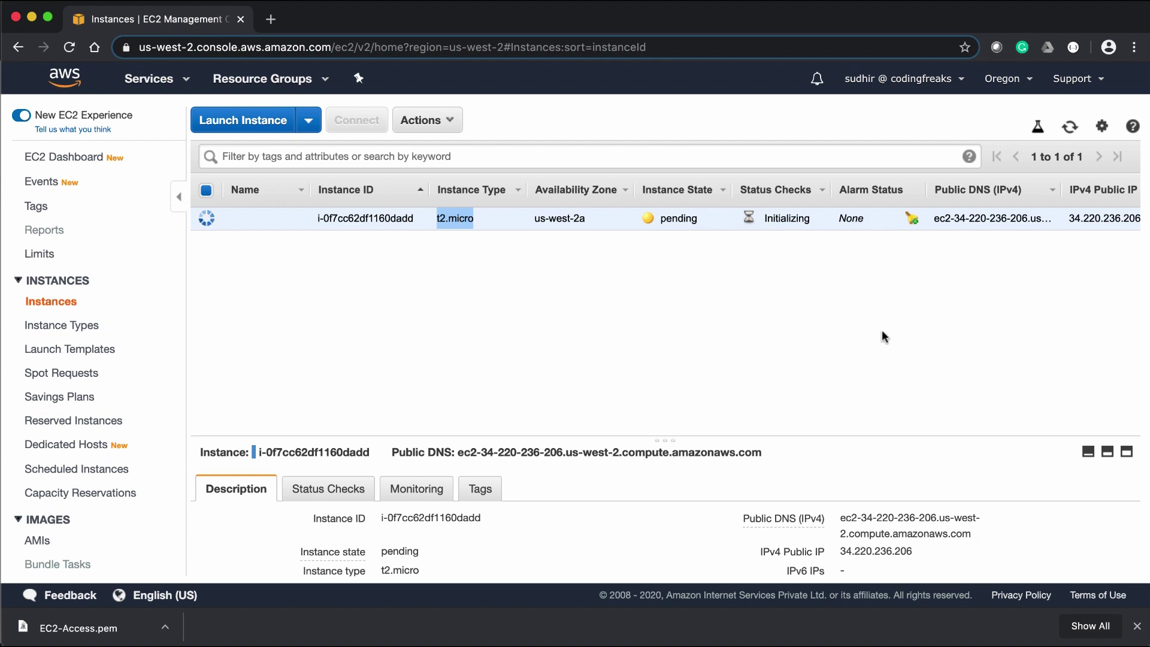
pyautogui.moveTo(849, 528)
pyautogui.moveTo(840, 515); pyautogui.dragTo(972, 533)
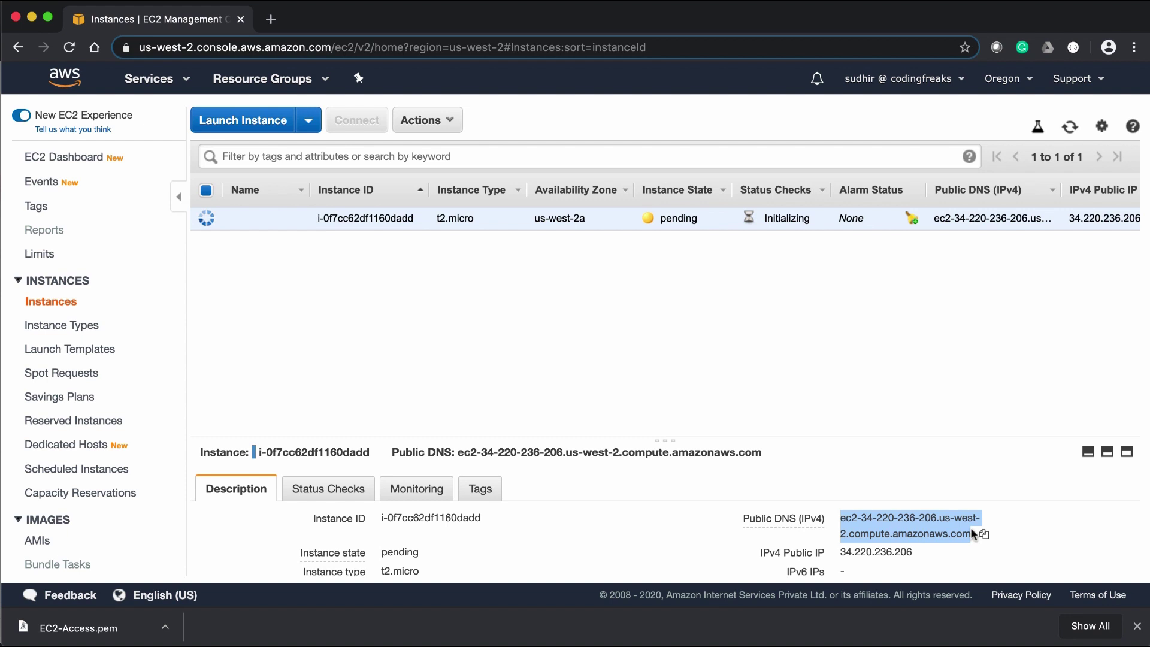
pyautogui.moveTo(840, 551); pyautogui.dragTo(909, 551)
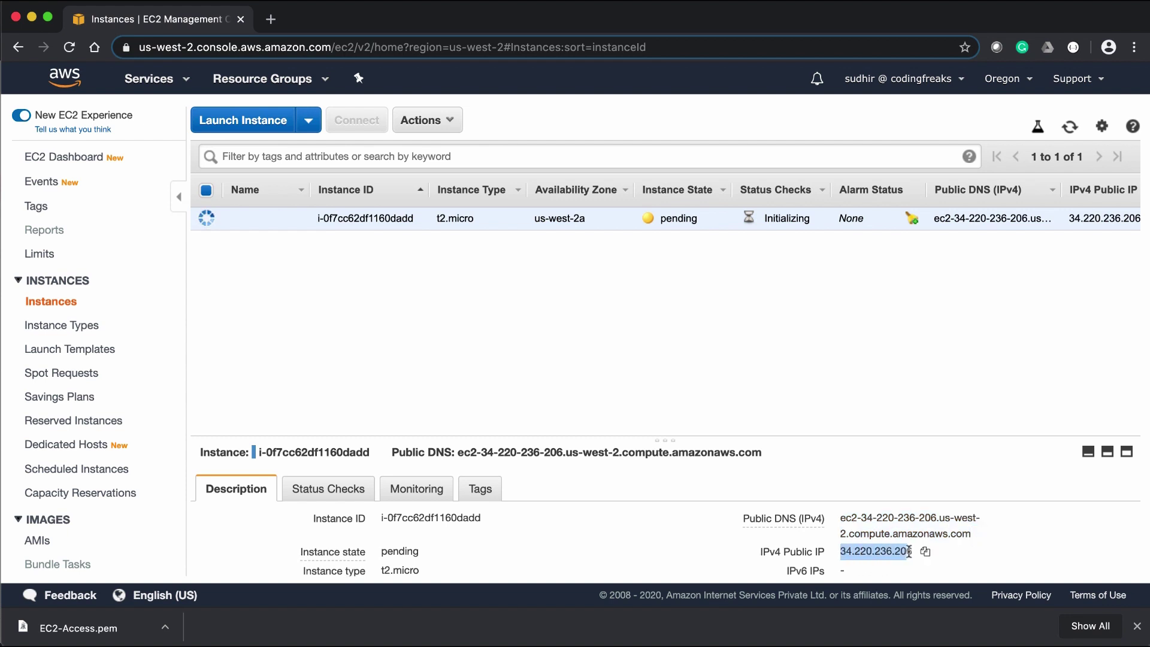
pyautogui.scroll(-5, 679, 514)
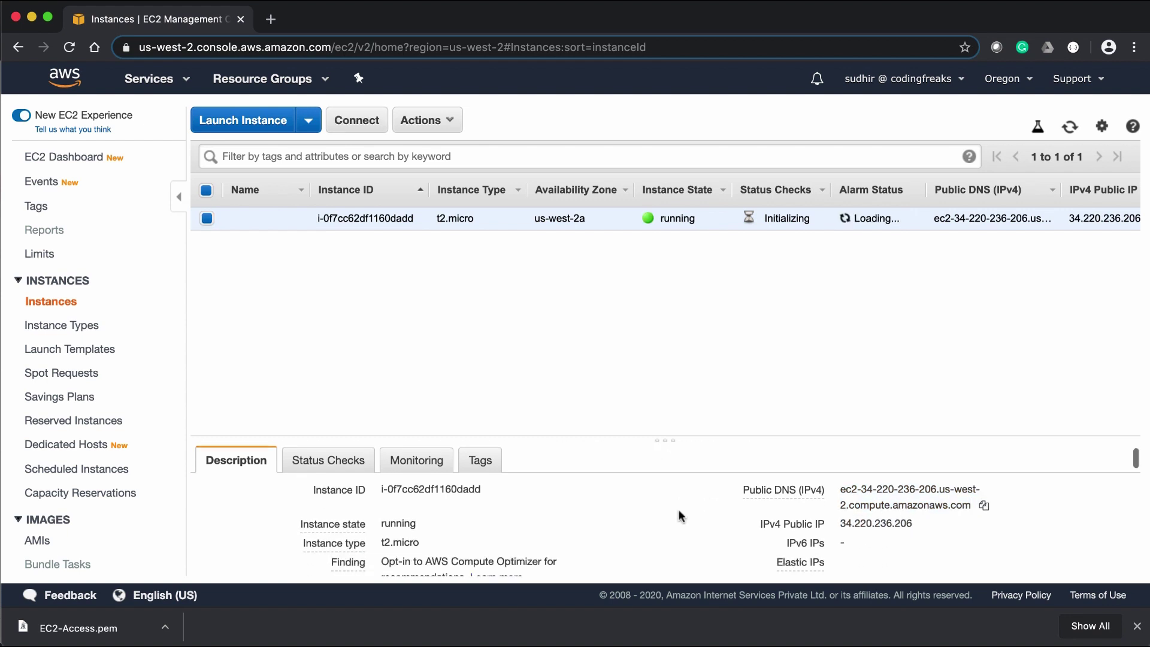
pyautogui.scroll(1, 679, 516)
pyautogui.moveTo(382, 513); pyautogui.dragTo(440, 516)
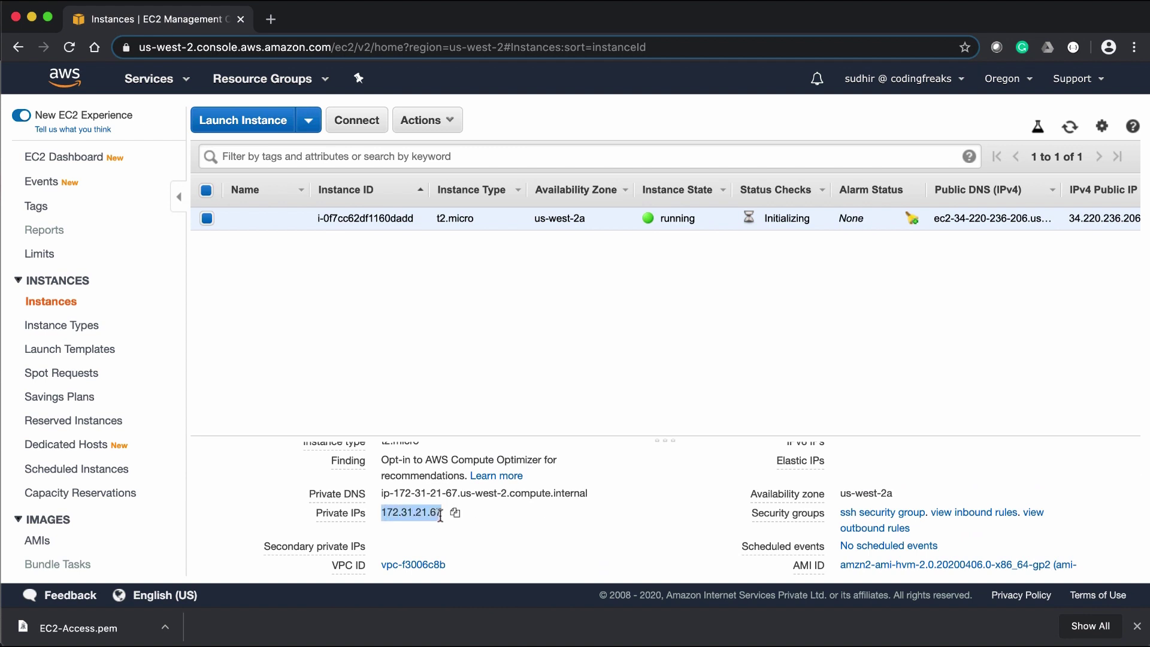
pyautogui.scroll(5, 528, 532)
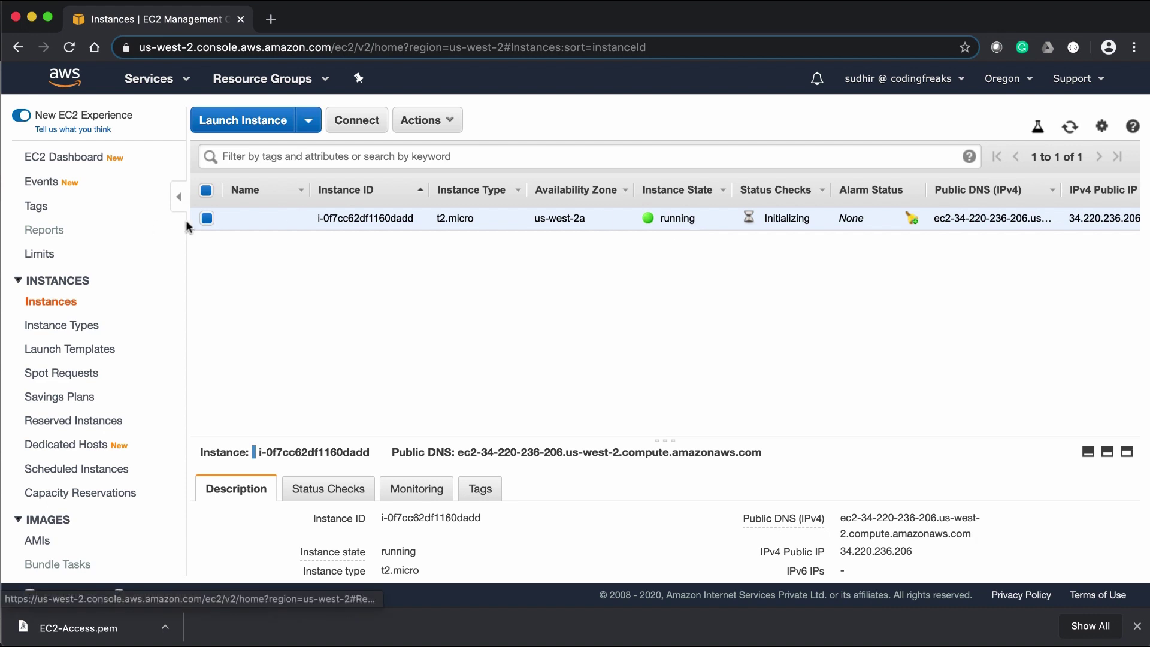
# Open the connection instructions for the instance, and switch to a Terminal window with enlarged text
pyautogui.click(346, 119)
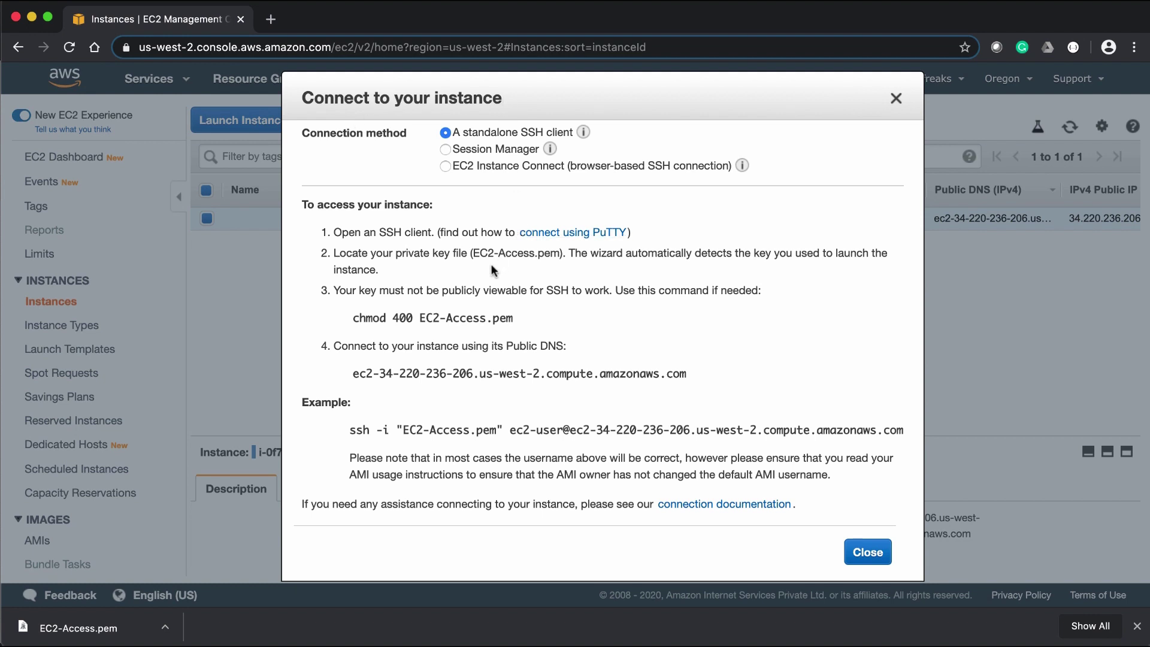
pyautogui.press('super+space')
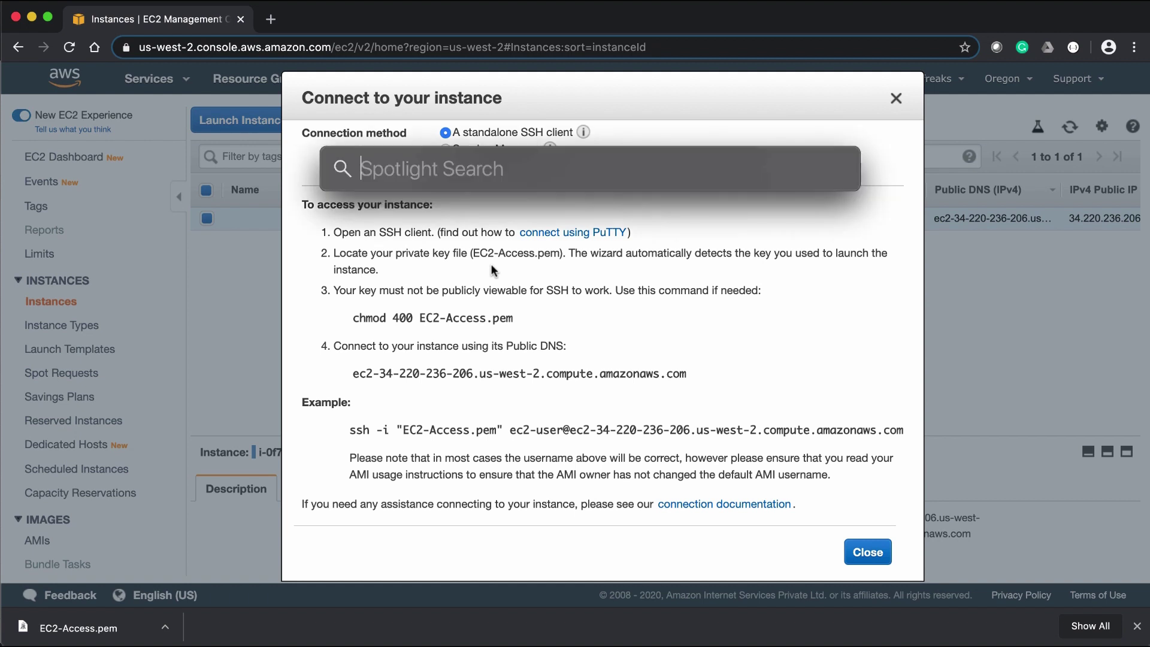
pyautogui.write('termi')
pyautogui.press('Return')
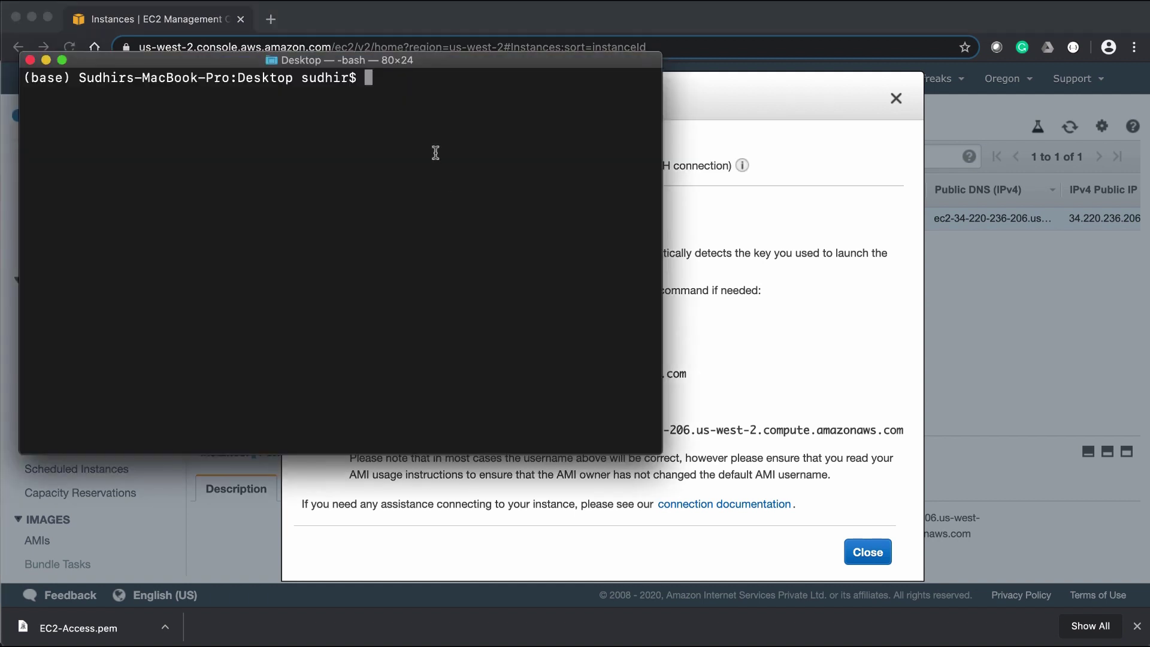
pyautogui.press('super+plus')
pyautogui.press('super+plus')
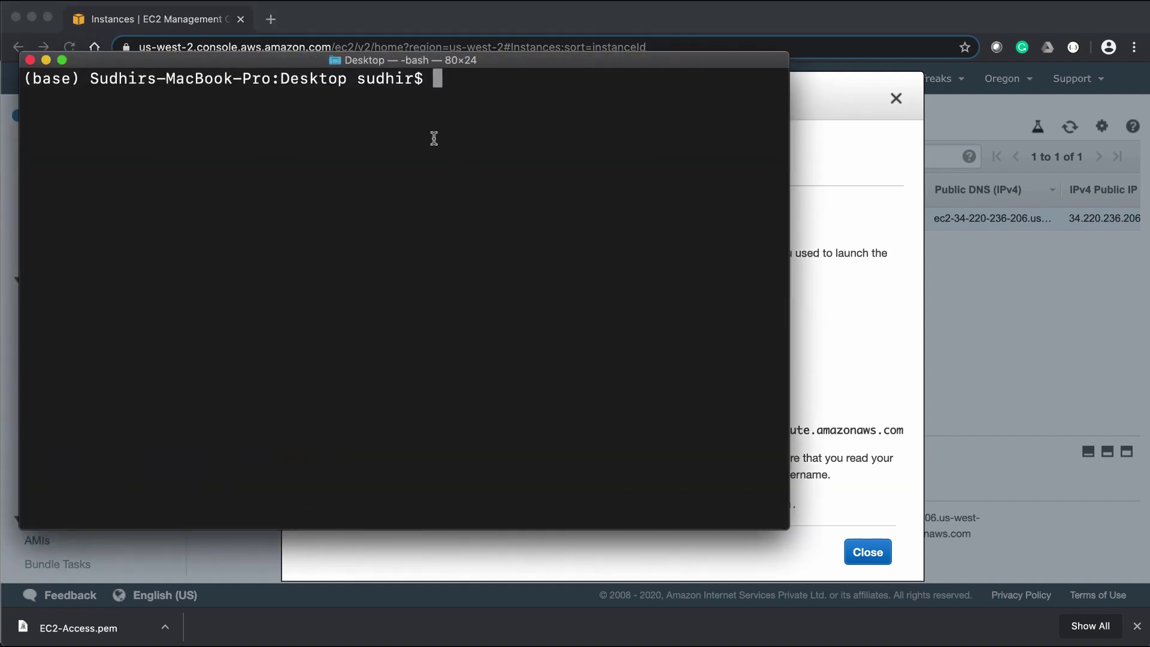
pyautogui.press('super+plus')
pyautogui.press('super+plus')
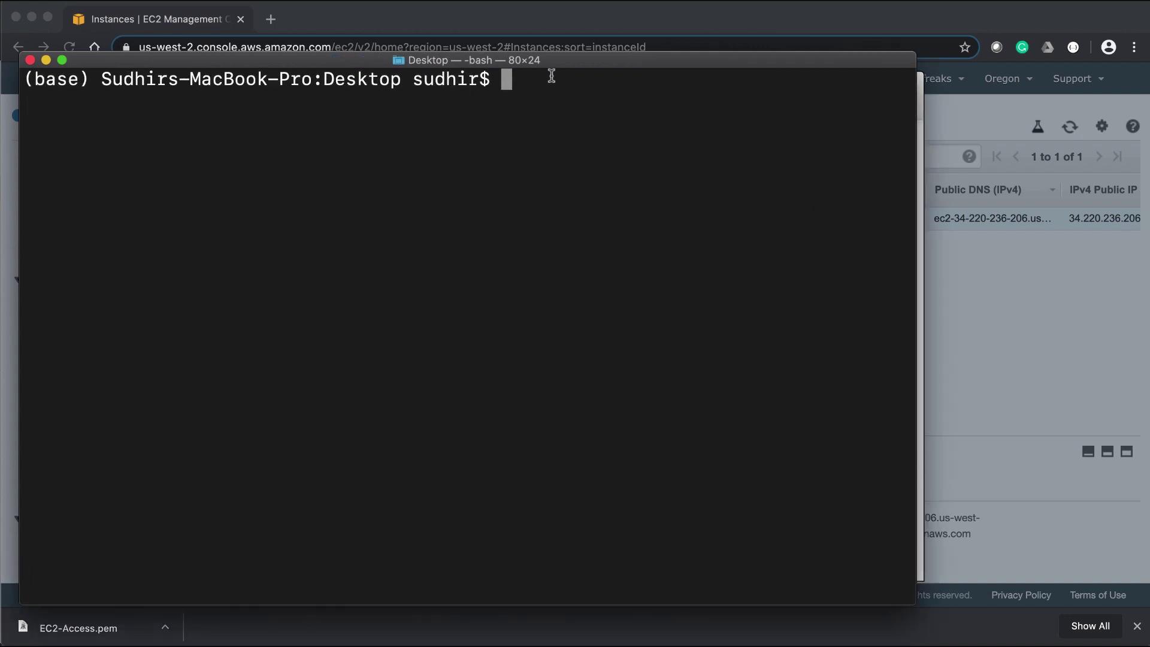
pyautogui.moveTo(578, 67); pyautogui.dragTo(701, 62)
# Return to the home directory in Terminal, clear the screen, and change into the Downloads folder
pyautogui.write('c')
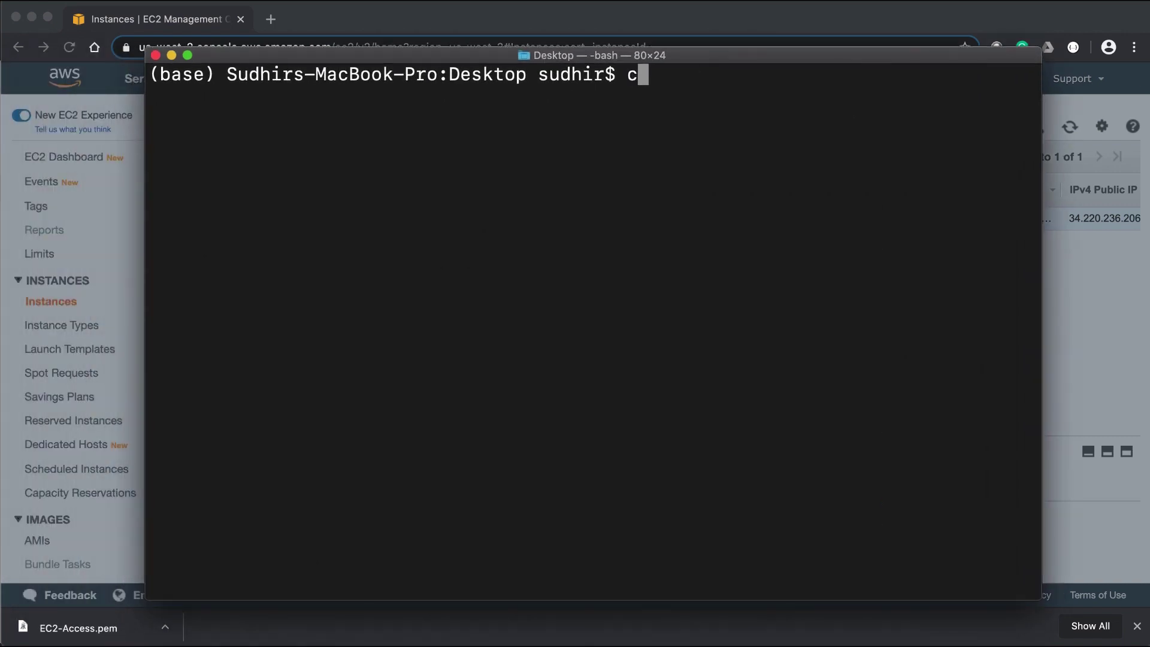
pyautogui.write('d Down')
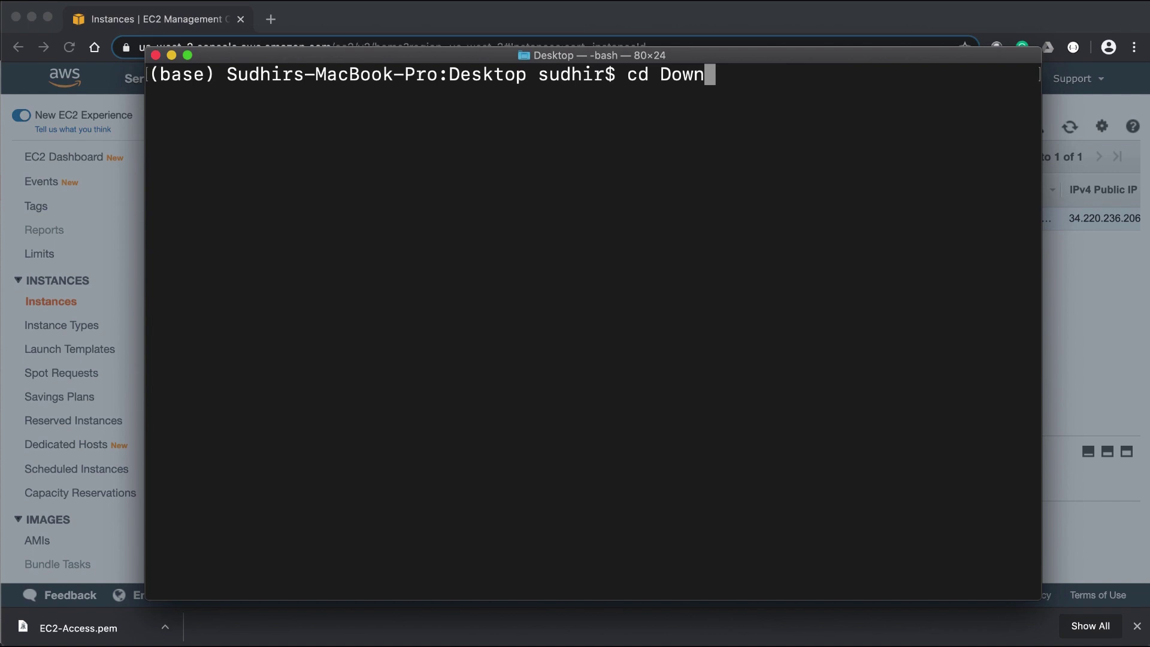
pyautogui.press('Return')
pyautogui.write('cd')
pyautogui.press('Return')
pyautogui.press('super+k')
pyautogui.write('cd Down')
pyautogui.press('Tab')
pyautogui.press('Return')
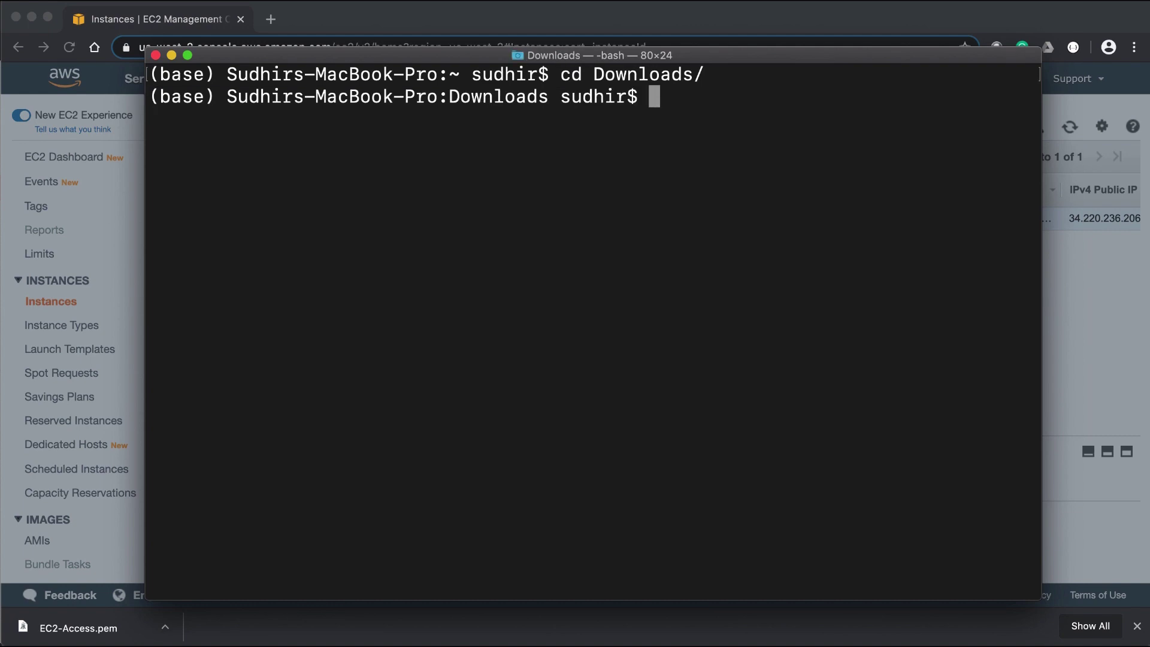
# Copy the example ssh command from the connection instructions in the browser, run it in Terminal, and answer "yes" to the host authenticity question
pyautogui.press('super+Tab')
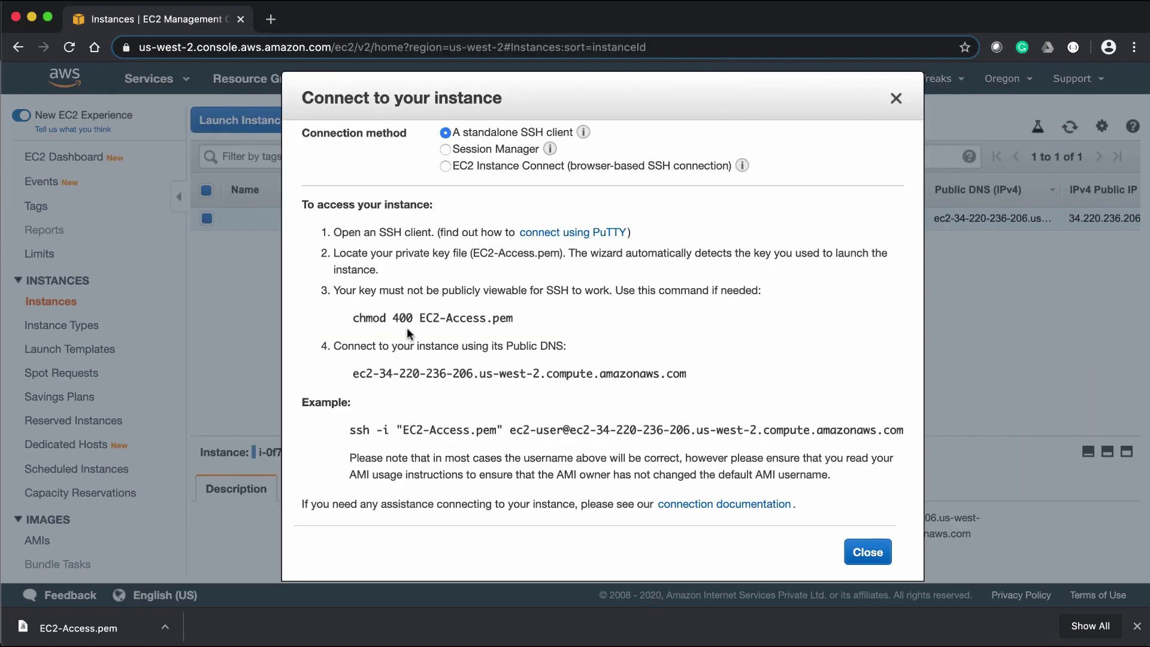
pyautogui.moveTo(396, 320); pyautogui.dragTo(437, 319)
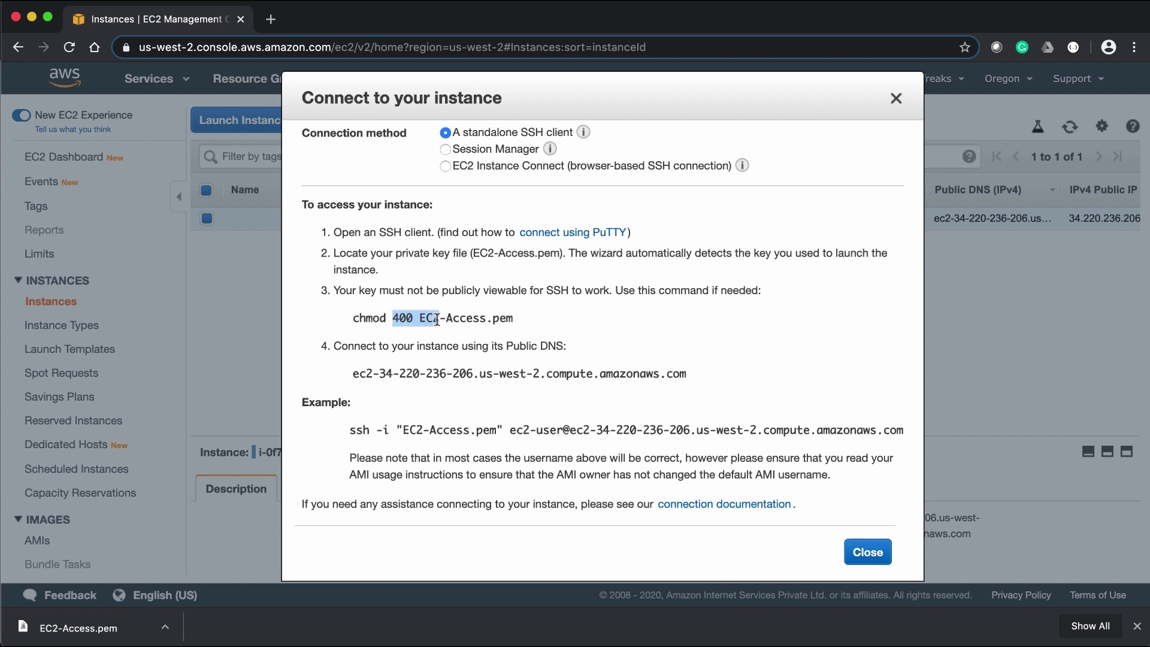
pyautogui.moveTo(351, 318); pyautogui.dragTo(507, 324)
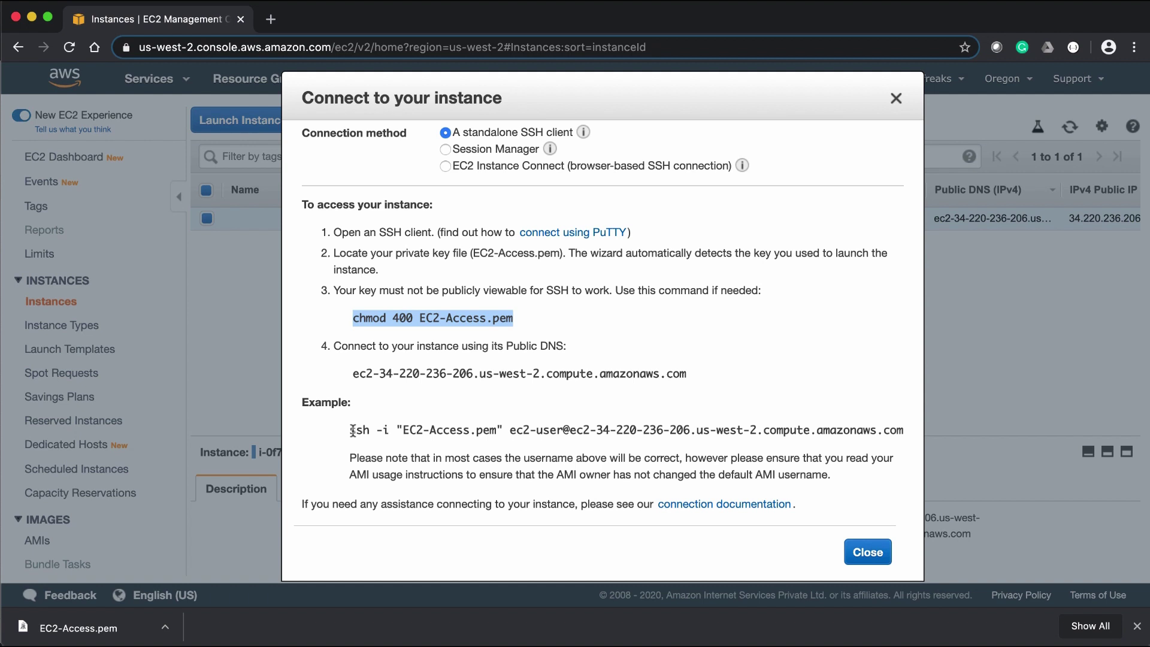
pyautogui.click(353, 430)
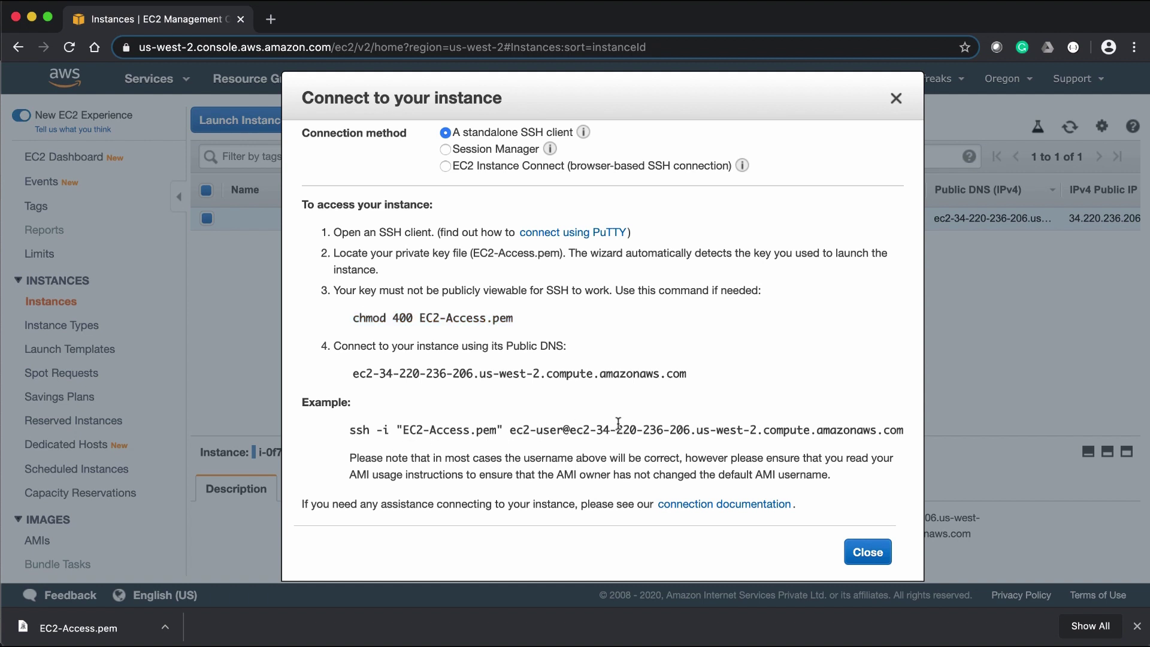
pyautogui.tripleClick(740, 430)
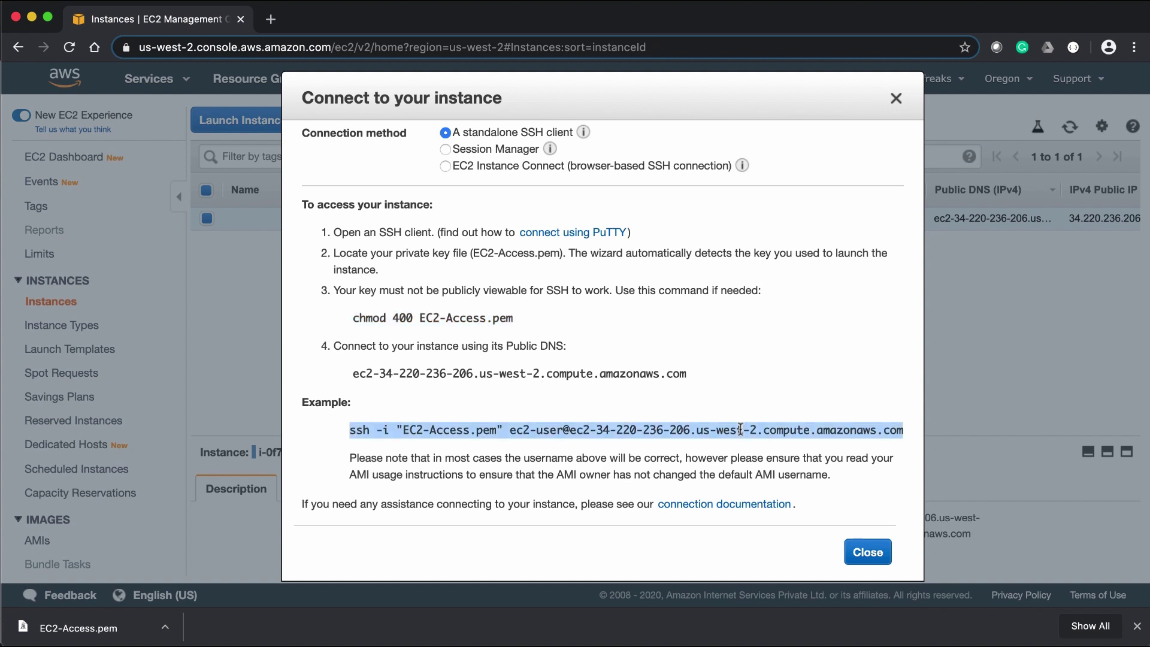
pyautogui.press('super+c')
pyautogui.press('super+Tab')
pyautogui.press('super+v')
pyautogui.press('Return')
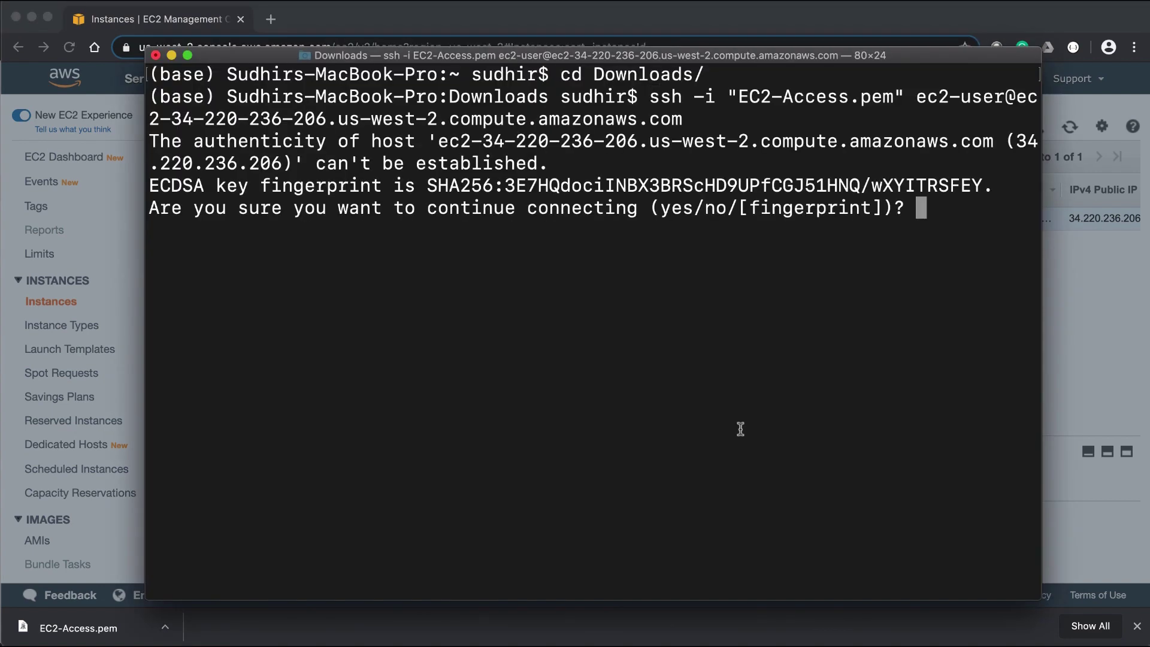
pyautogui.write('yes')
pyautogui.press('Return')
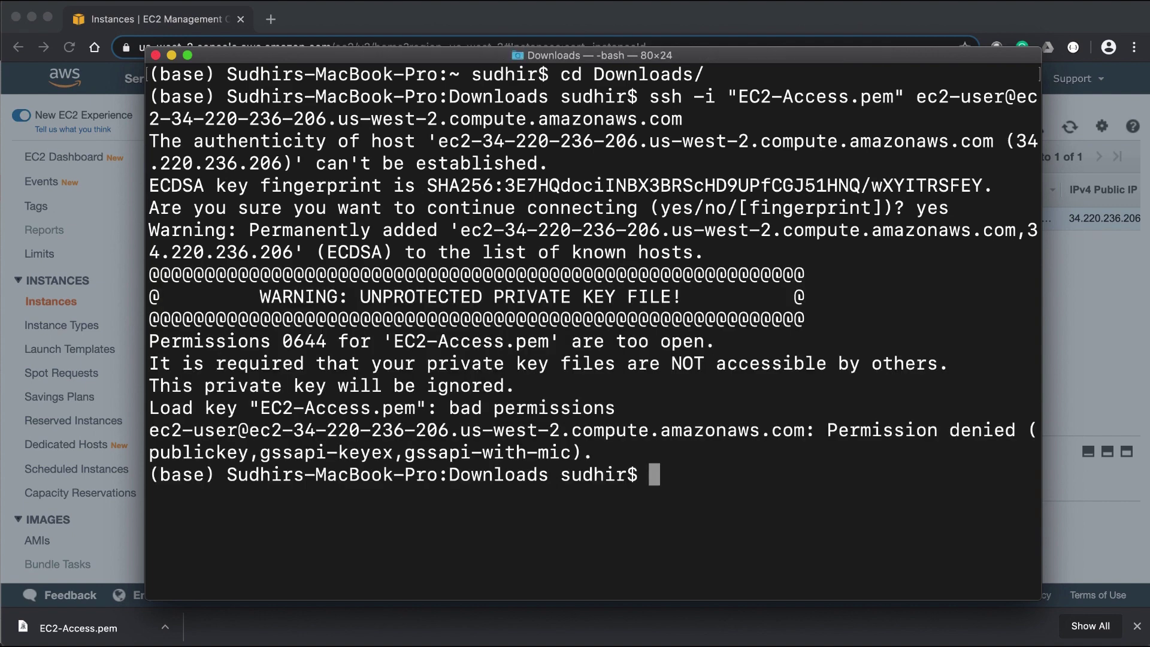
# Read the private key file warning, and run "chmod 400 EC2-Access.pem" in Terminal, copied from the connection instructions in the browser
pyautogui.doubleClick(502, 296)
pyautogui.moveTo(587, 296); pyautogui.dragTo(662, 297)
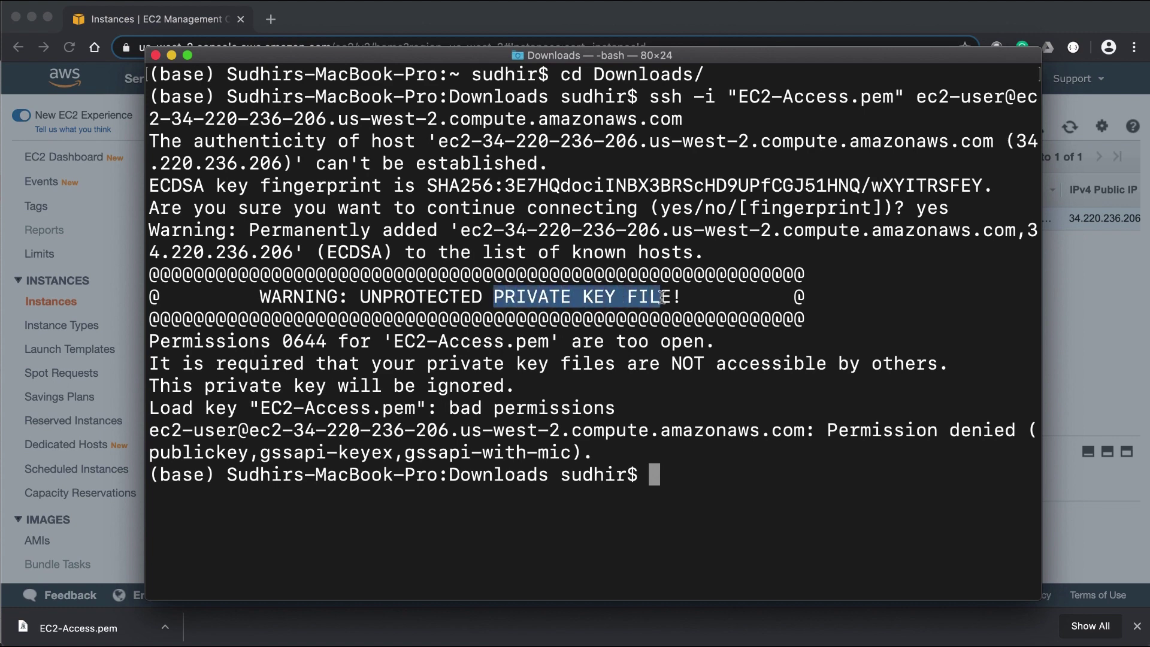
pyautogui.press('super+Tab')
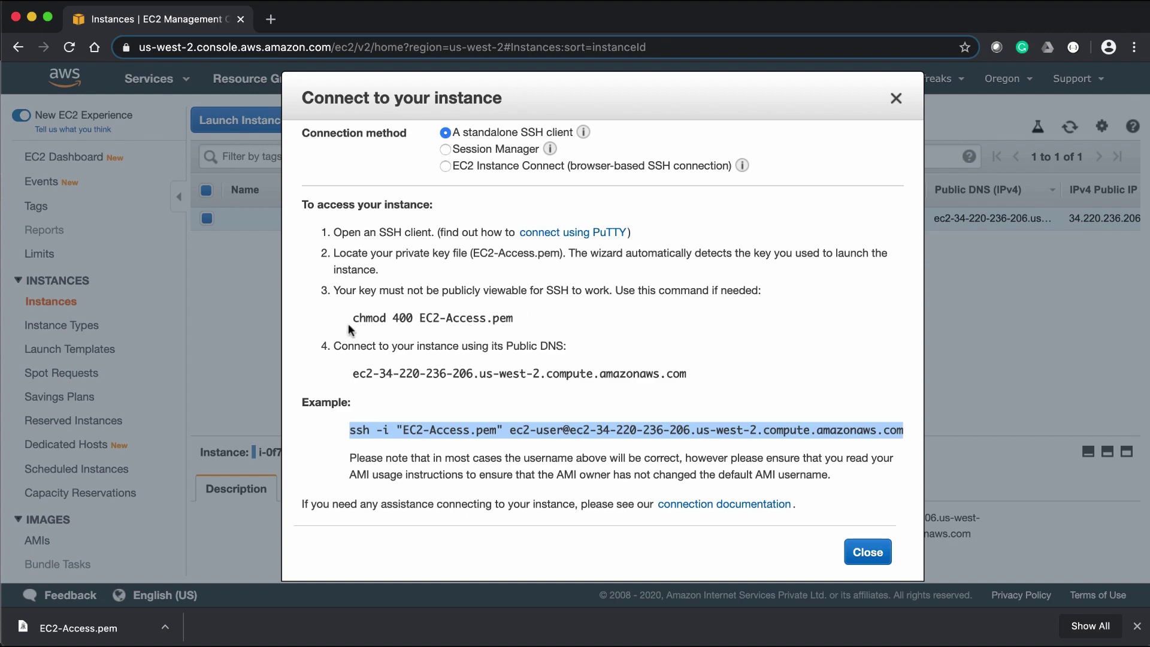
pyautogui.moveTo(353, 318); pyautogui.dragTo(526, 321)
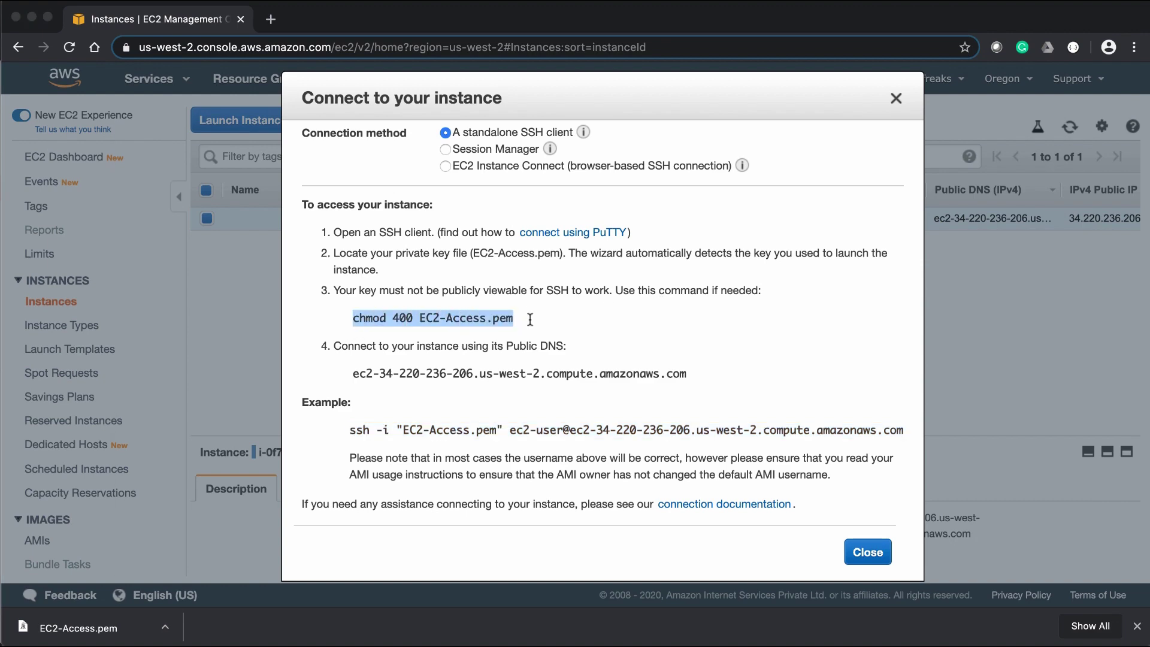
pyautogui.press('super+c')
pyautogui.press('super+Tab')
pyautogui.press('super+v')
pyautogui.press('Return')
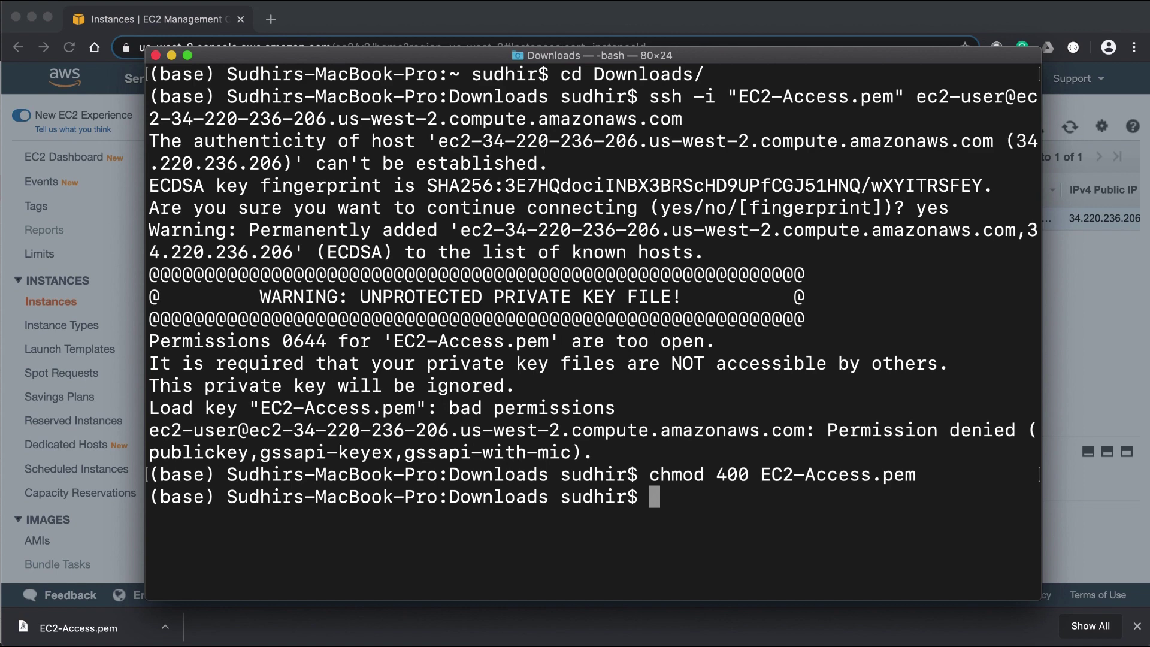
# Clear the terminal and rerun the earlier ssh command with EC2-Access.pem to connect to the instance as ec2-user
pyautogui.press('super+k')
pyautogui.press('Up')
pyautogui.press('Up')
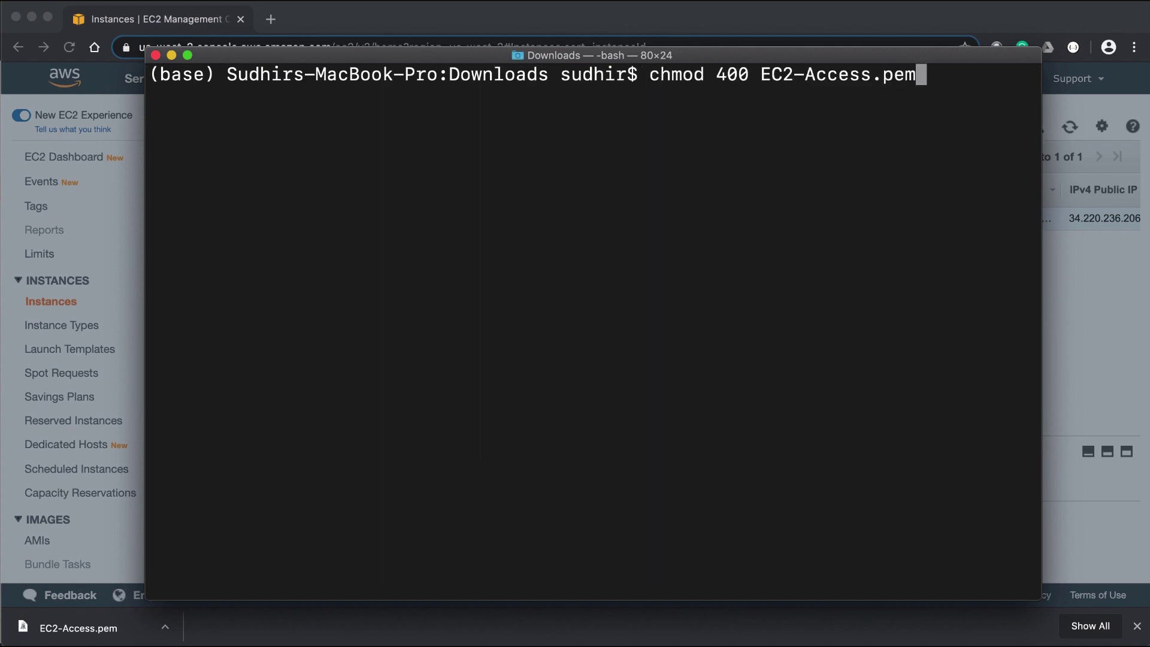
pyautogui.press('Return')
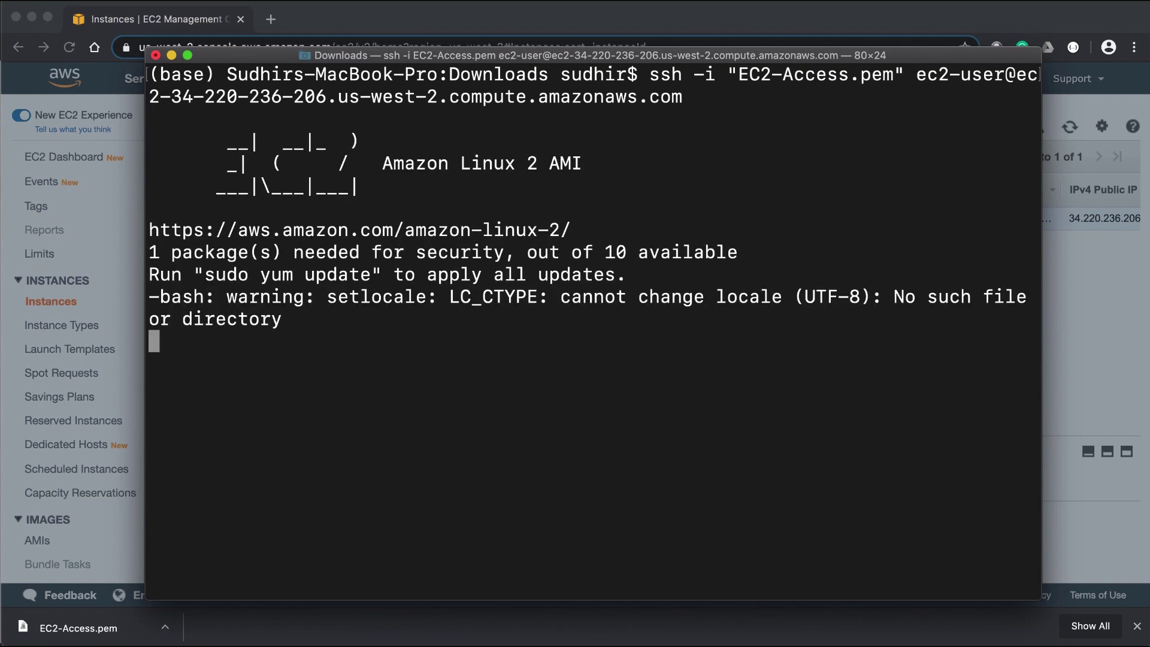
# Run ifconfig on the instance and check the inet address of the eth0 interface
pyautogui.write('ifo')
pyautogui.press('BackSpace')
pyautogui.write('config')
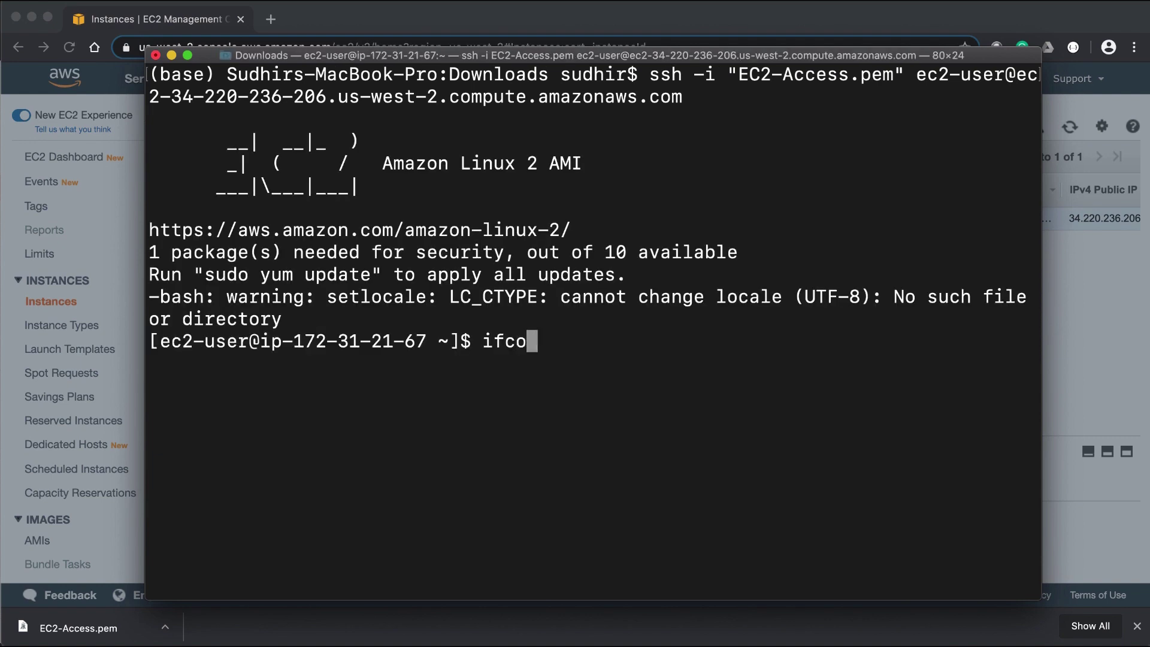
pyautogui.press('Return')
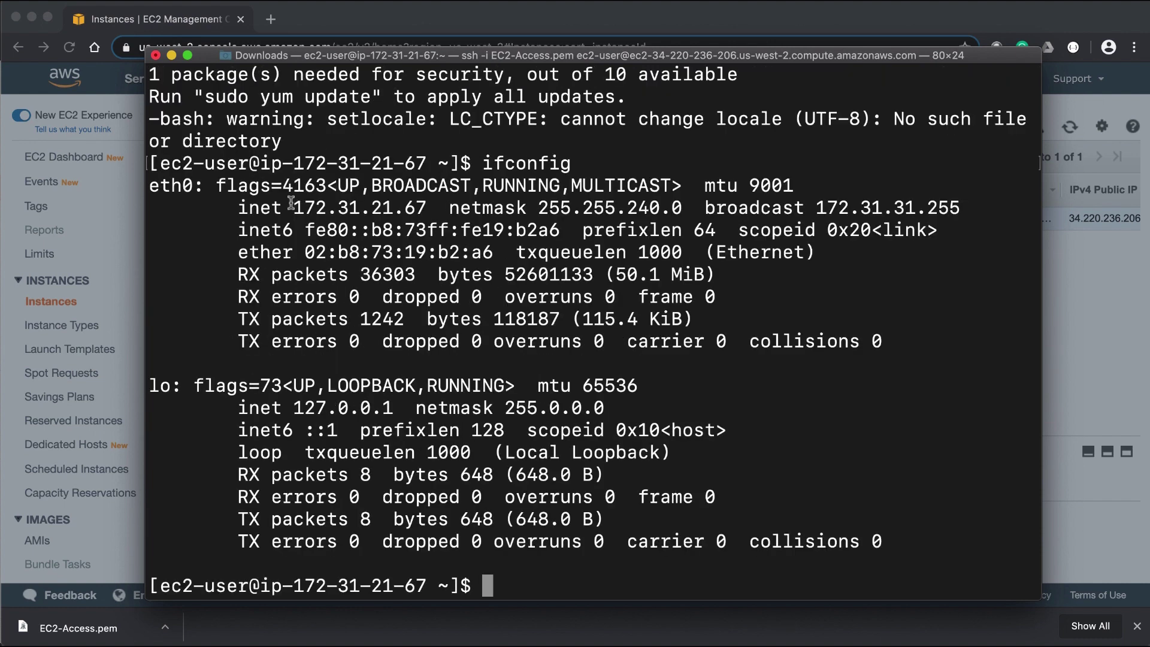
pyautogui.moveTo(293, 208); pyautogui.dragTo(427, 206)
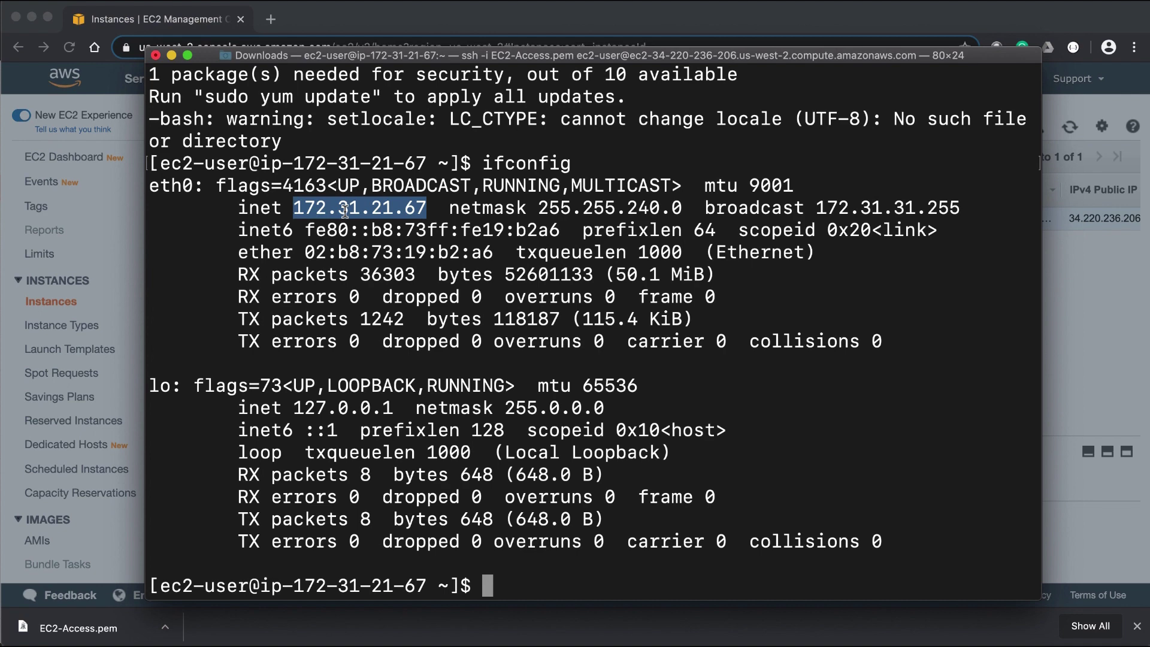
# Switch back to the browser, close the connection instructions, and enlarge the instance's details pane around the private IP
pyautogui.press('super+Tab')
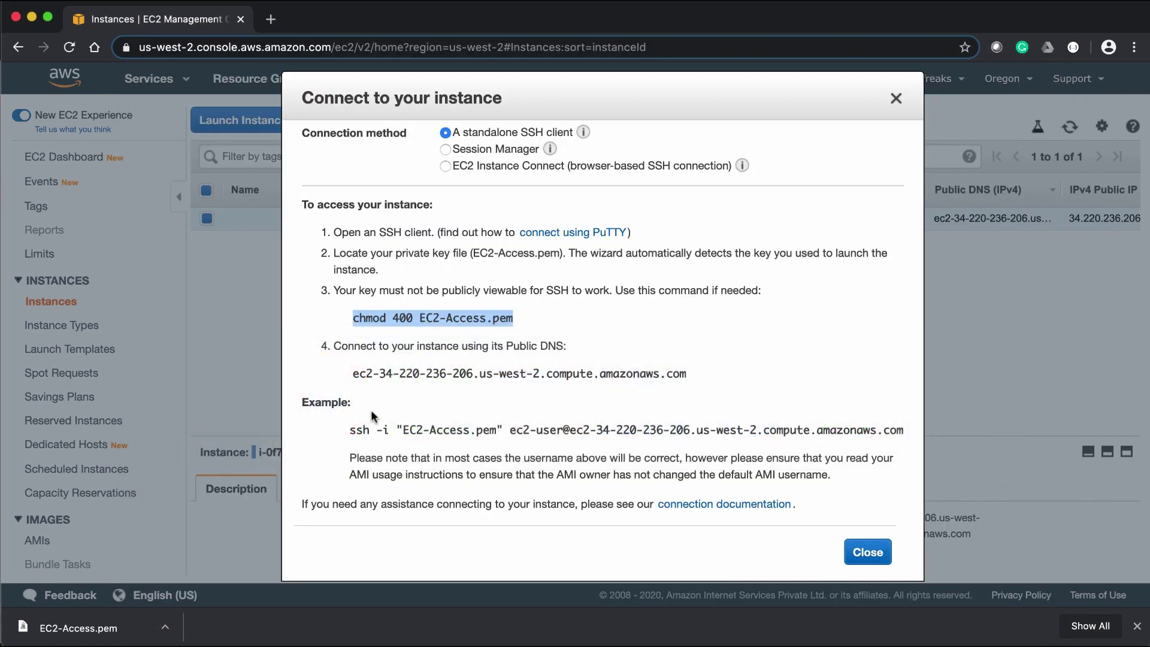
pyautogui.click(867, 552)
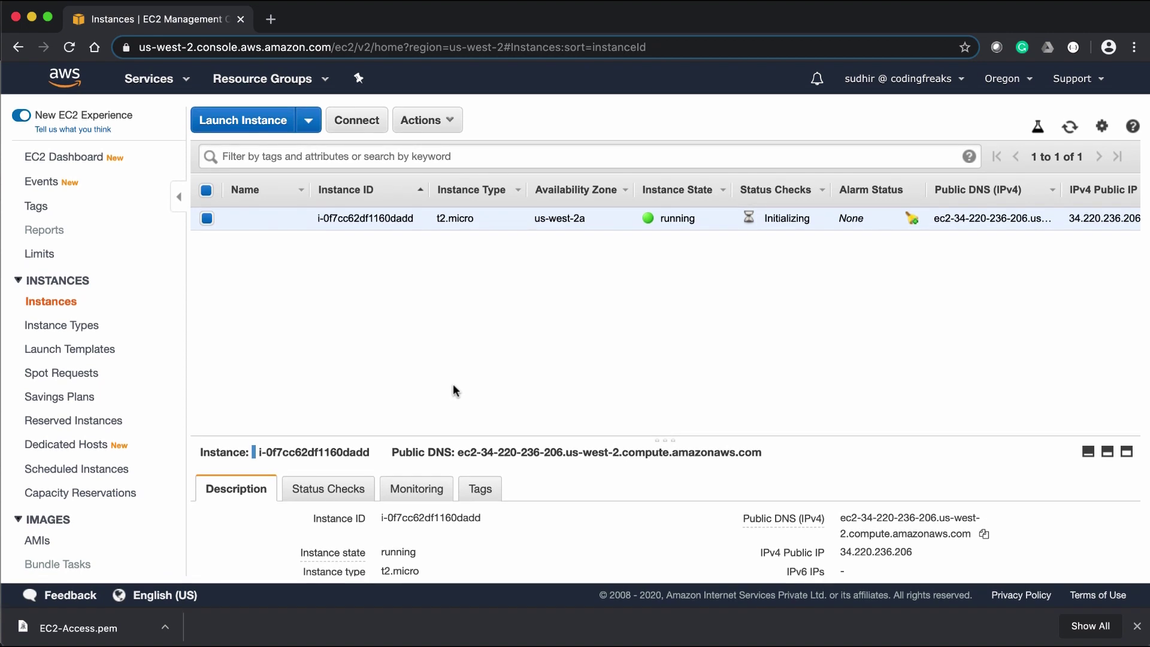
pyautogui.scroll(-3, 447, 511)
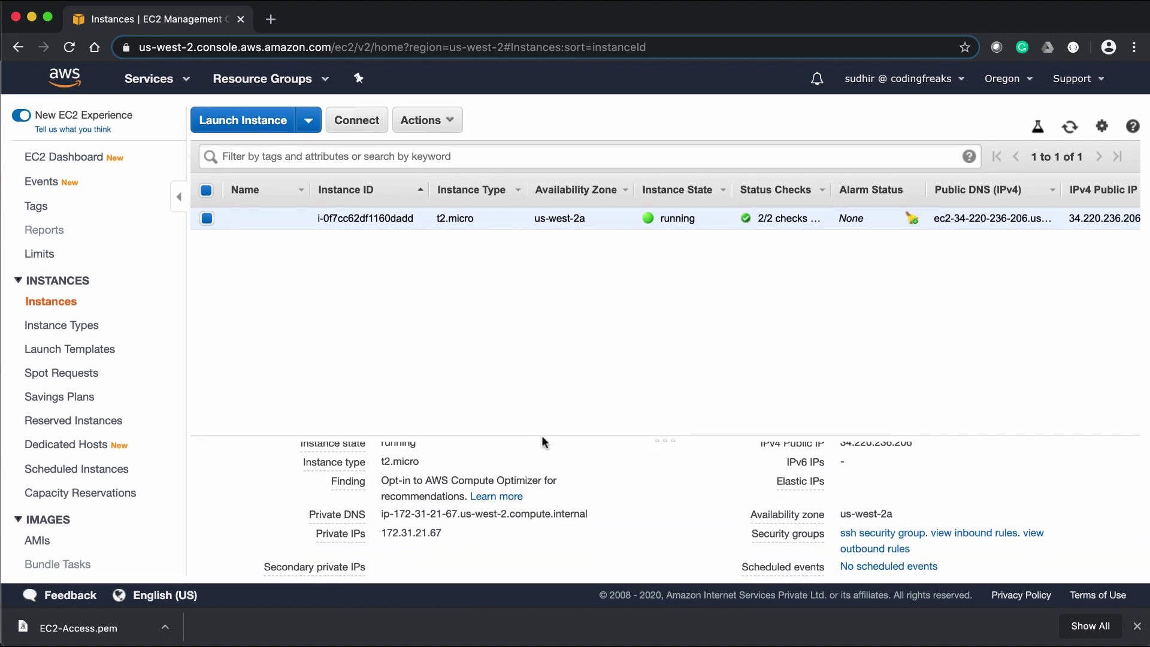
pyautogui.moveTo(545, 441); pyautogui.dragTo(573, 278)
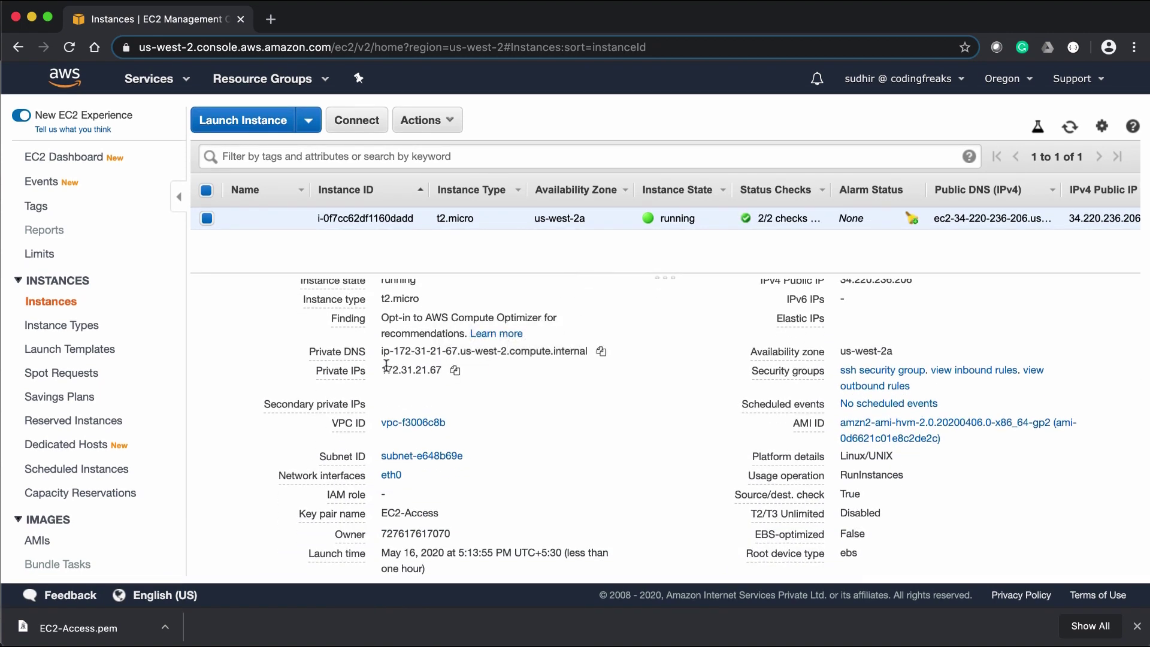
# Compare the private IP in the instance's details with the eth0 inet address in the Terminal ifconfig output
pyautogui.moveTo(383, 368); pyautogui.dragTo(438, 373)
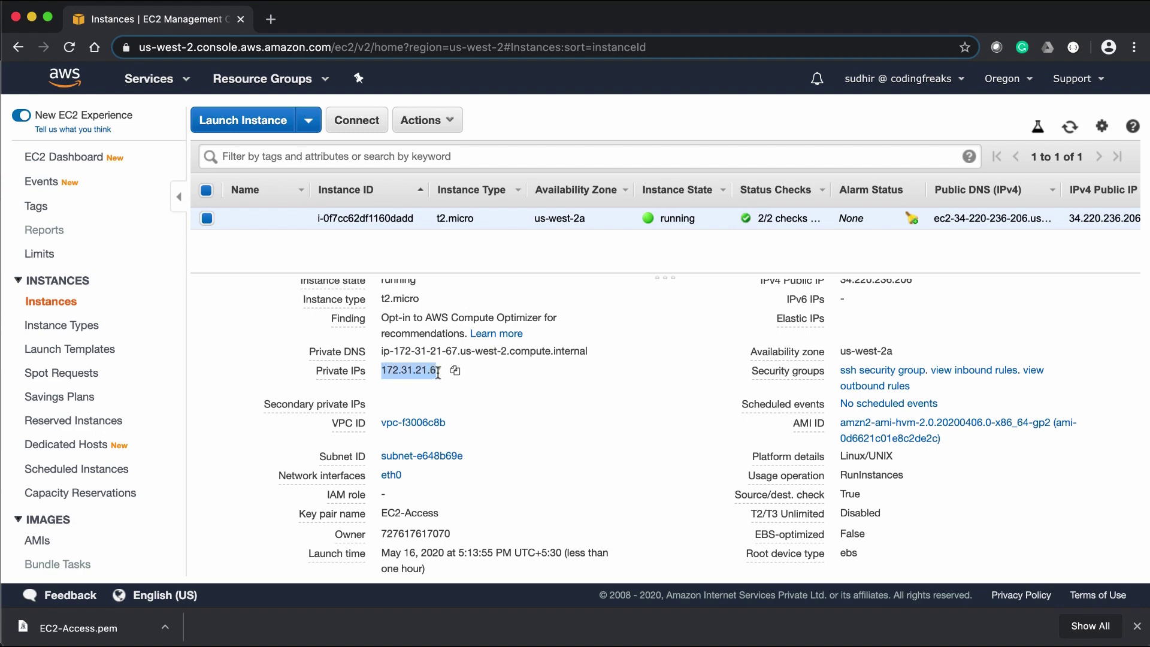
pyautogui.press('super+Tab')
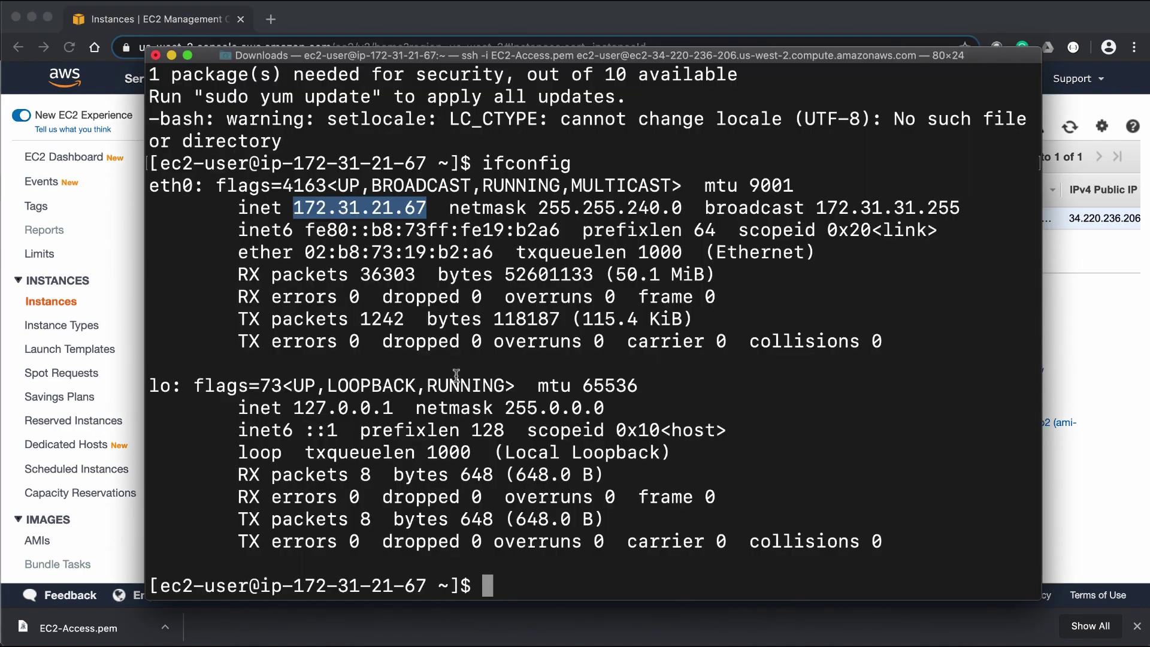
pyautogui.press('super+Tab')
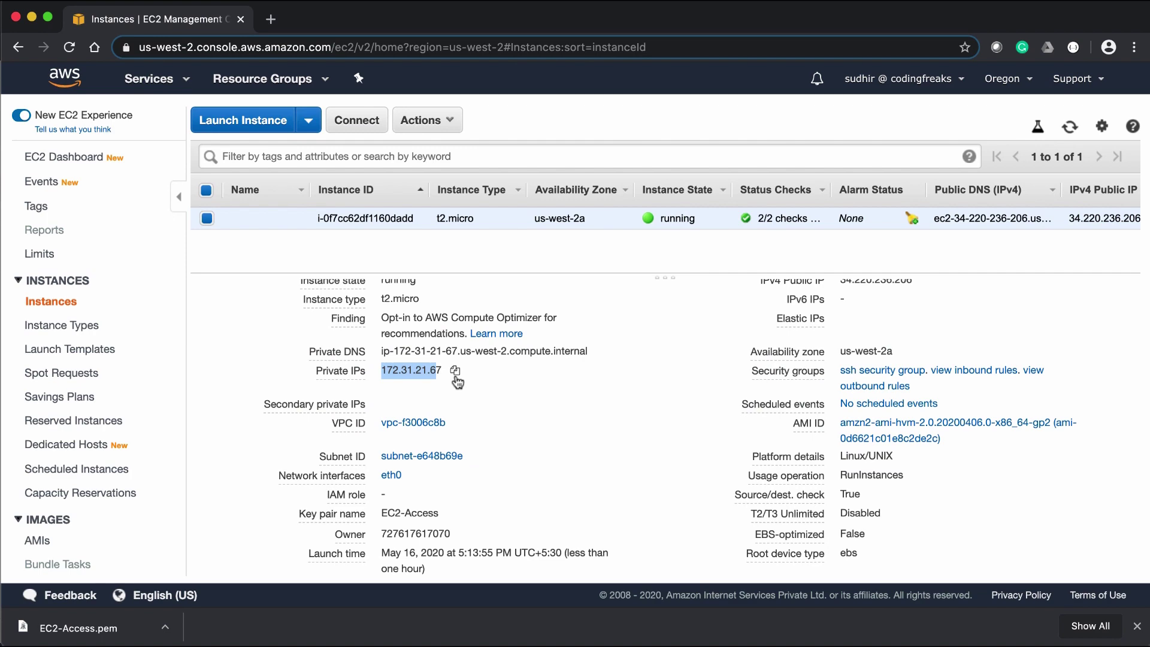
pyautogui.press('super+Tab')
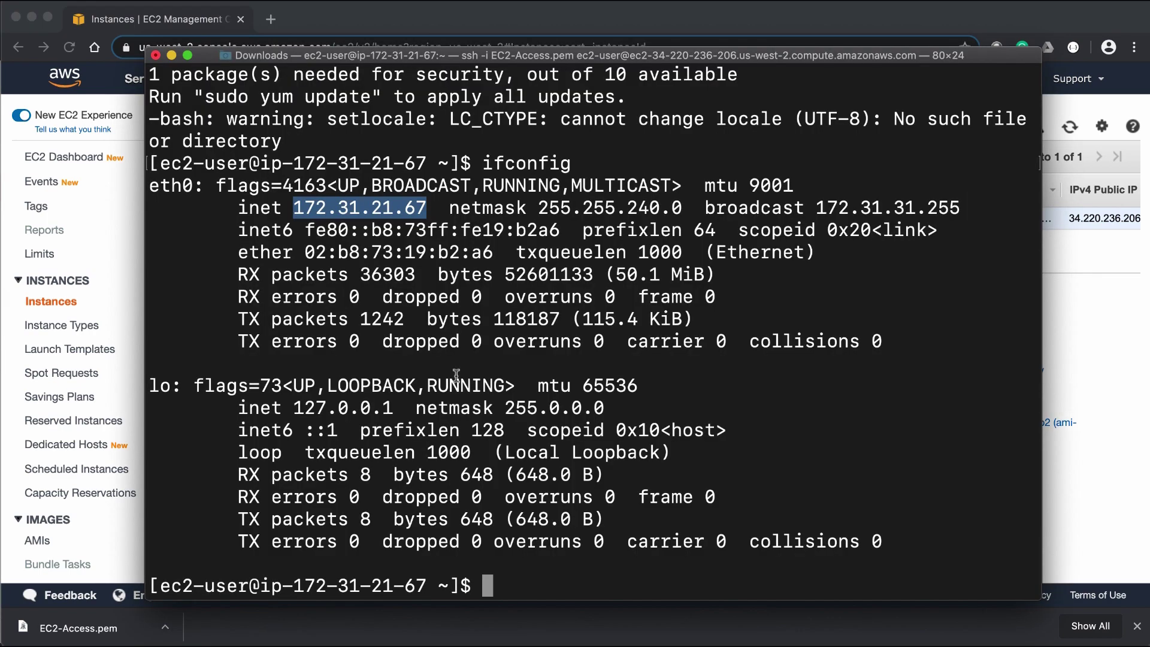
# Clear the terminal, discard the unsubmitted ifconfig command, and log out of the SSH session on the instance
pyautogui.press('super+k')
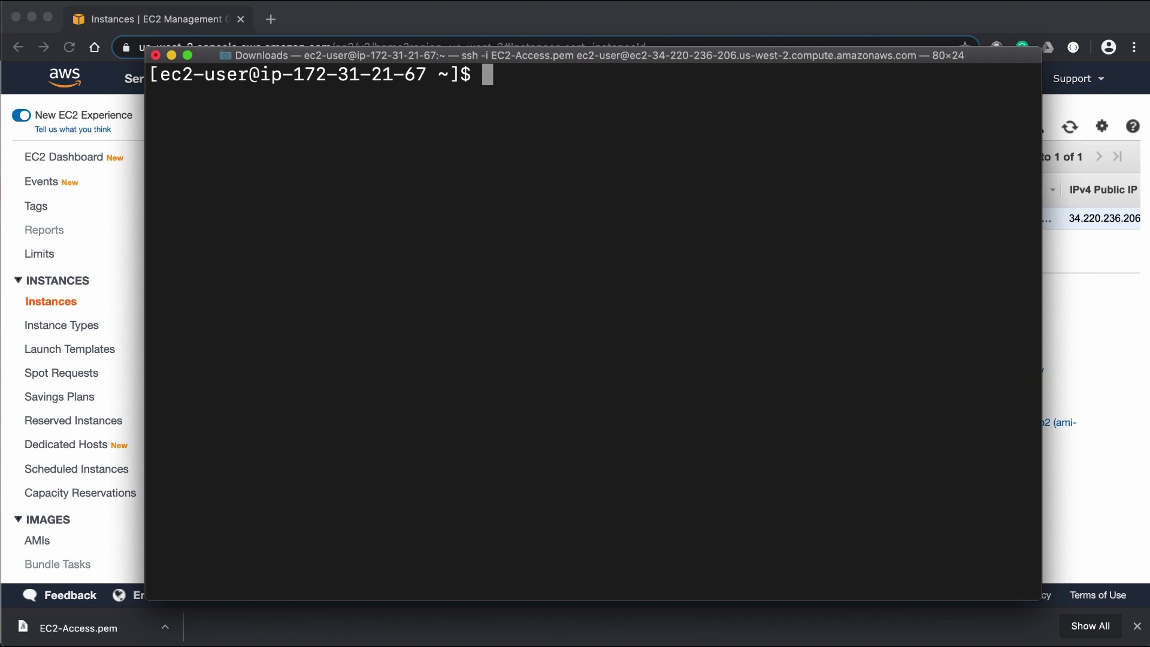
pyautogui.write('ifconfig')
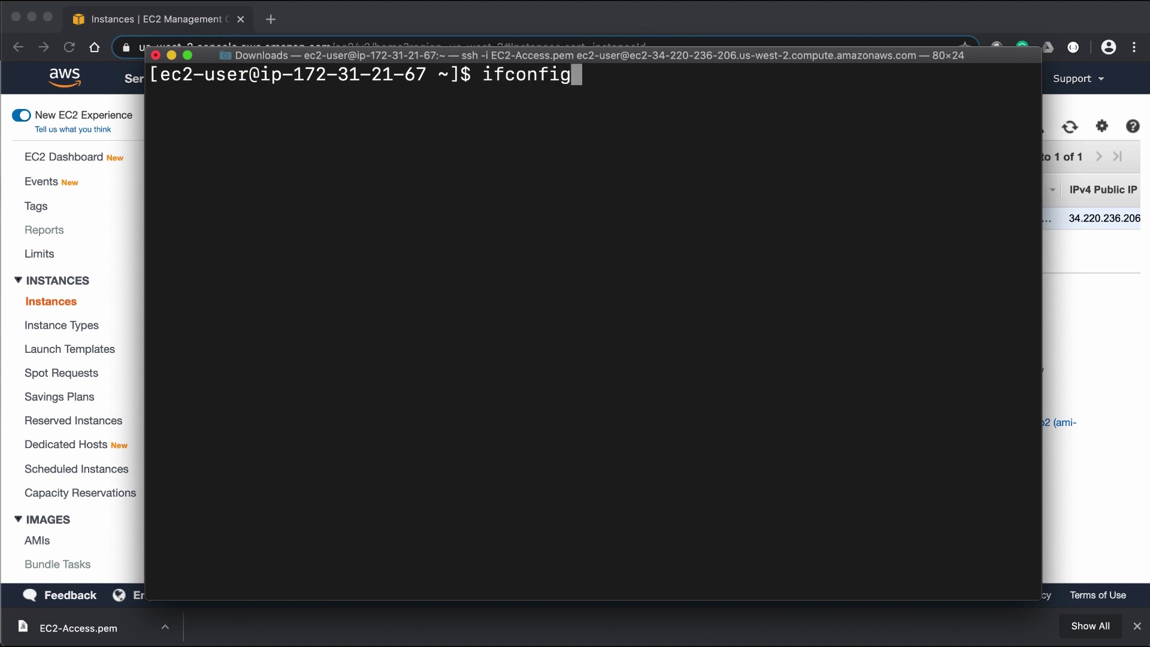
pyautogui.hotkey('ctrl', 'c')
pyautogui.hotkey('ctrl', 'd')
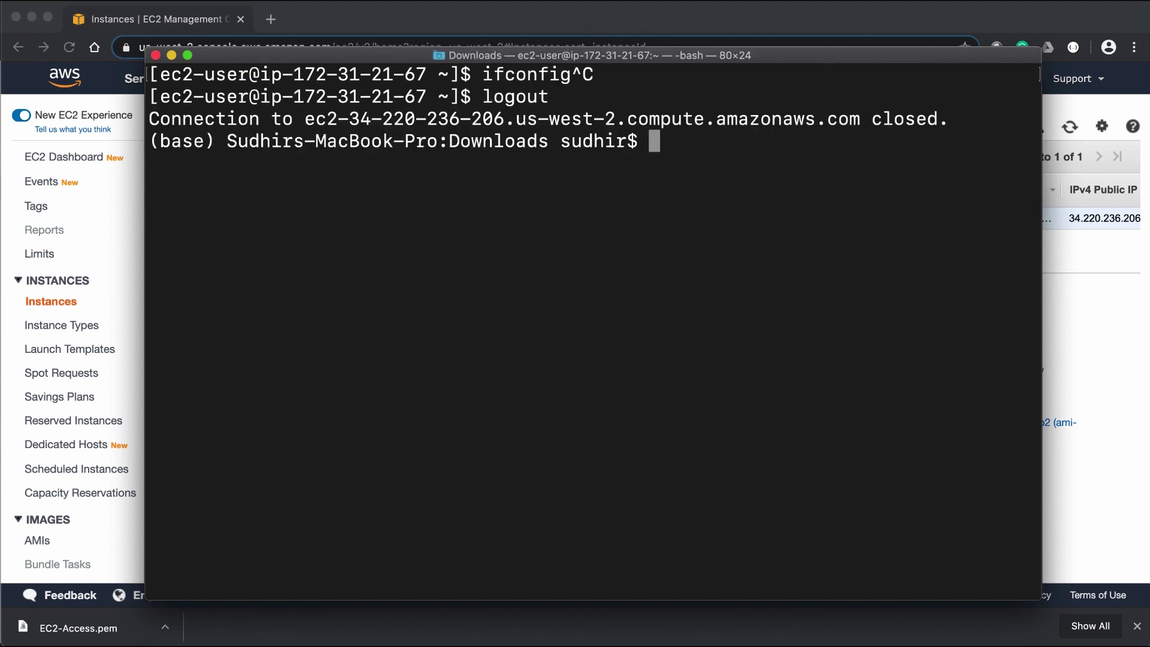
# Recall the earlier ssh command without running it, and examine its -i option, EC2-Access.pem key file and ec2-user login
pyautogui.press('Up')
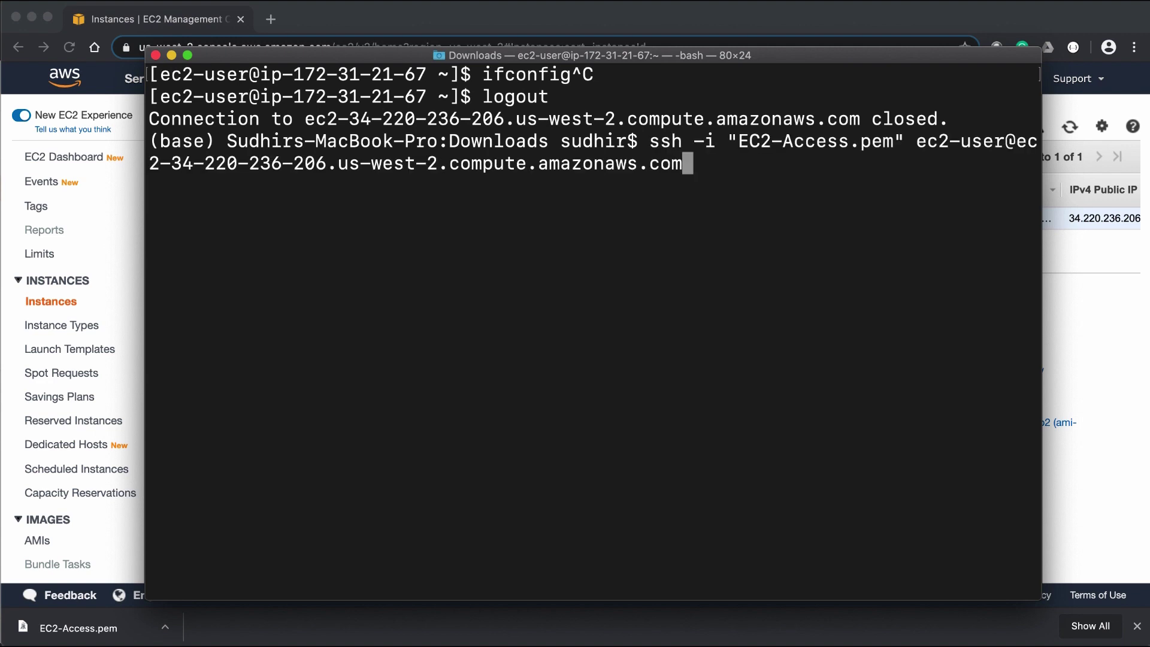
pyautogui.doubleClick(662, 140)
pyautogui.keyDown('shift'); pyautogui.click(714, 146); pyautogui.keyUp('shift')
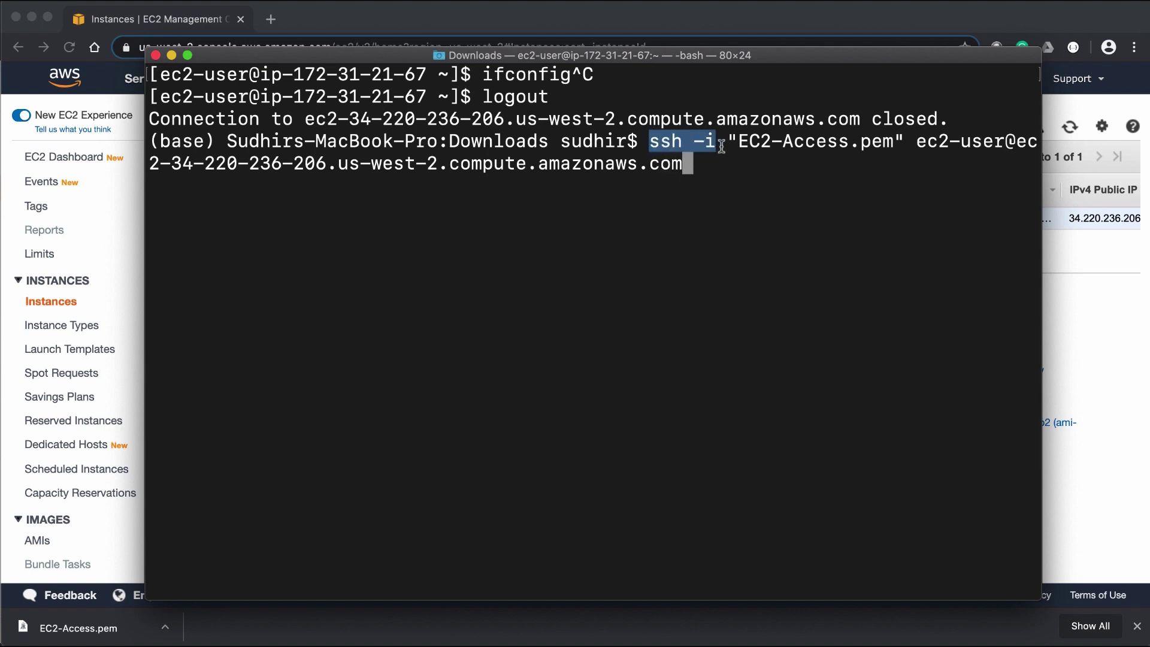
pyautogui.moveTo(727, 144); pyautogui.dragTo(1006, 135)
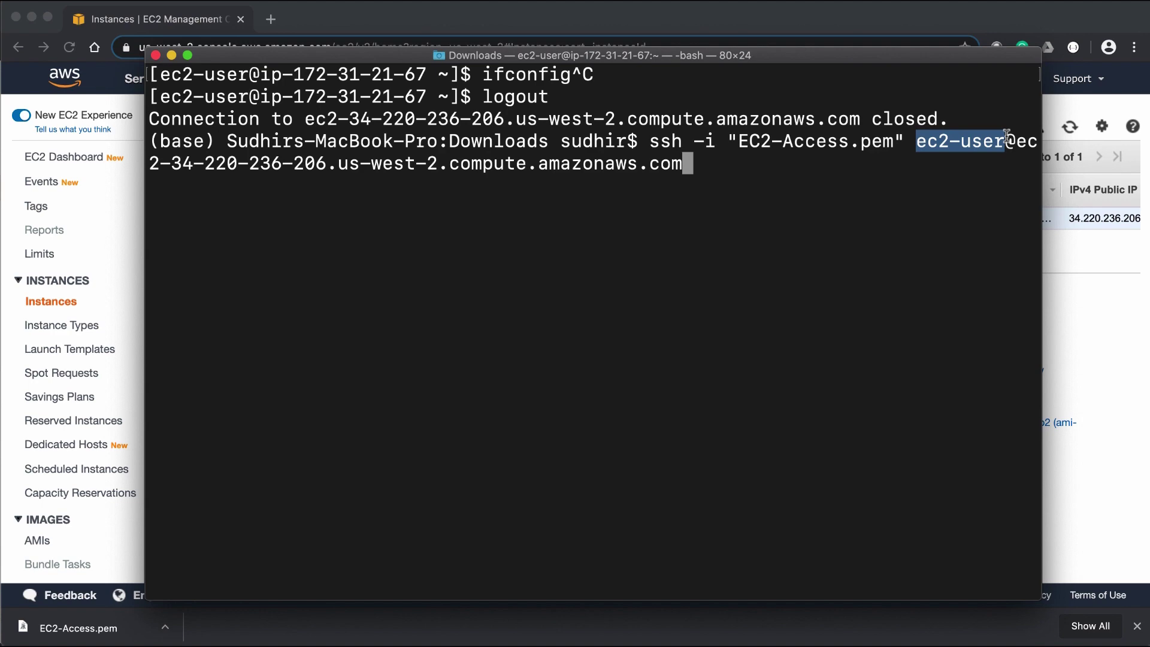
# Open the instance's connection instructions in the browser, check the ec2-user login in the example command, and return to Terminal
pyautogui.click(1058, 342)
pyautogui.click(371, 120)
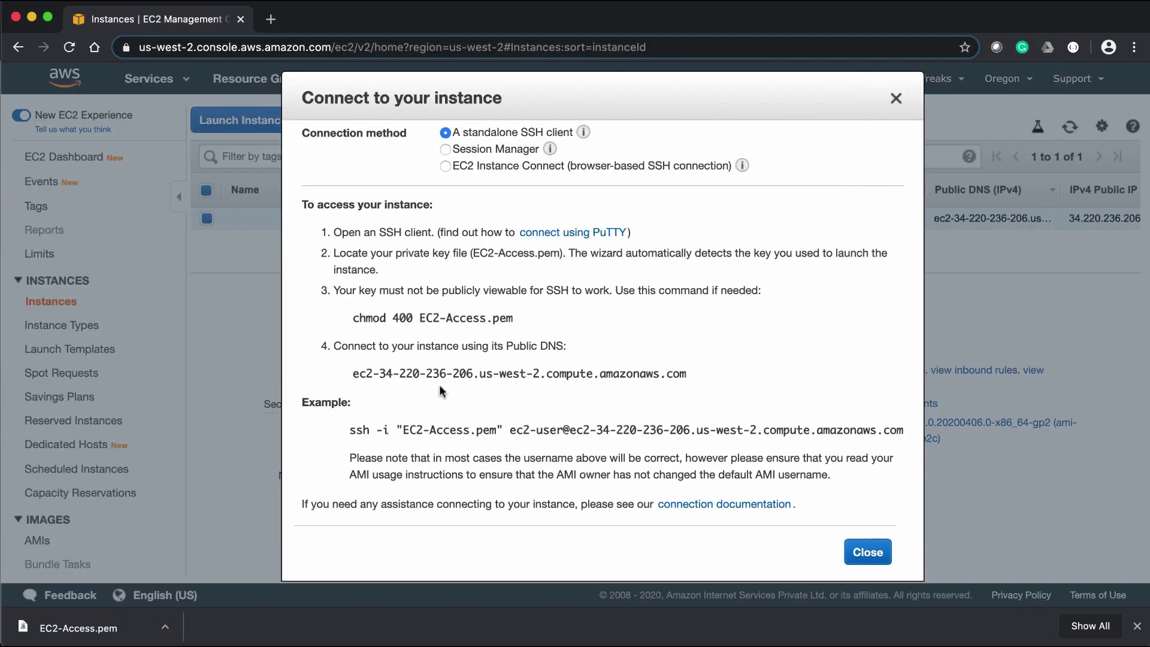
pyautogui.moveTo(510, 430); pyautogui.dragTo(562, 435)
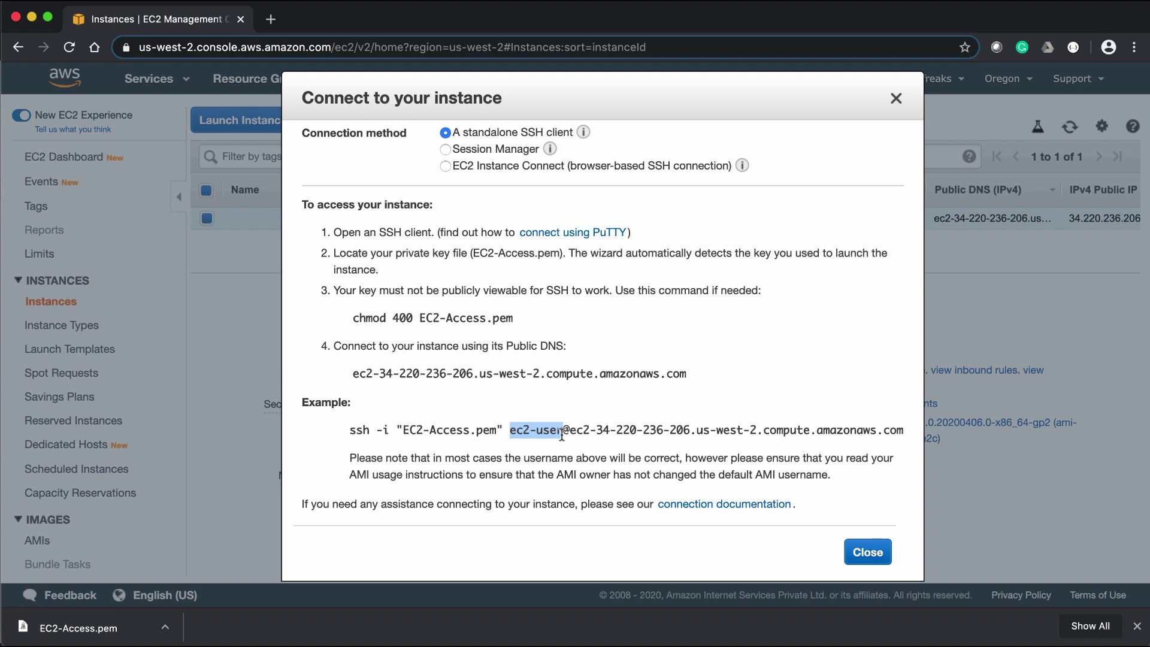
pyautogui.press('super+Tab')
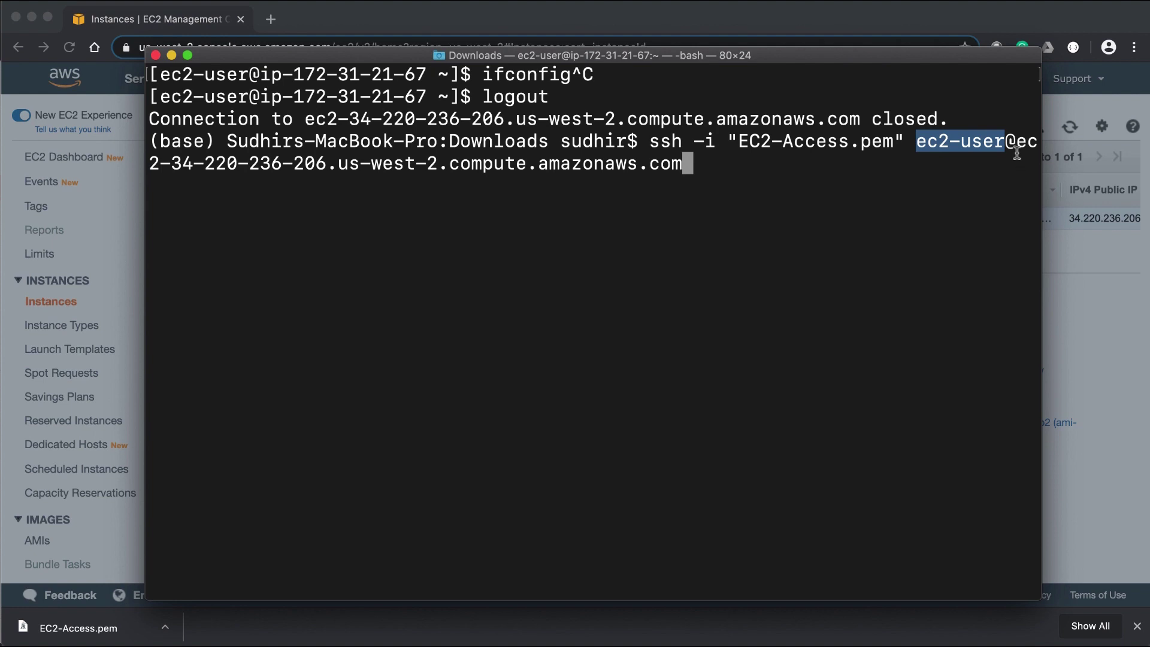
# Examine the public DNS host in the recalled ssh command, and run it to reconnect to the instance
pyautogui.moveTo(1019, 148); pyautogui.dragTo(969, 169)
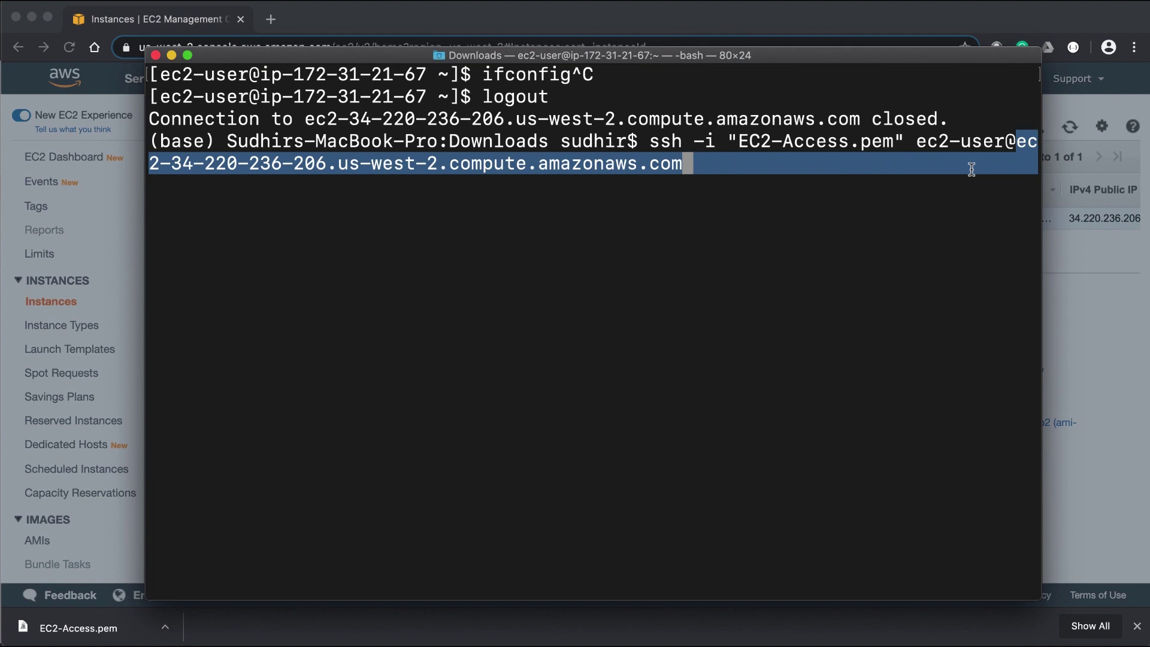
pyautogui.click(911, 203)
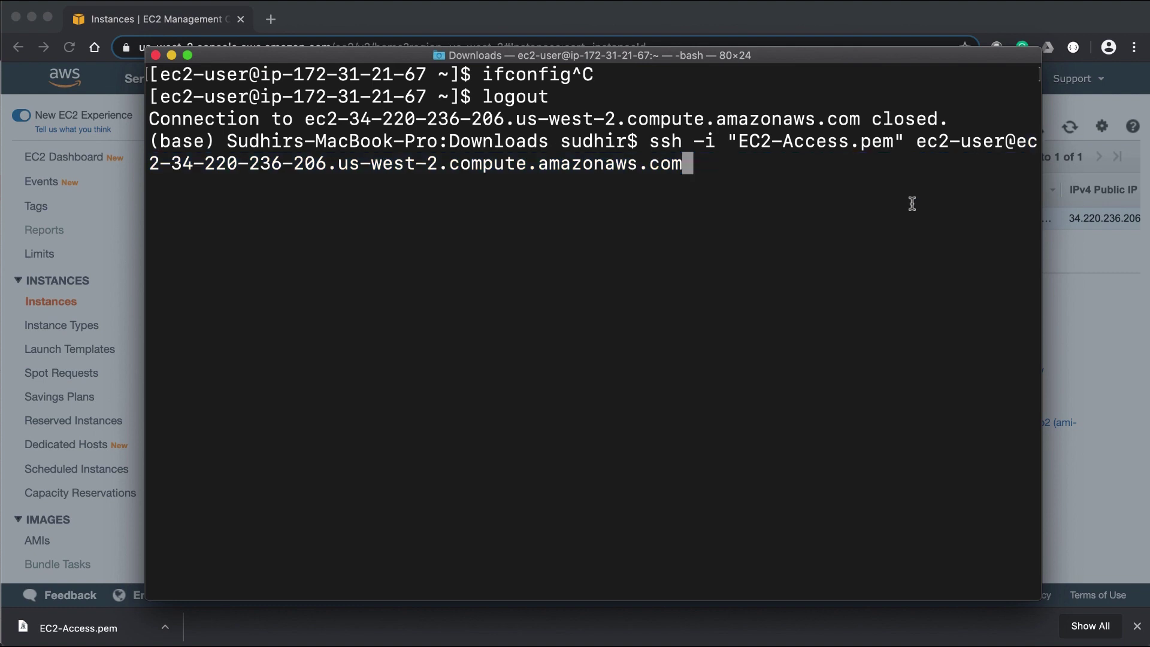
pyautogui.press('Return')
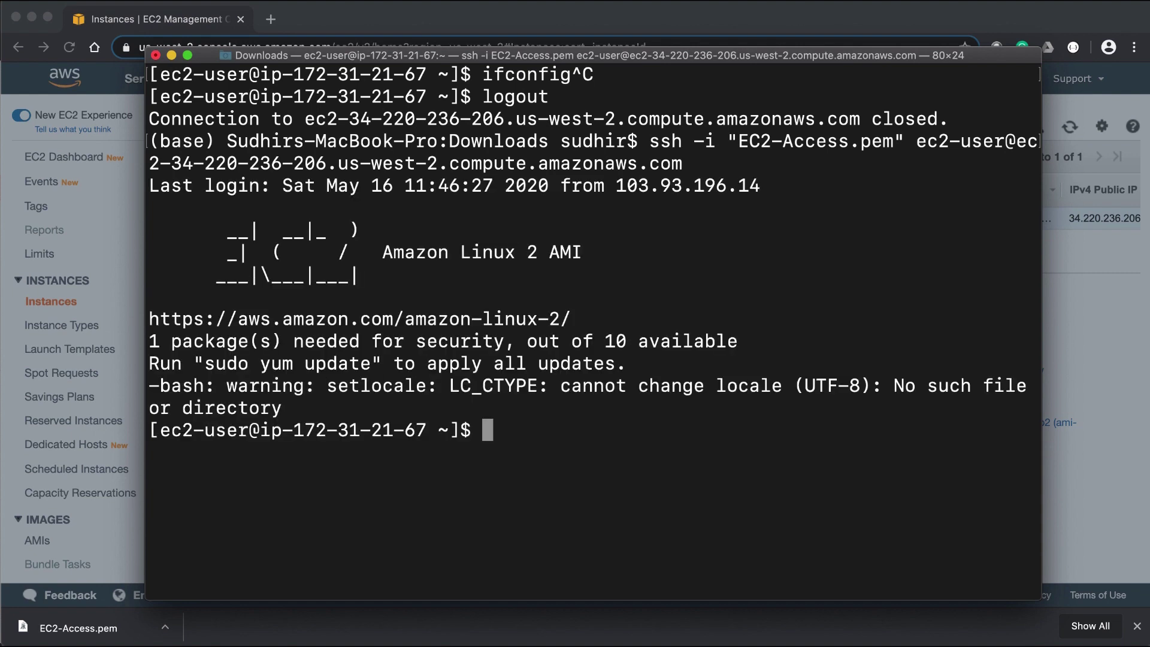
# Switch back to the browser, close the connection instructions, and stop the running t2.micro instance
pyautogui.press('super+Tab')
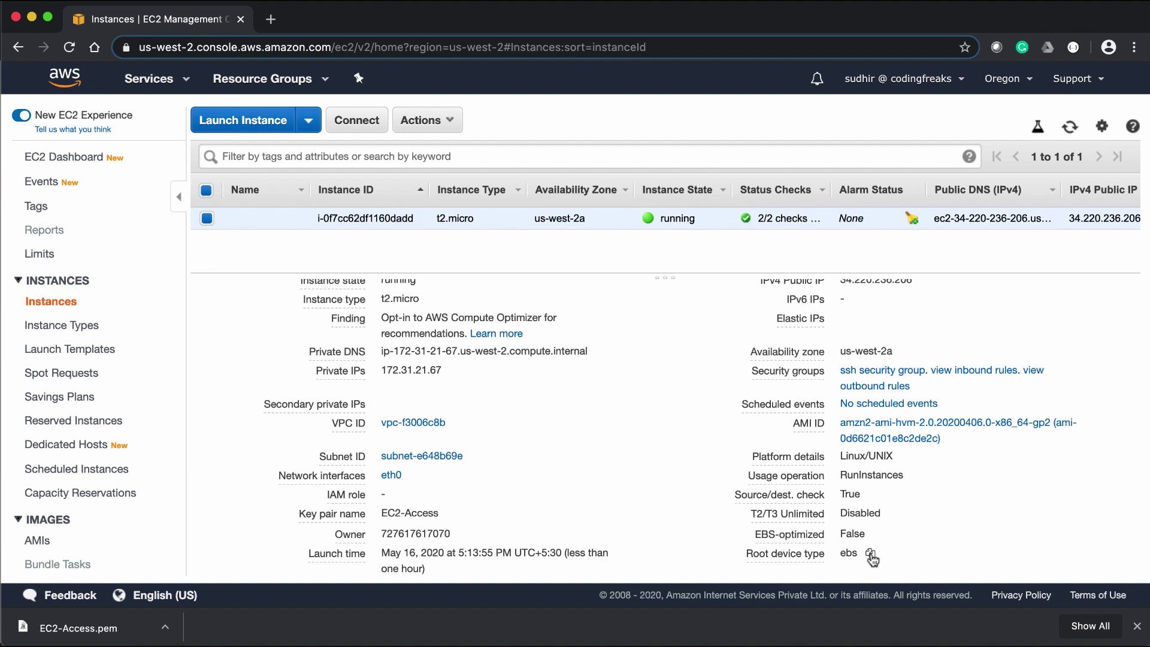
pyautogui.click(451, 129)
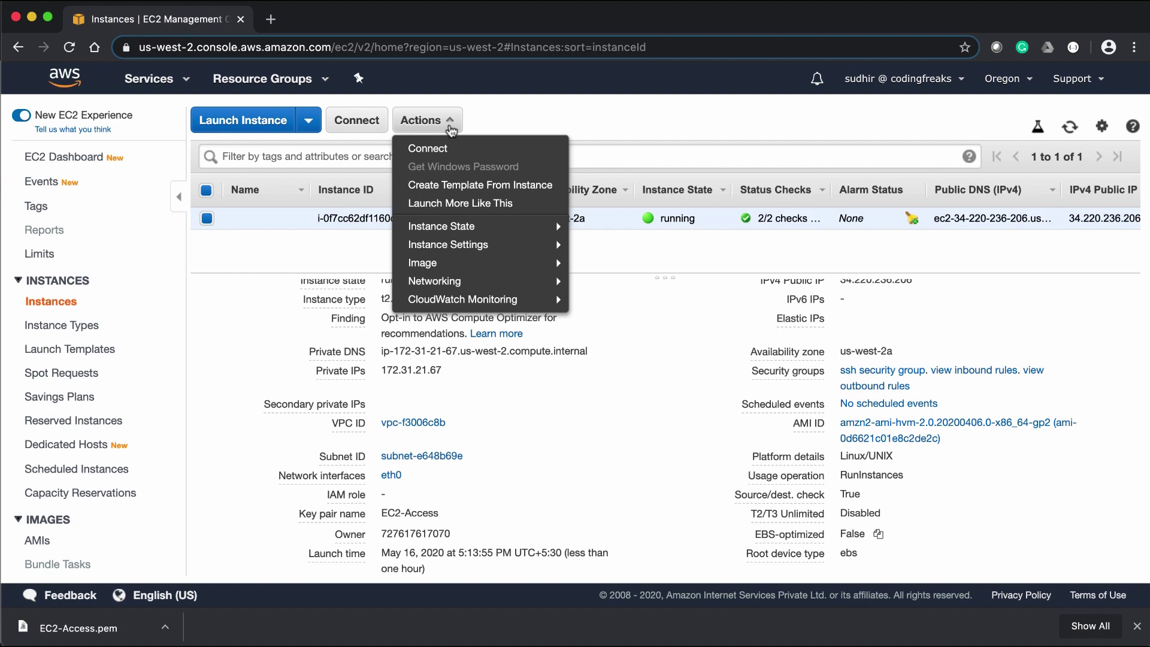
pyautogui.moveTo(467, 226)
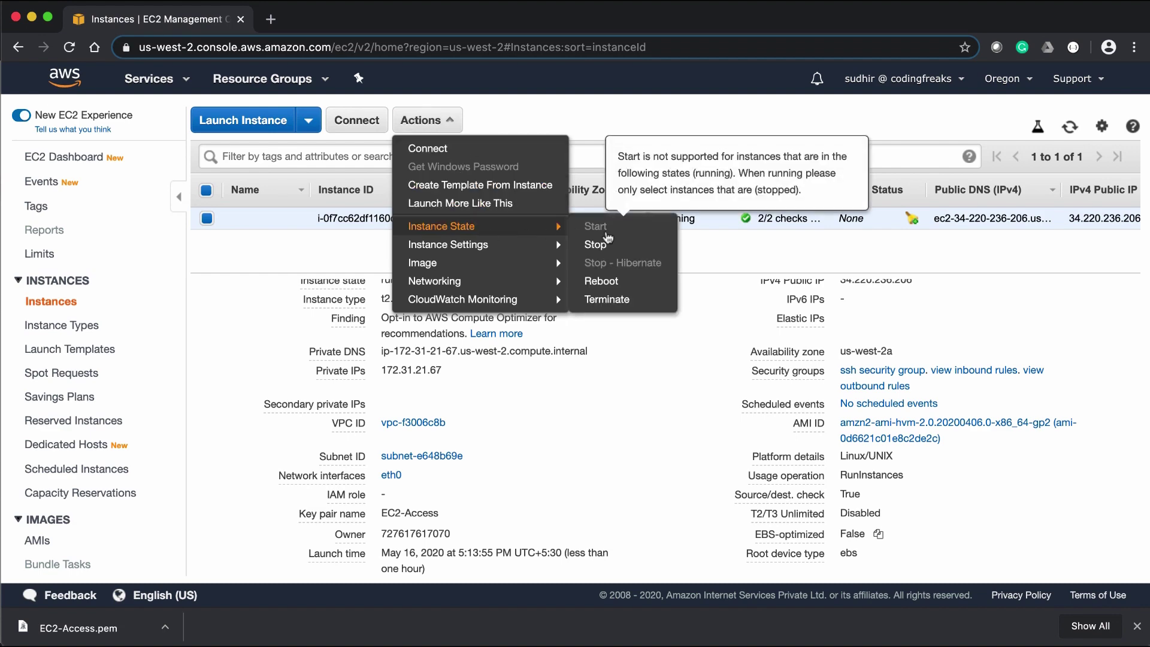
pyautogui.click(613, 248)
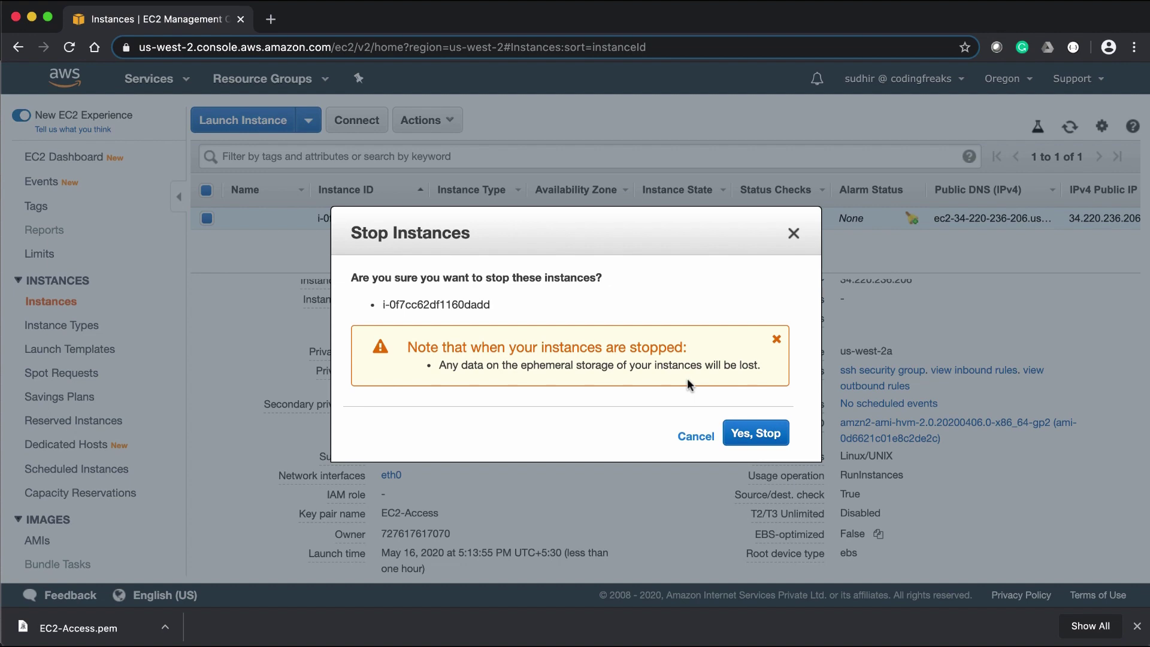
pyautogui.click(744, 435)
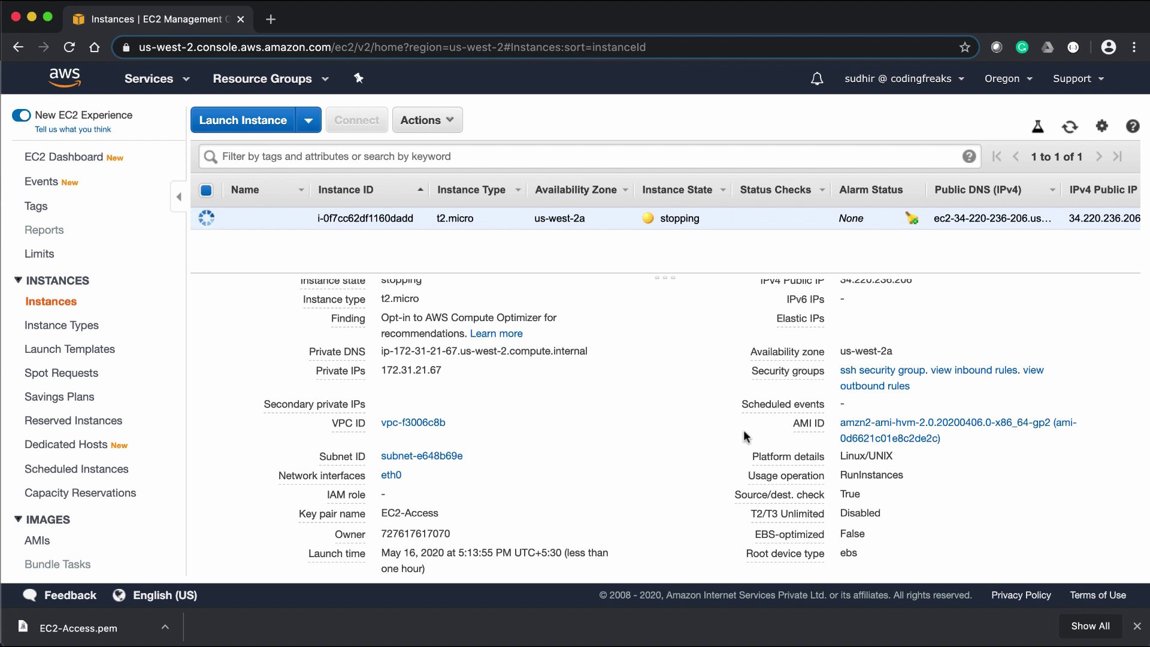
# Review which instance state actions are available for the stopped instance, without choosing any
pyautogui.click(449, 121)
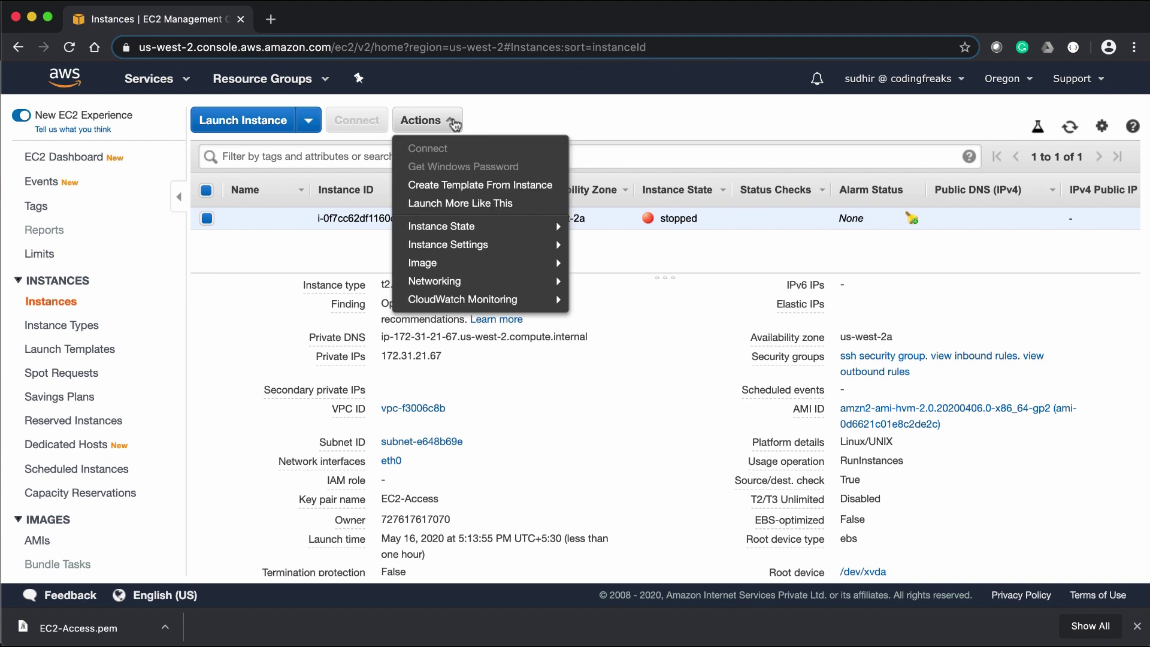
pyautogui.moveTo(483, 253)
pyautogui.moveTo(525, 233)
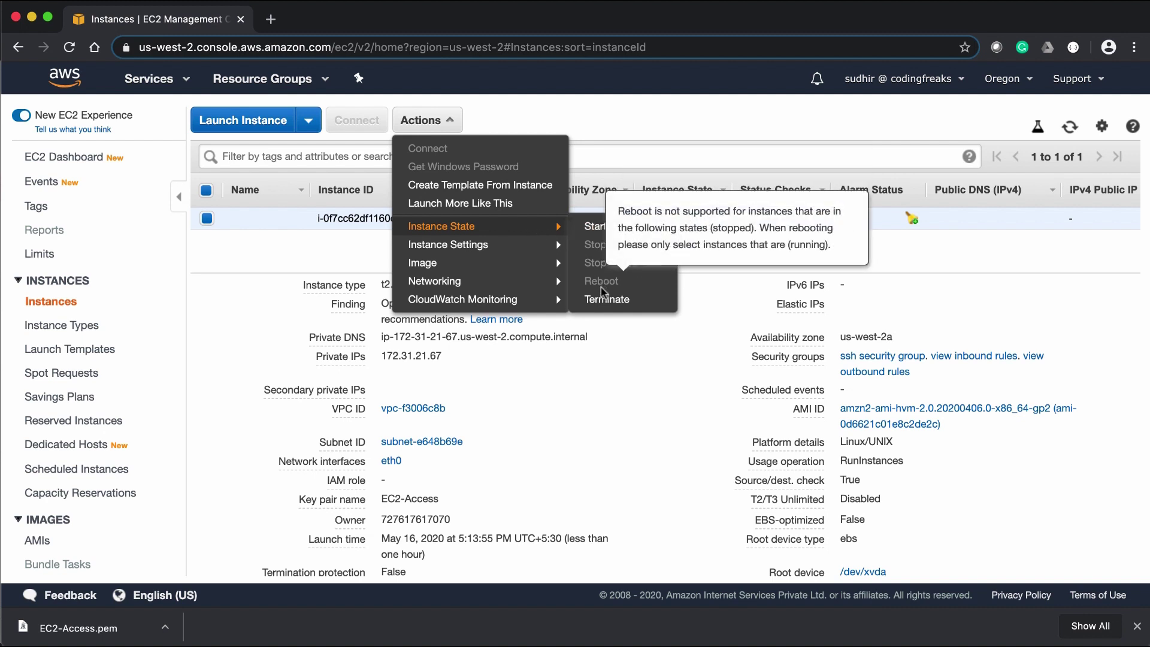
pyautogui.click(725, 257)
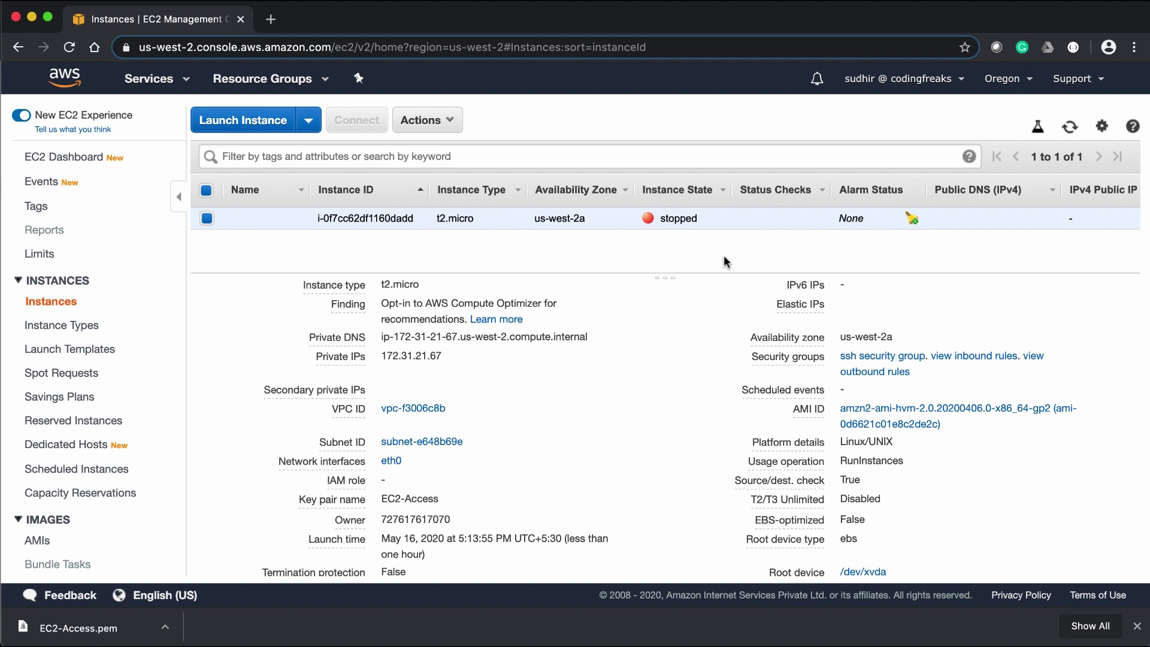
# Terminate the stopped t2.micro instance, and check the Public DNS and IPv4 Public IP fields in its description
pyautogui.click(441, 120)
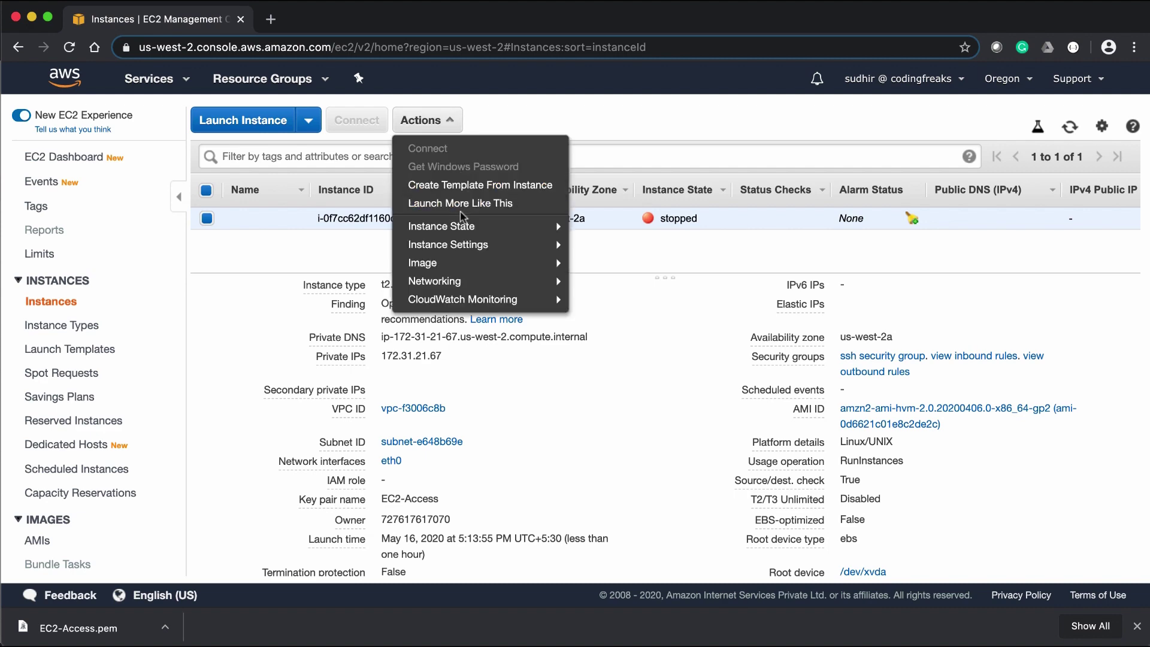
pyautogui.moveTo(465, 231)
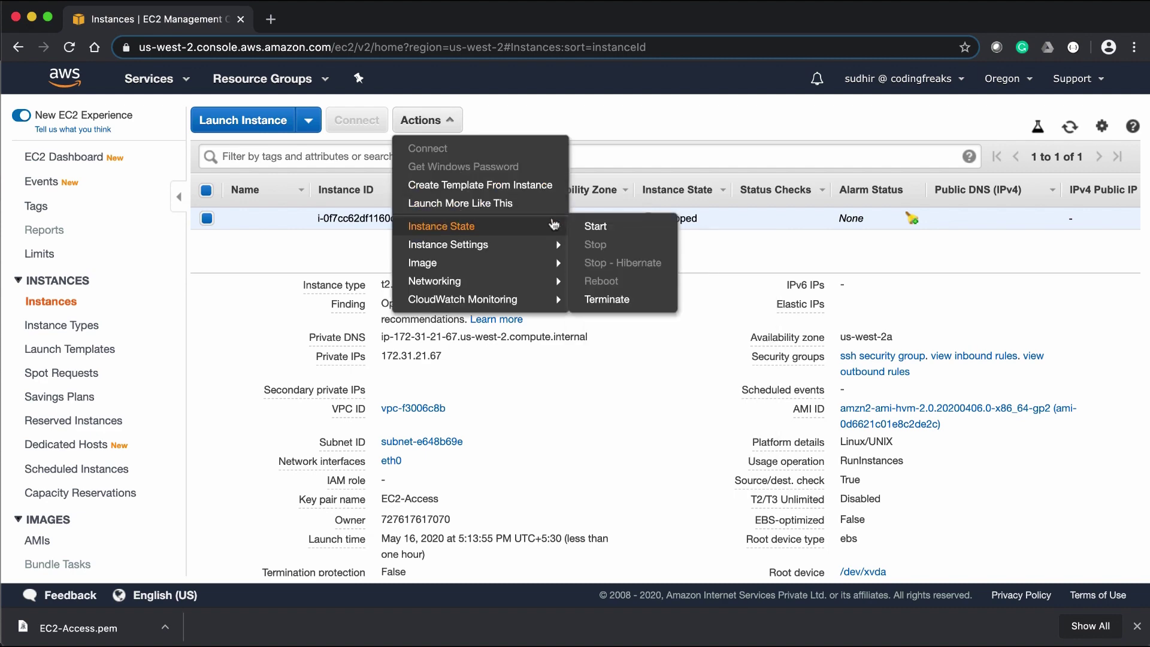
pyautogui.click(632, 296)
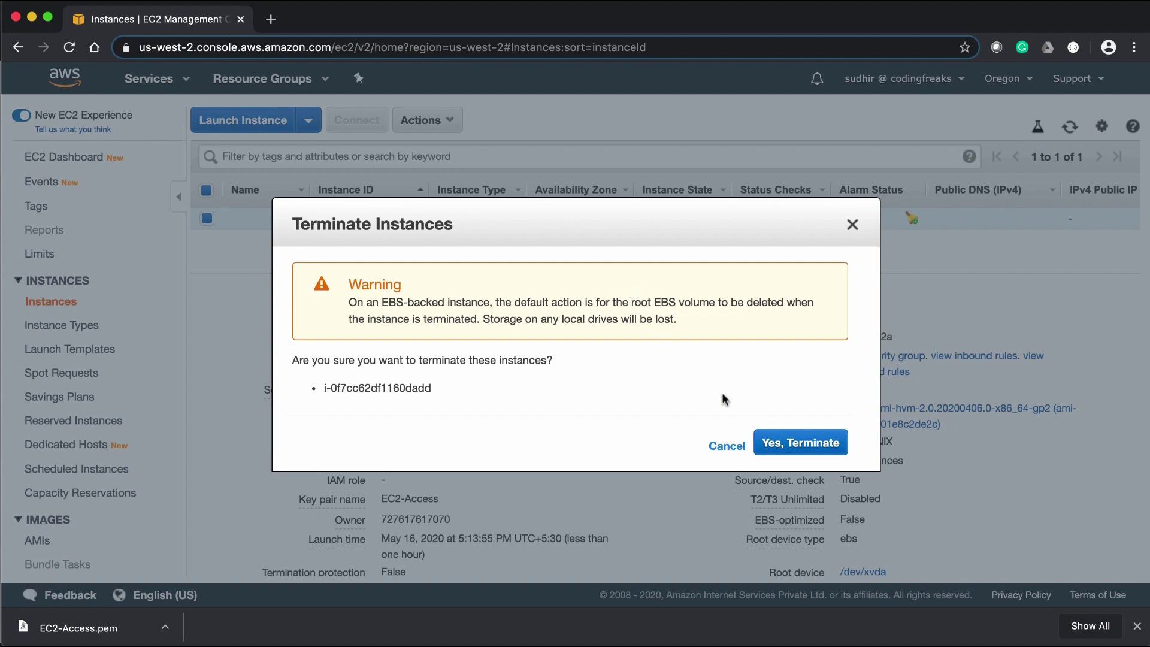
pyautogui.click(777, 444)
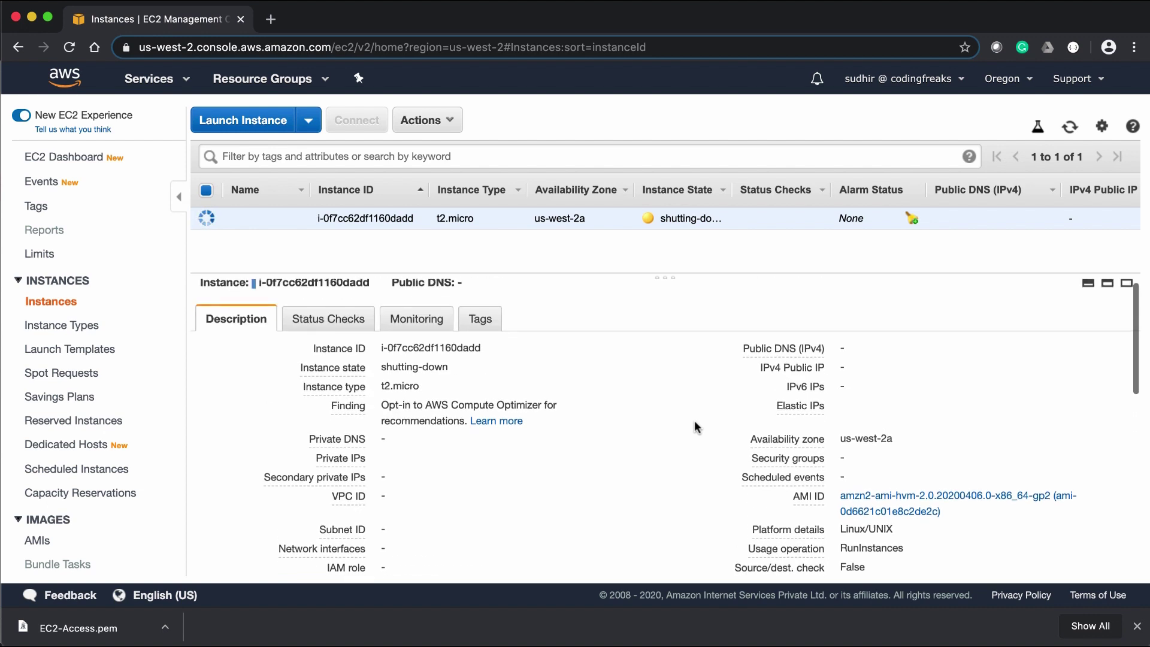
pyautogui.moveTo(807, 357)
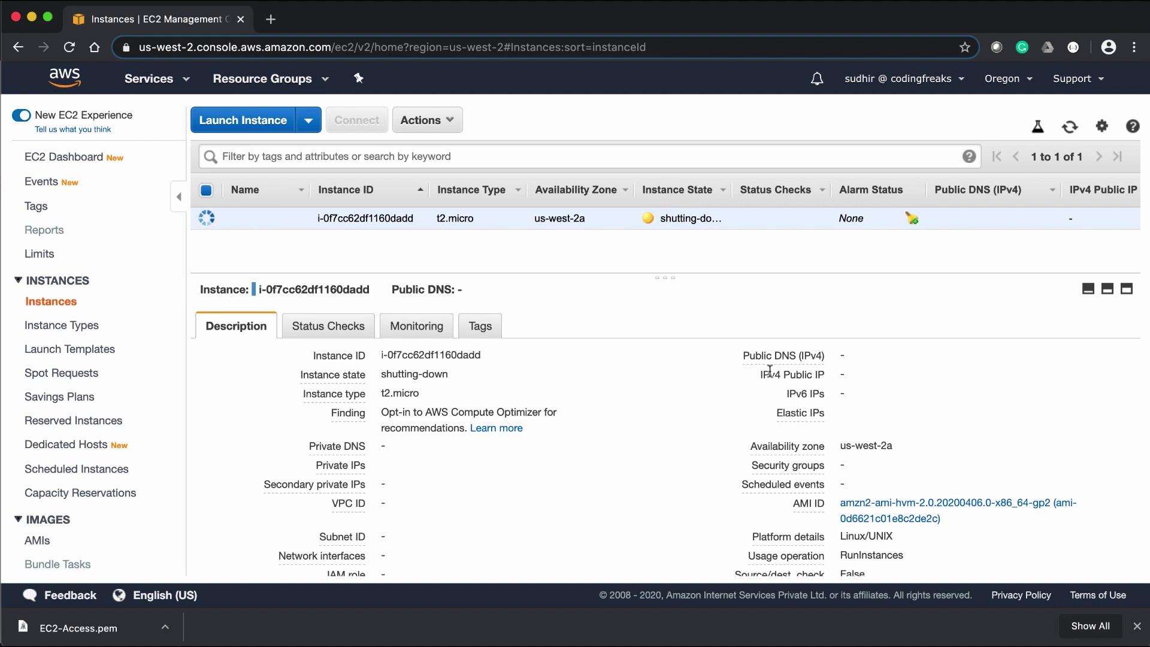
pyautogui.moveTo(743, 356); pyautogui.dragTo(829, 377)
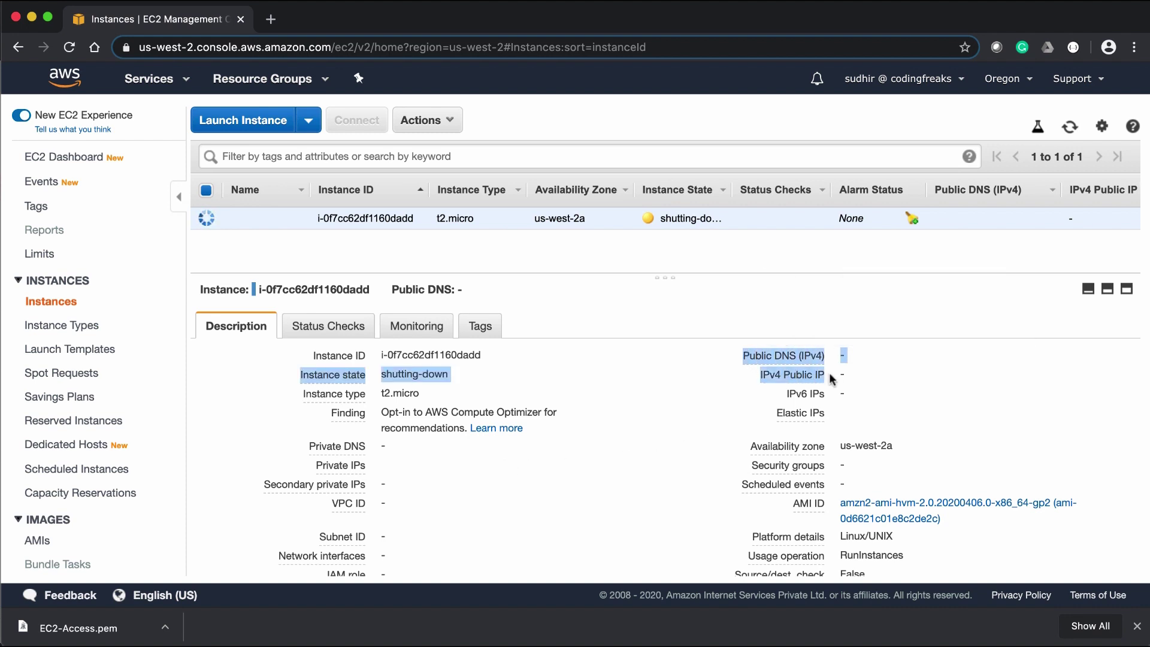